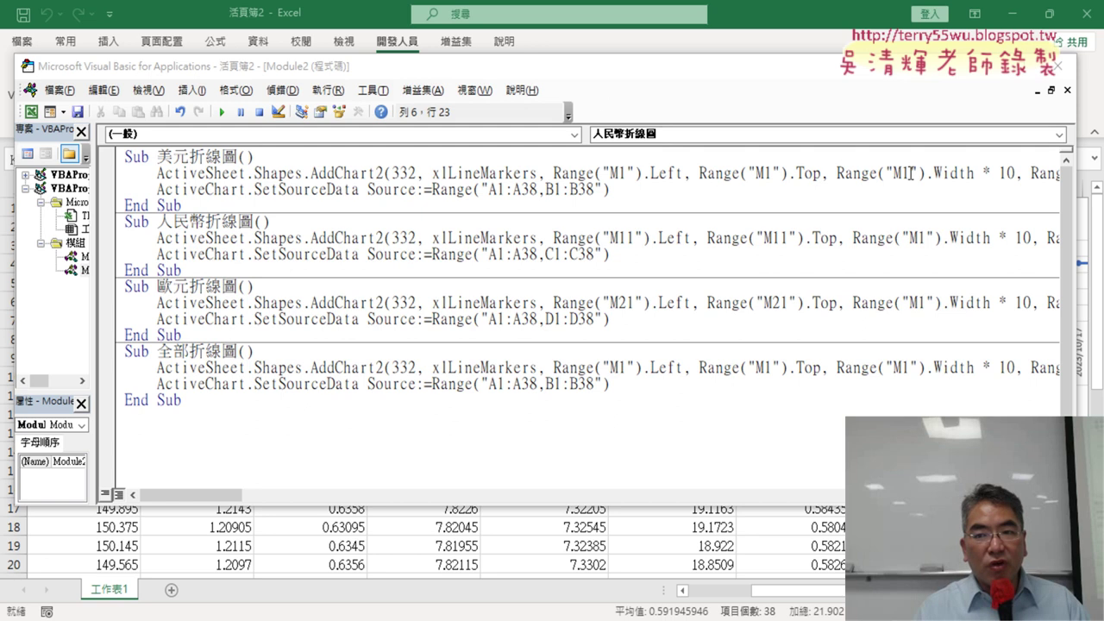
Insert an indented For i = 1 To 10 … Next loop directly below the Sub 全部折線圖() header
left_click_drag(907, 172, 900, 172)
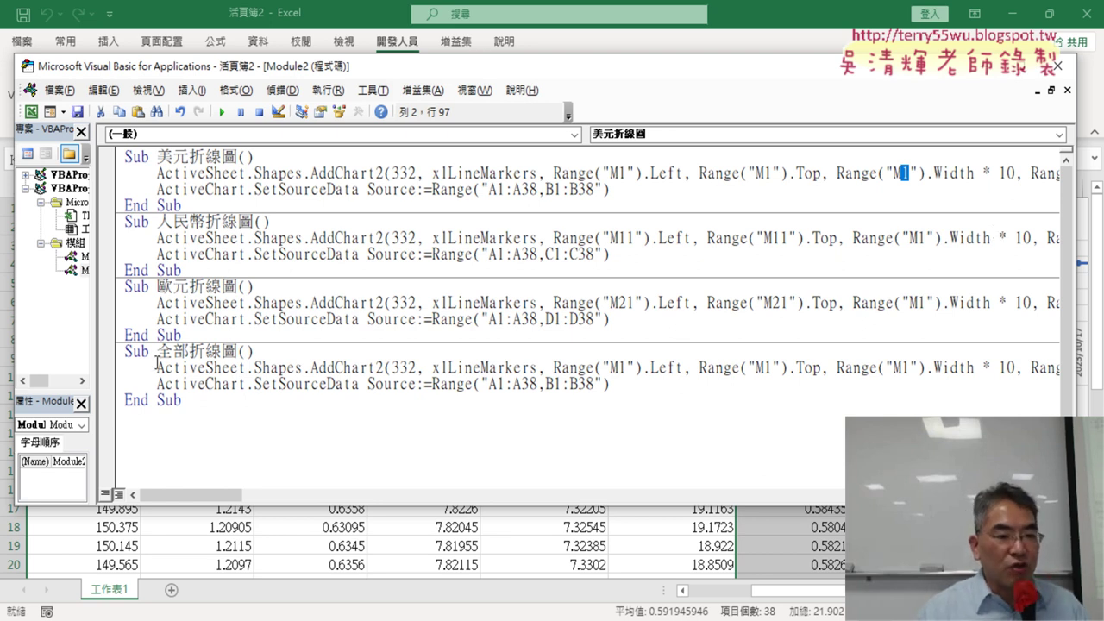
left_click_drag(156, 351, 237, 351)
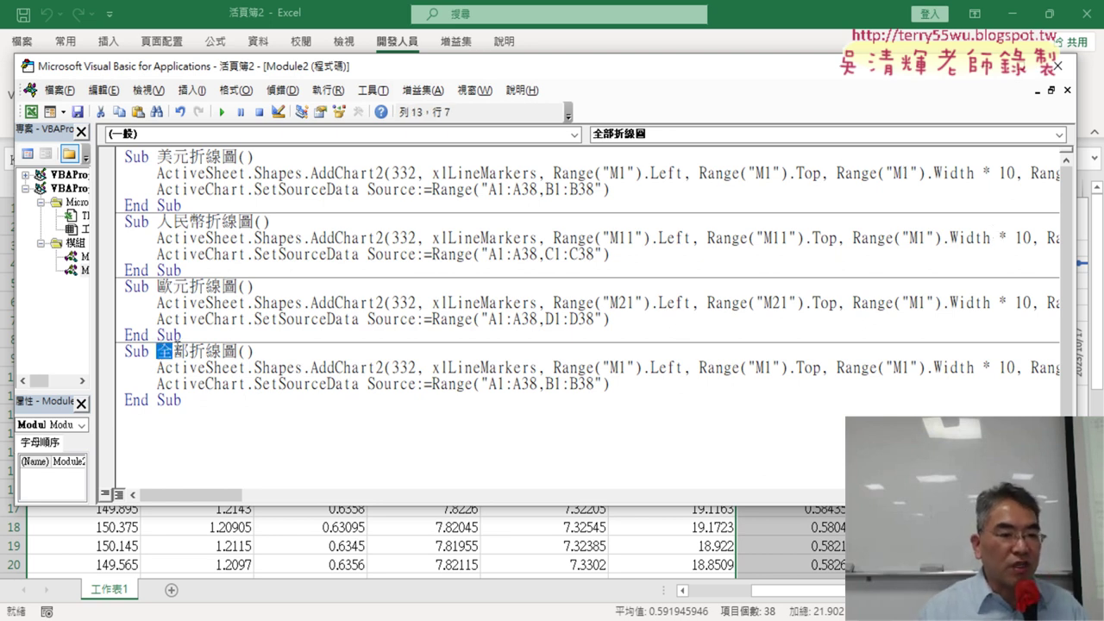
left_click(290, 349)
key("Return")
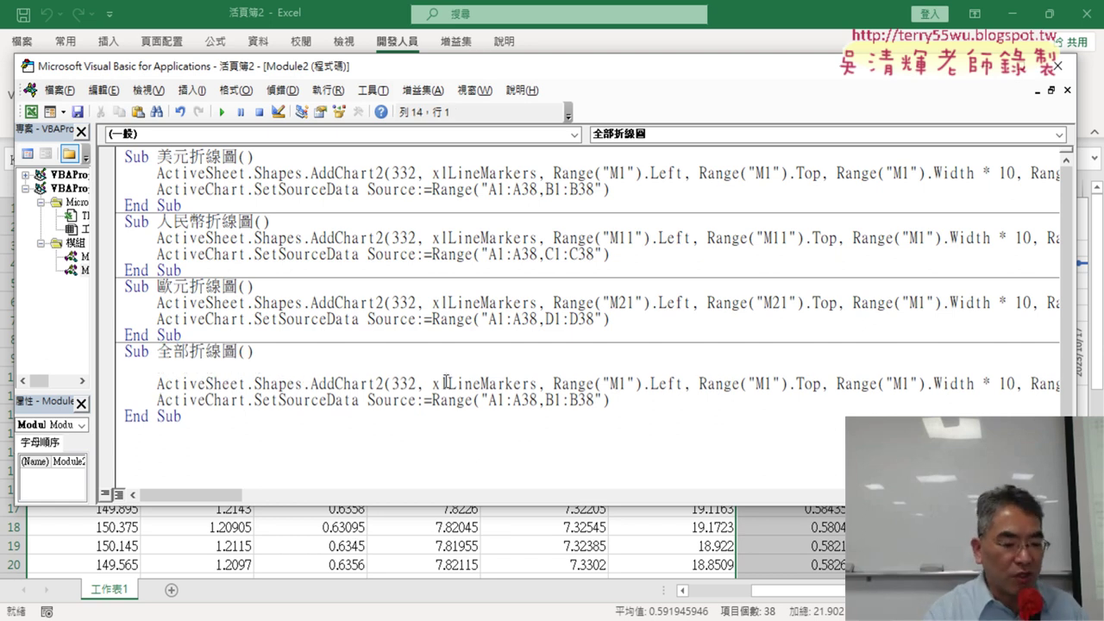
key("Tab")
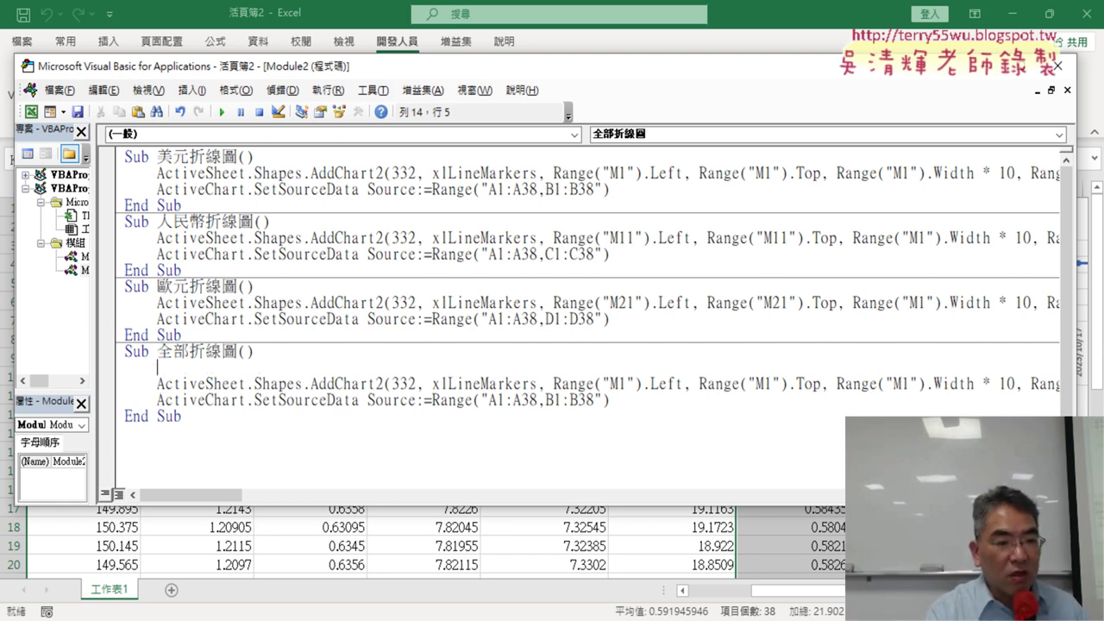
type("ㄈ")
key("BackSpace")
type("fo")
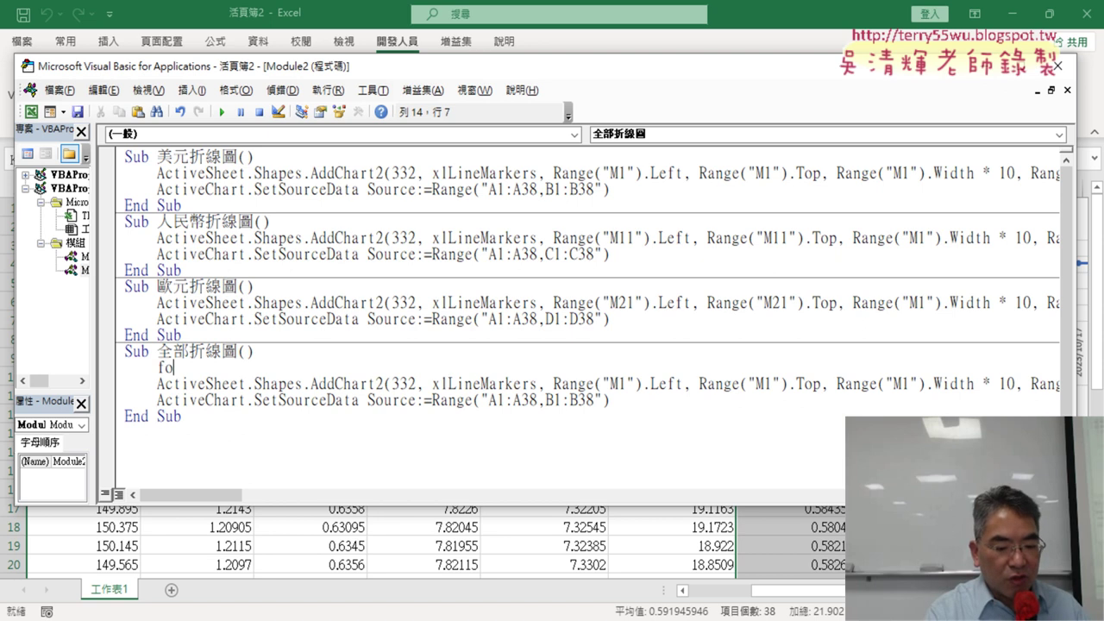
type("r i=")
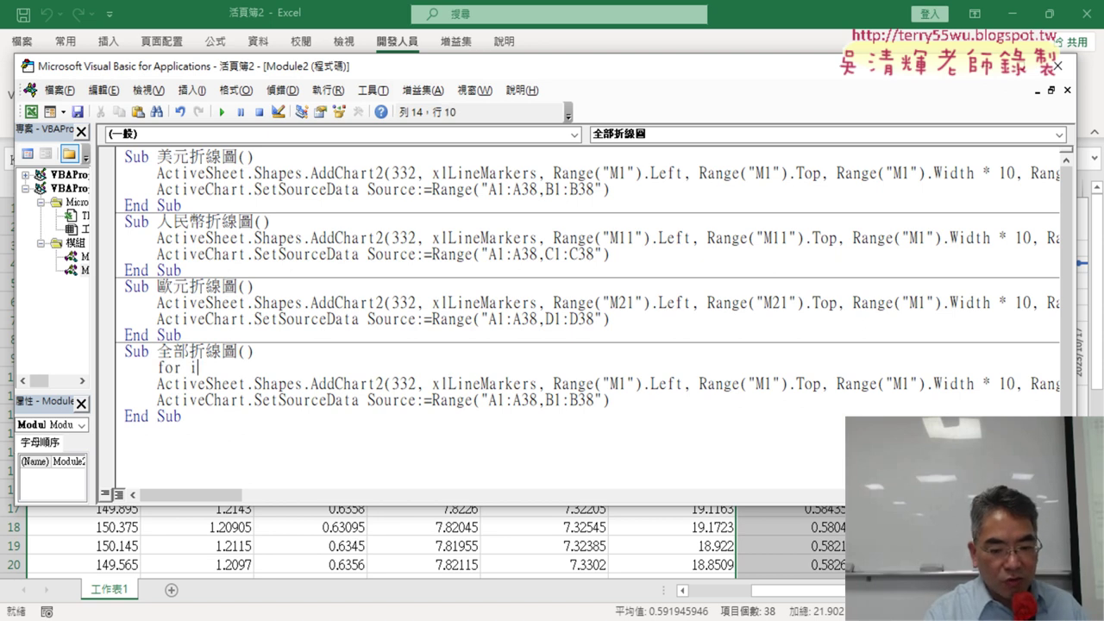
type("1")
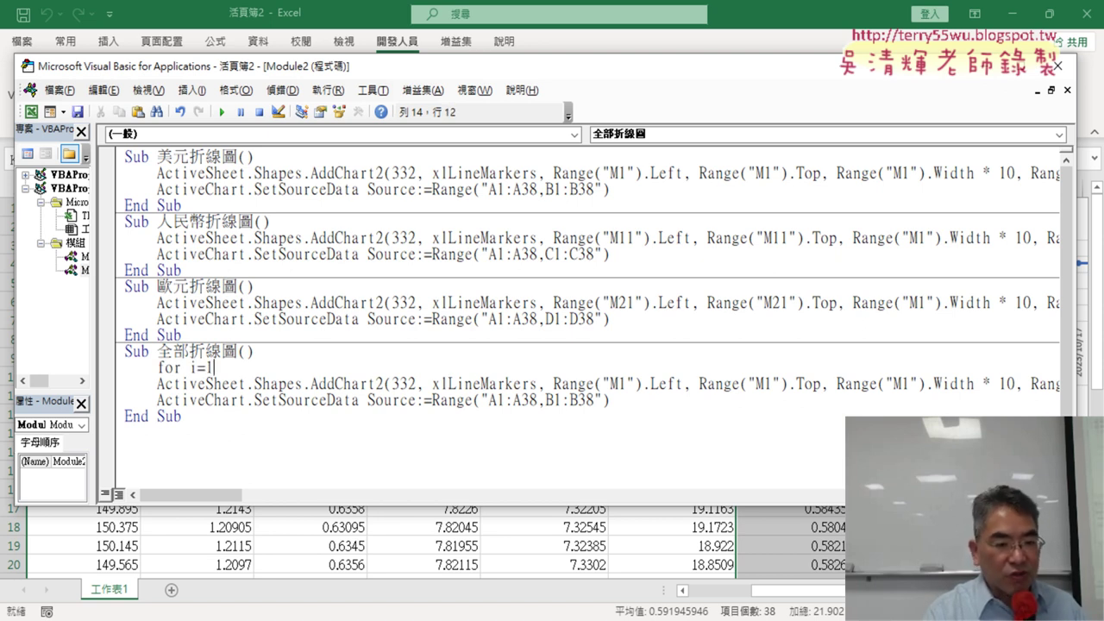
type(" to ")
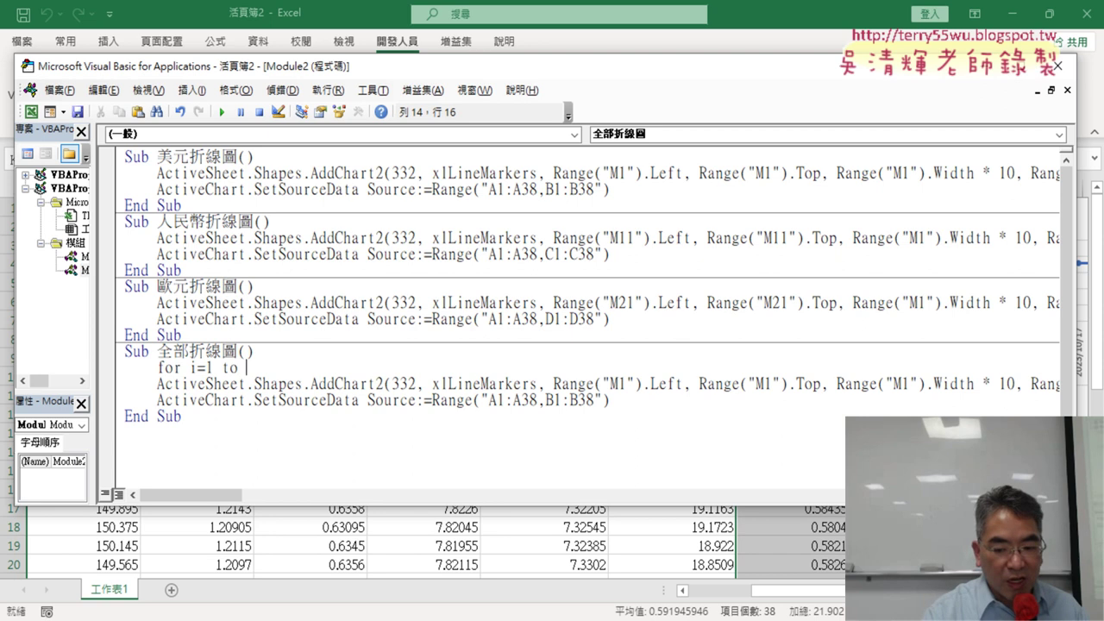
type("10")
key("Return")
key("Return")
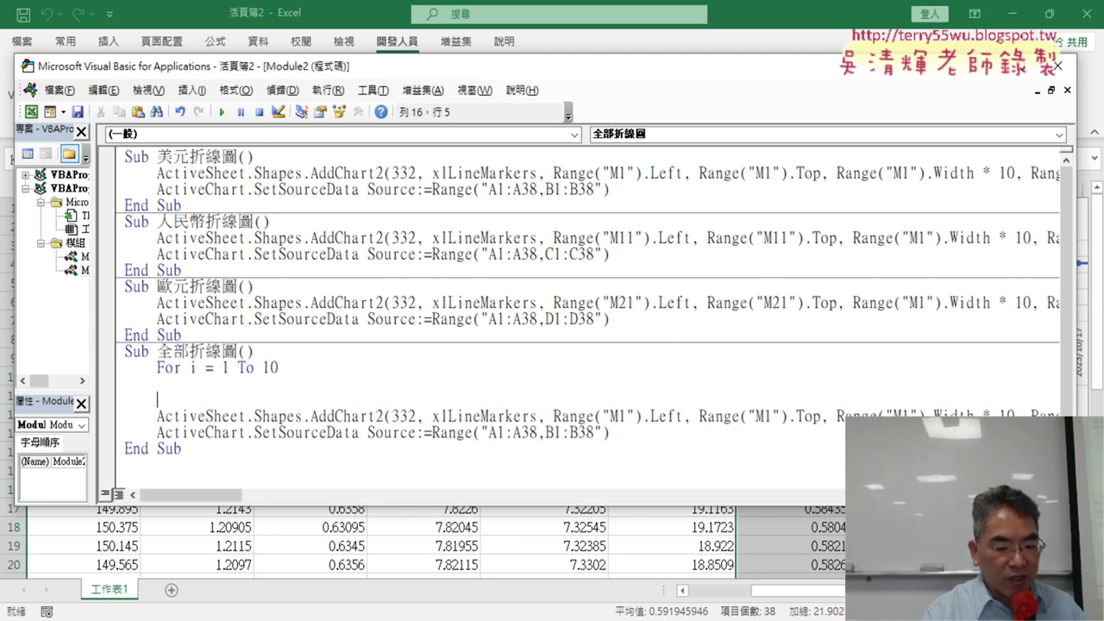
type("next")
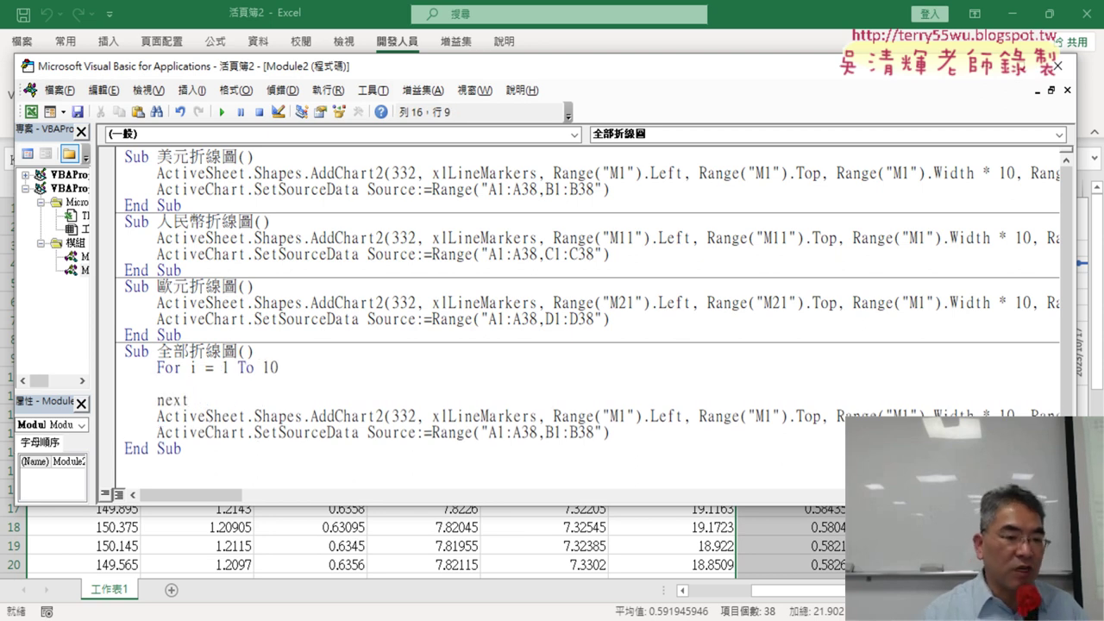
left_click(510, 376)
left_click_drag(226, 401, 118, 371)
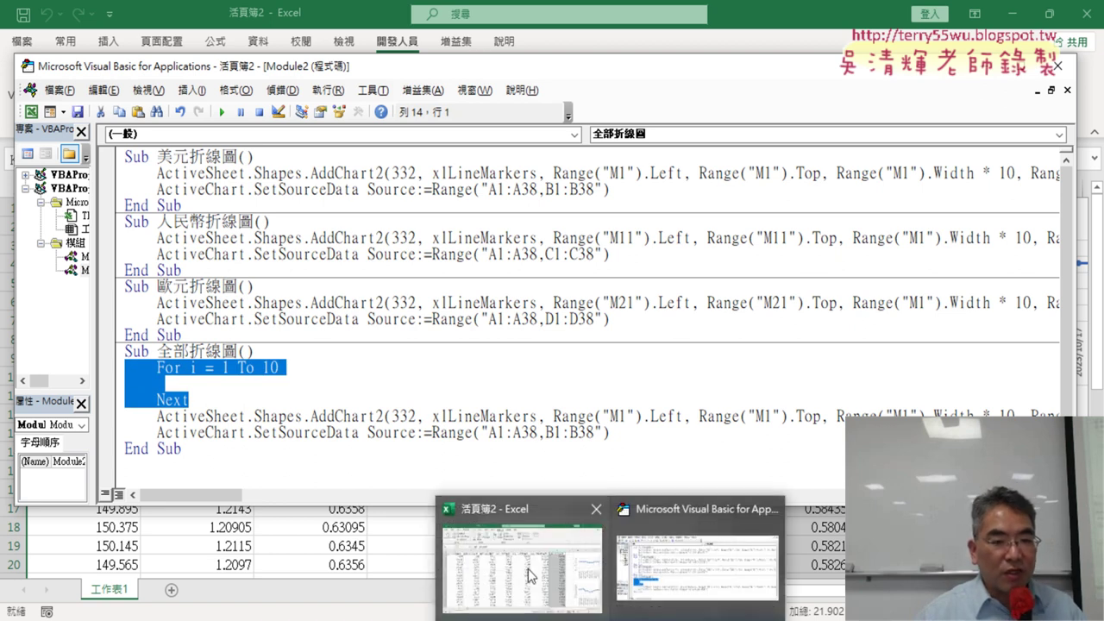
left_click(528, 571)
left_click_drag(779, 599, 715, 599)
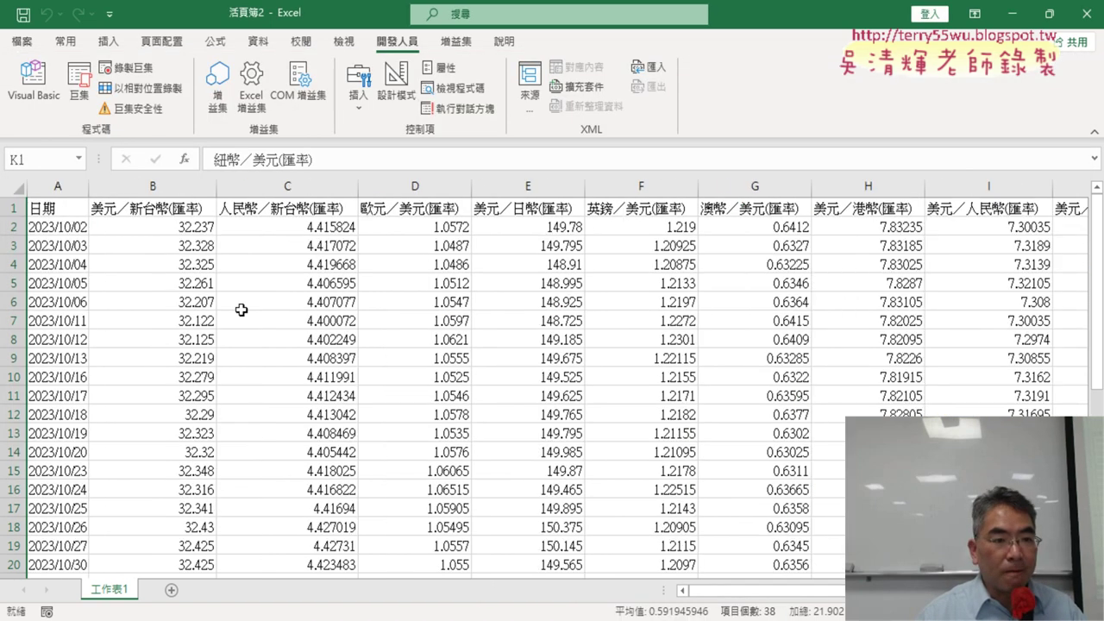
left_click(171, 180)
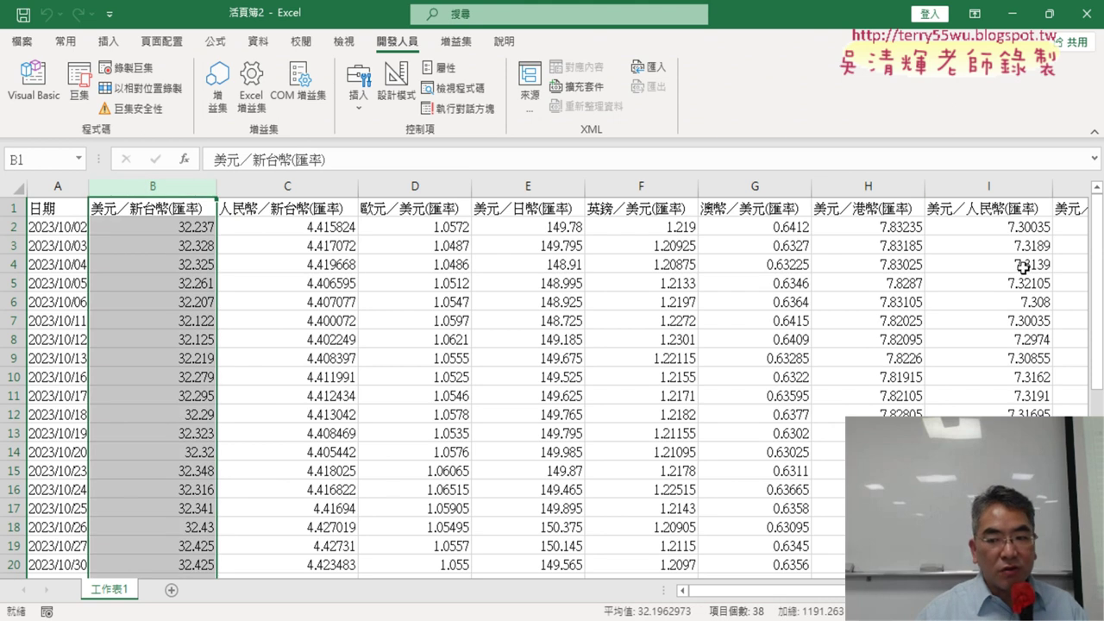
left_click_drag(768, 592, 830, 592)
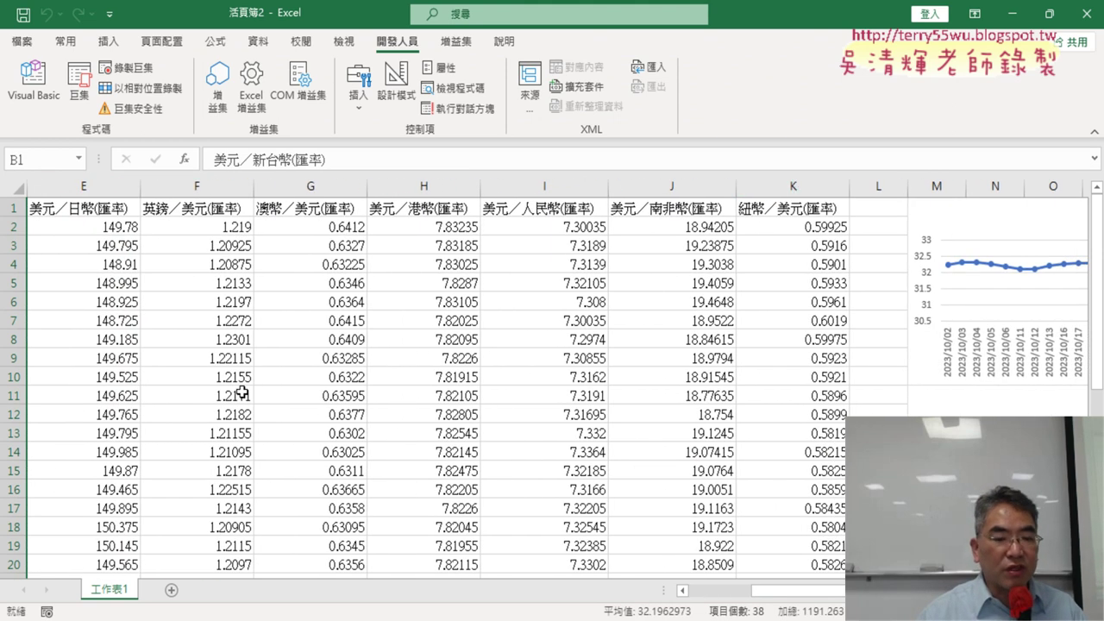
left_click(22, 70)
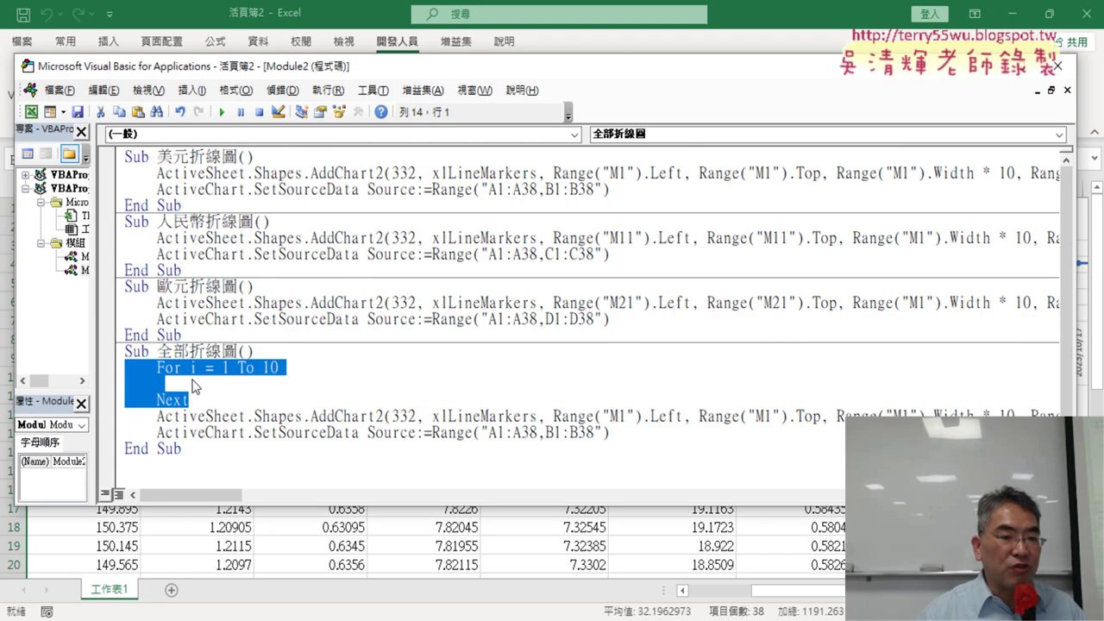
Move the ActiveSheet and ActiveChart lines into the loop, indent them, and remove the blank line before End Sub
left_click_drag(621, 434, 117, 423)
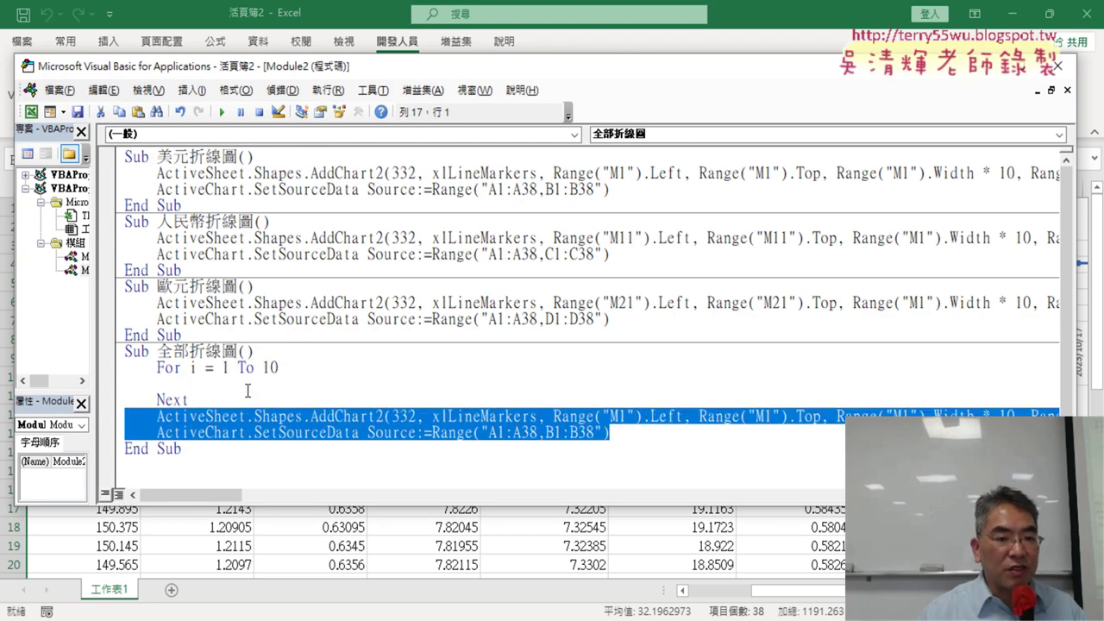
left_click_drag(173, 424, 123, 384)
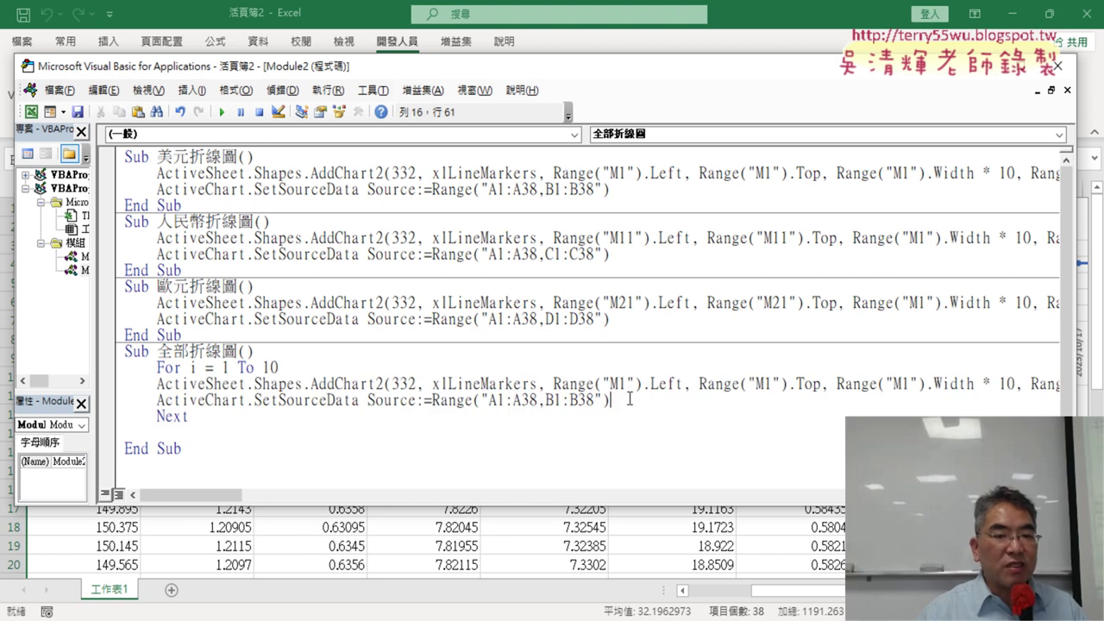
left_click_drag(612, 400, 119, 389)
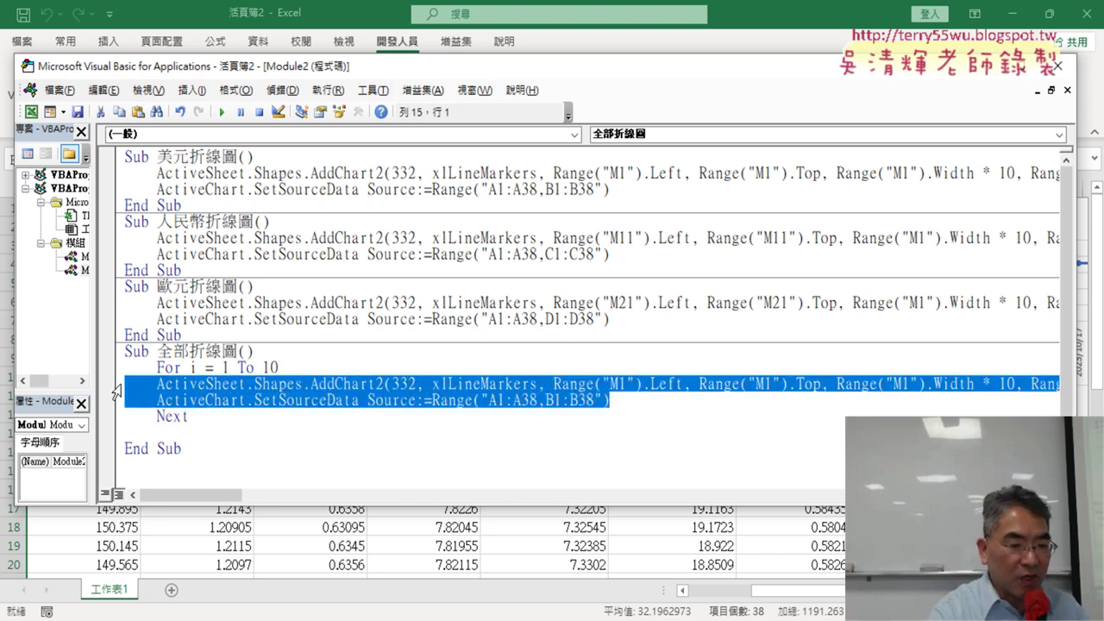
key("Tab")
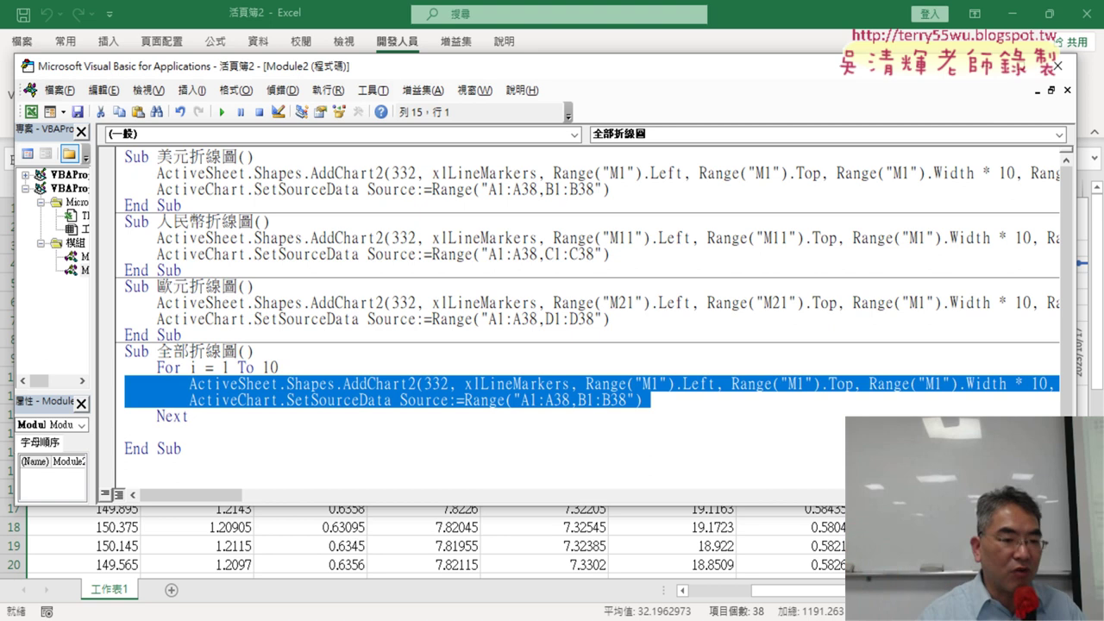
left_click(214, 424)
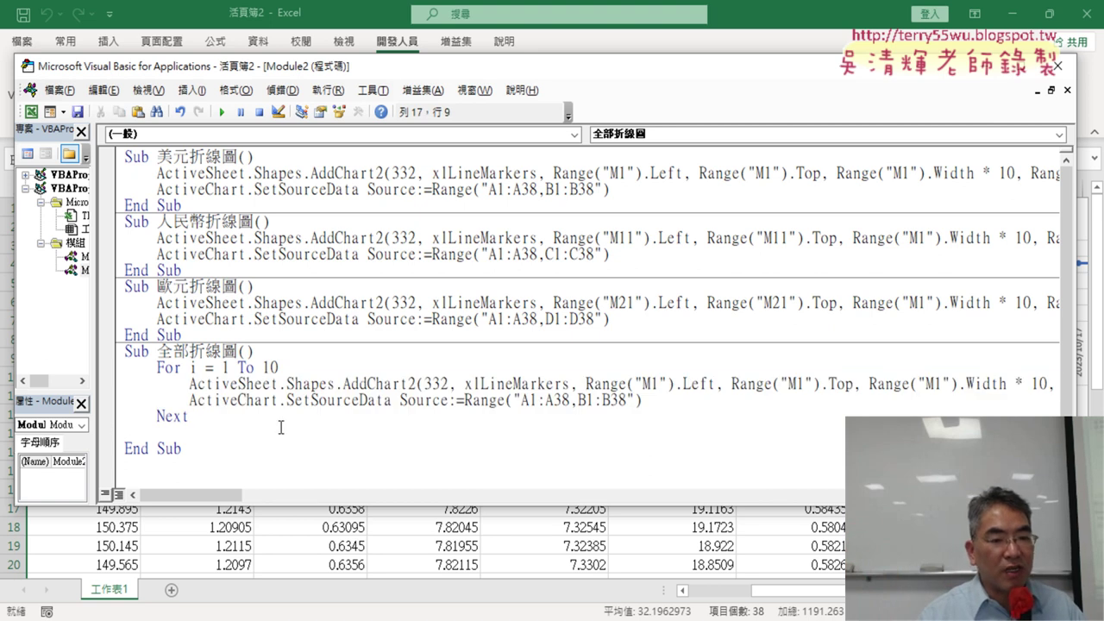
key("Delete")
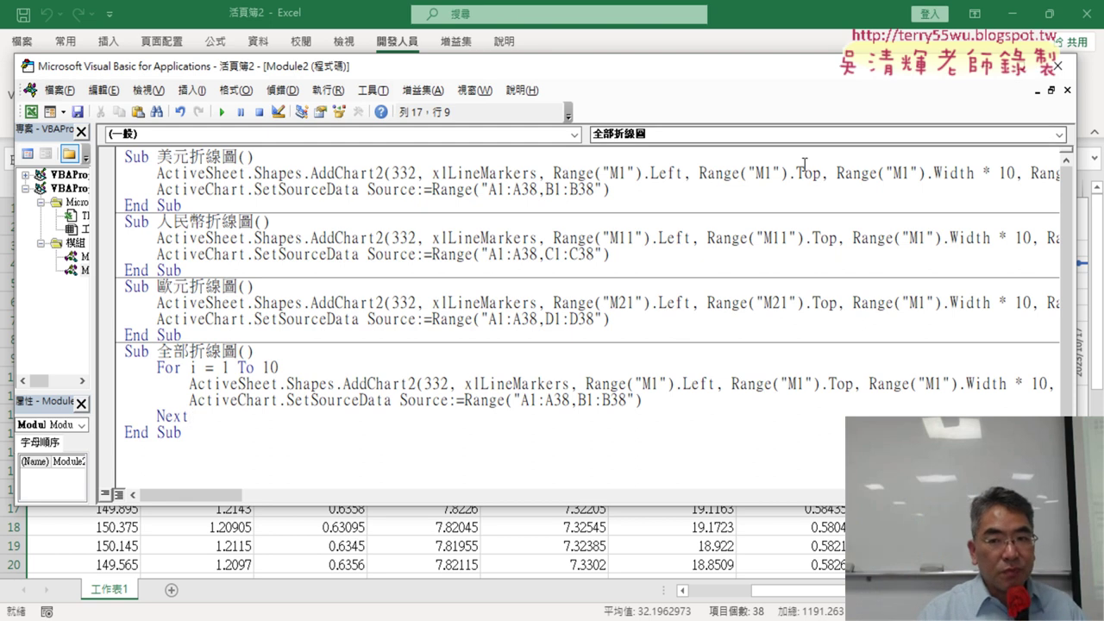
left_click_drag(774, 173, 763, 172)
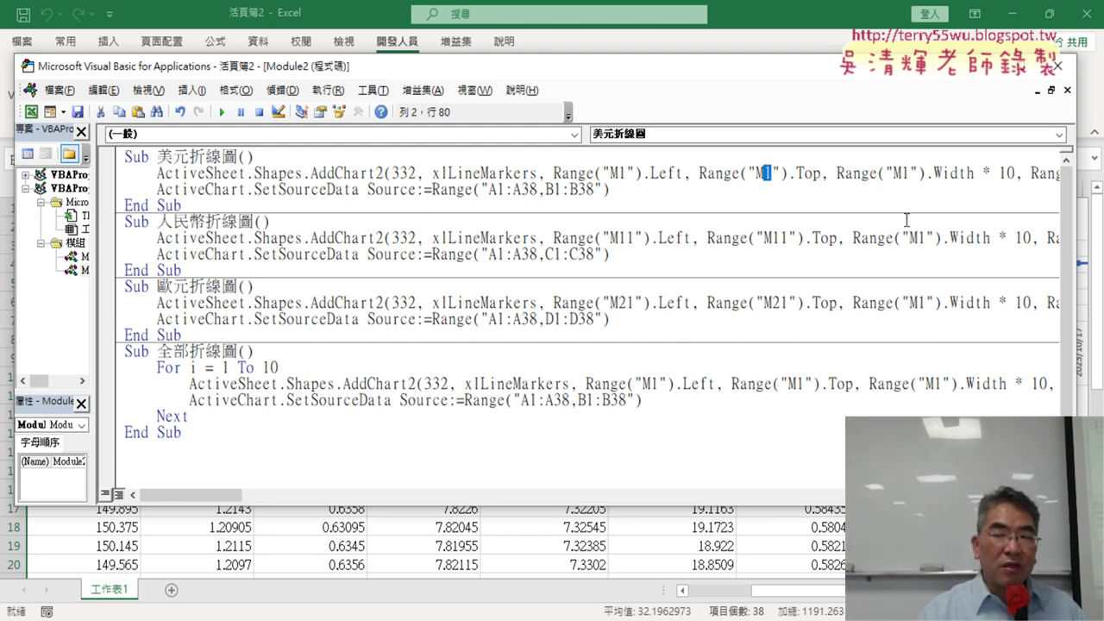
Add an indented k=1 line above the For loop
left_click(269, 353)
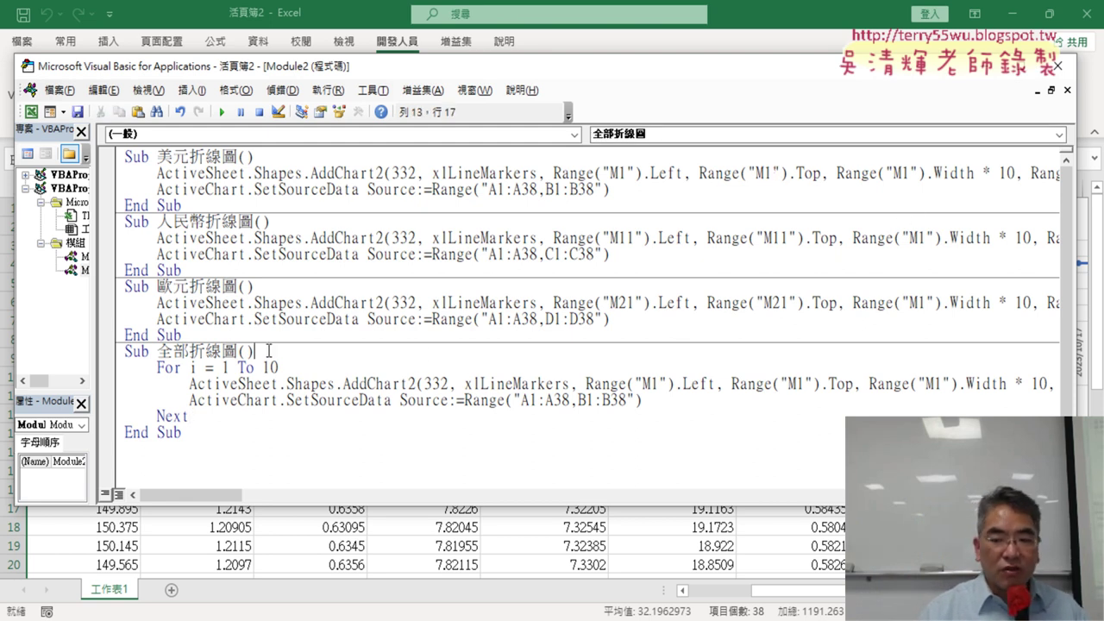
key("Return")
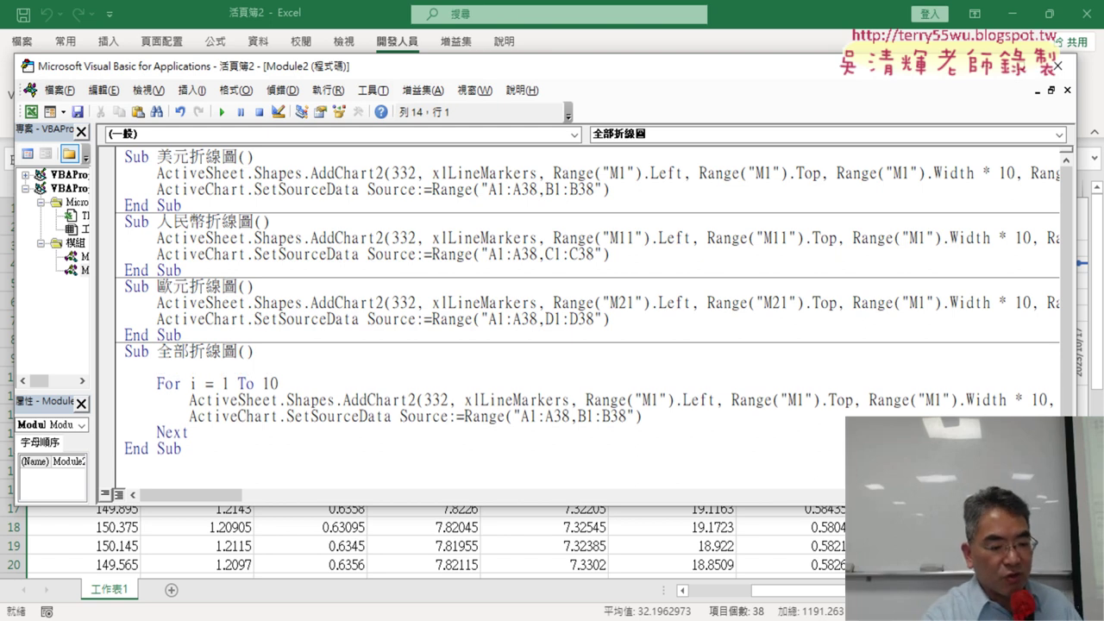
key("Tab")
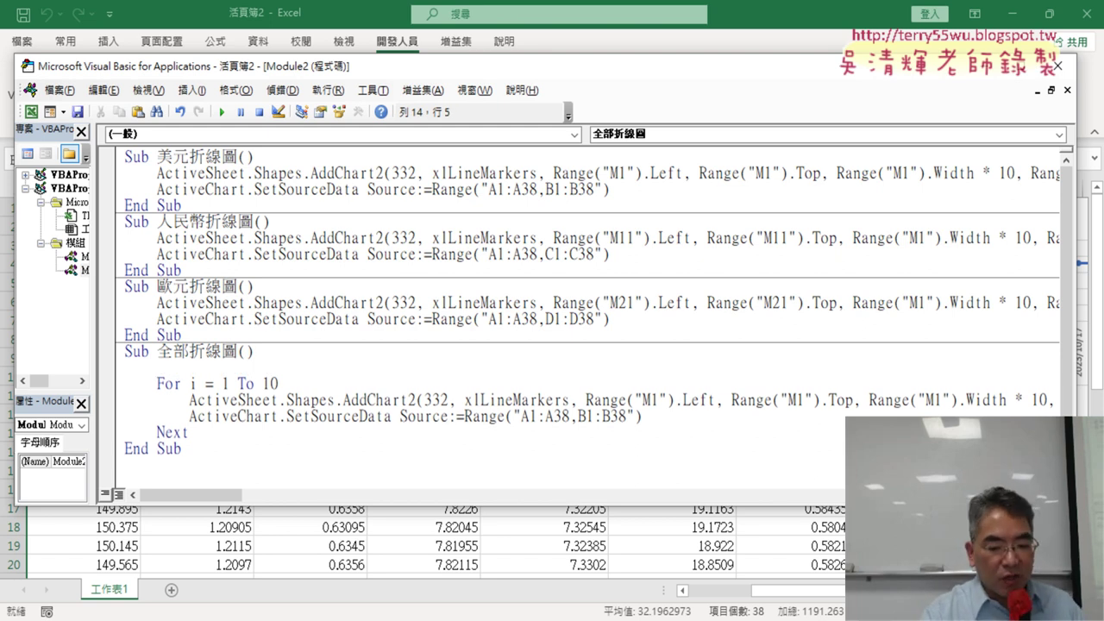
type("k=")
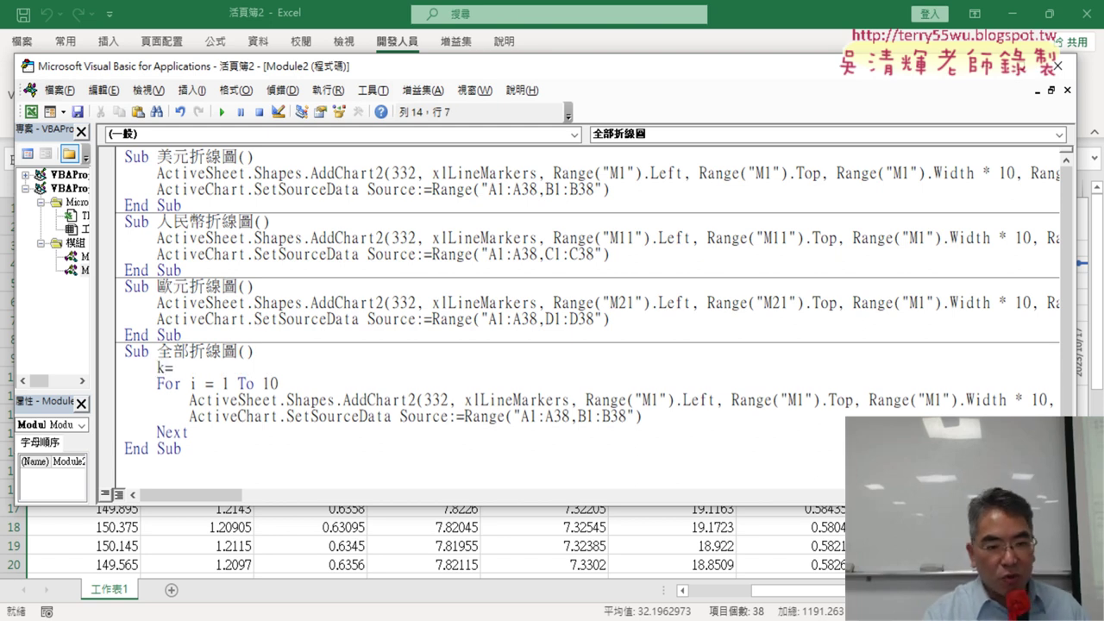
type("1")
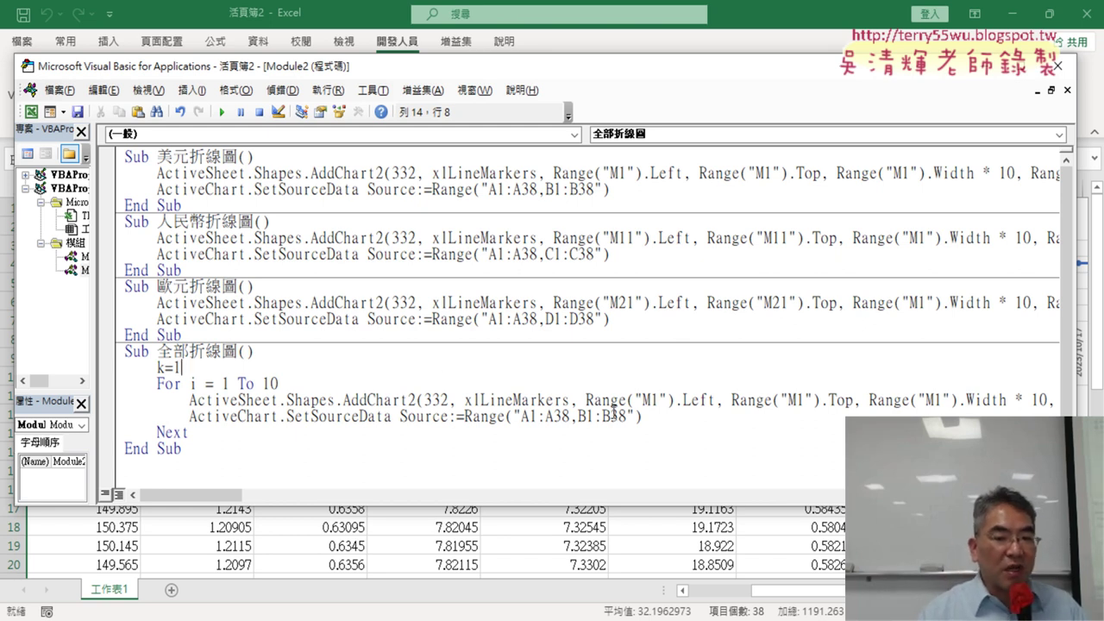
Add k = k + 10 after the SetSourceData line, just above Next
left_click_drag(682, 419, 112, 405)
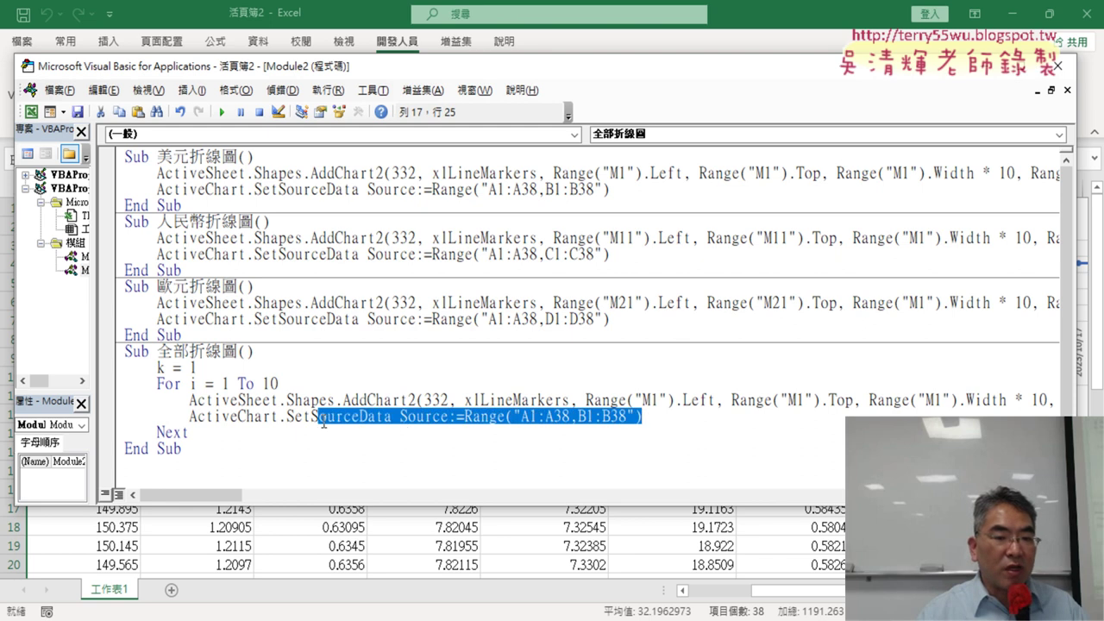
double_click(161, 369)
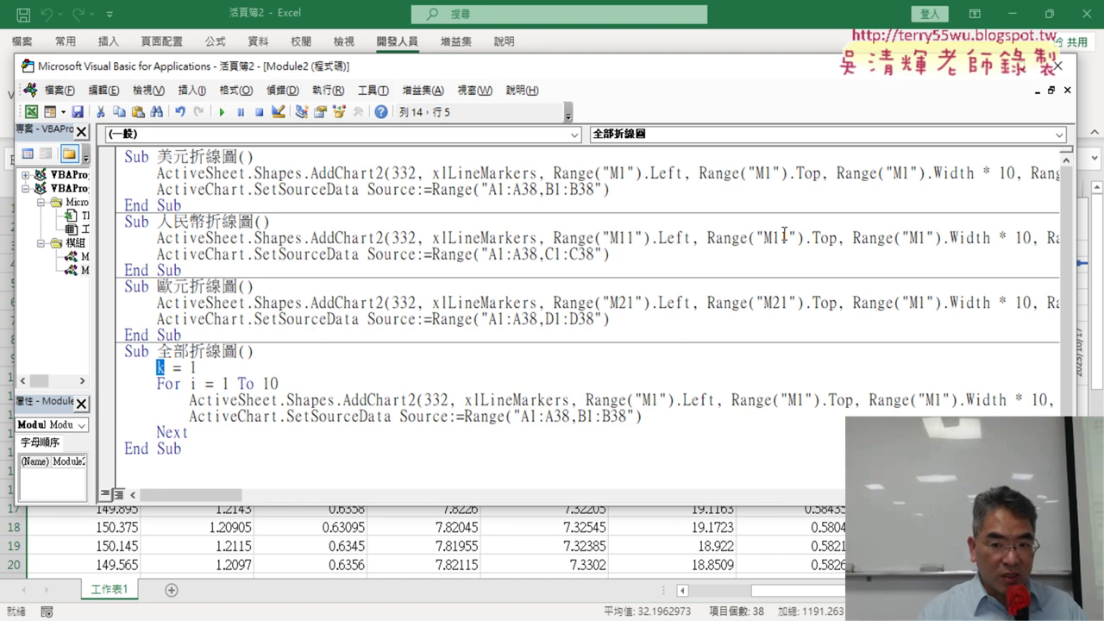
left_click(664, 416)
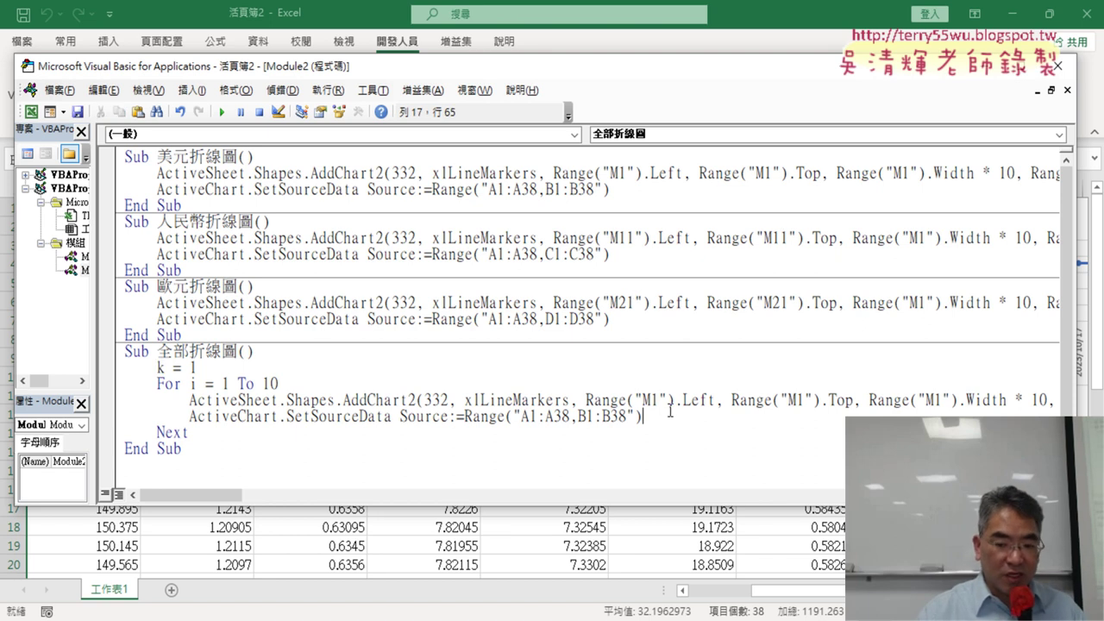
key("Return")
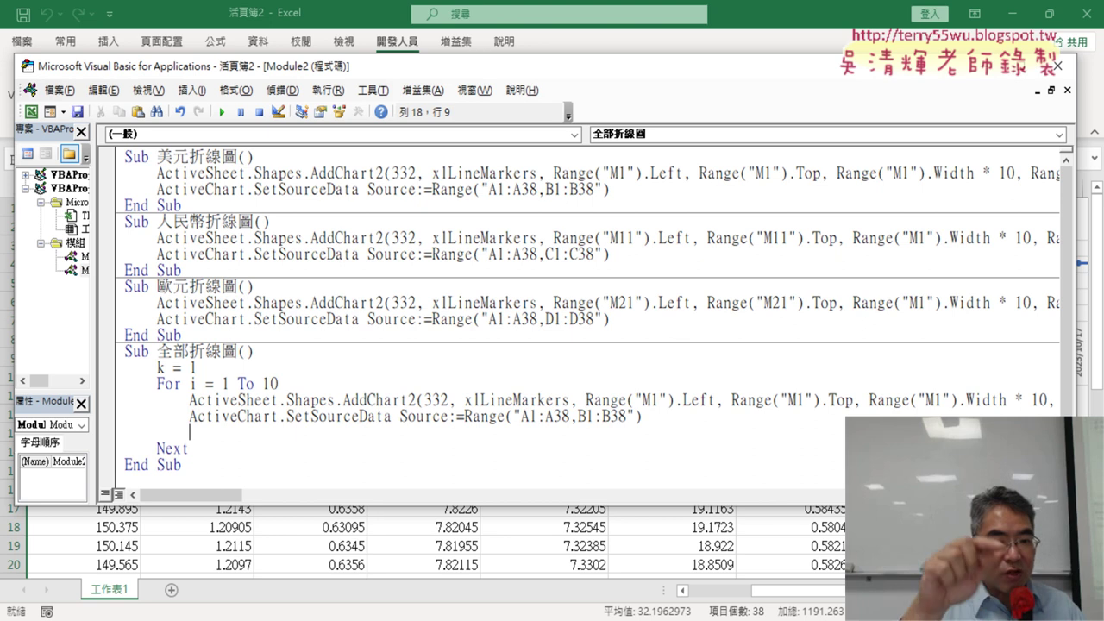
type("k=")
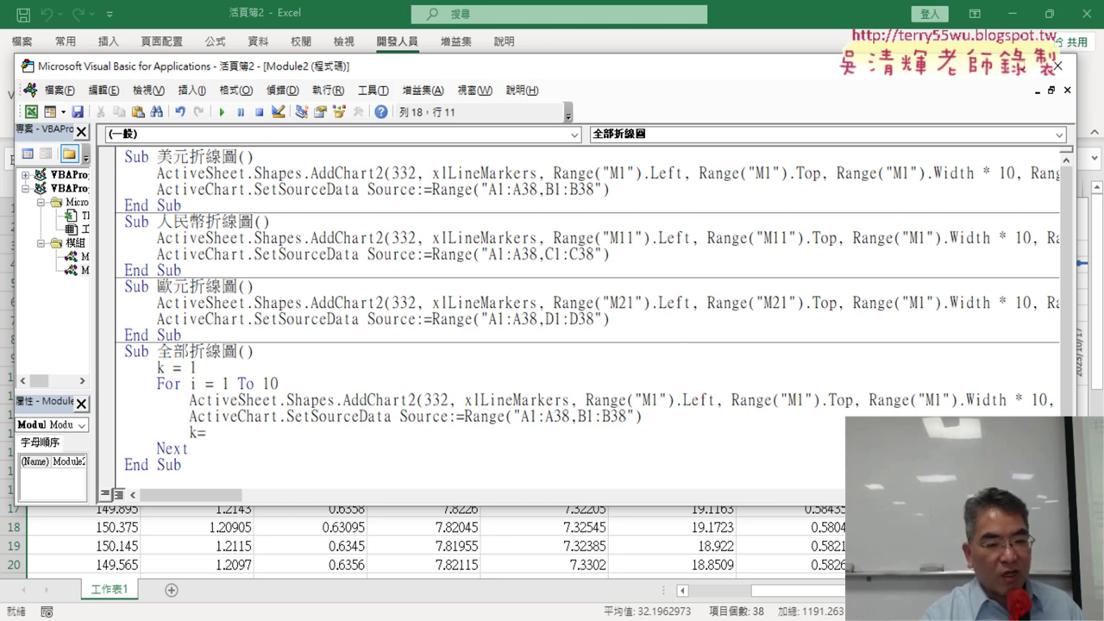
type("k+1")
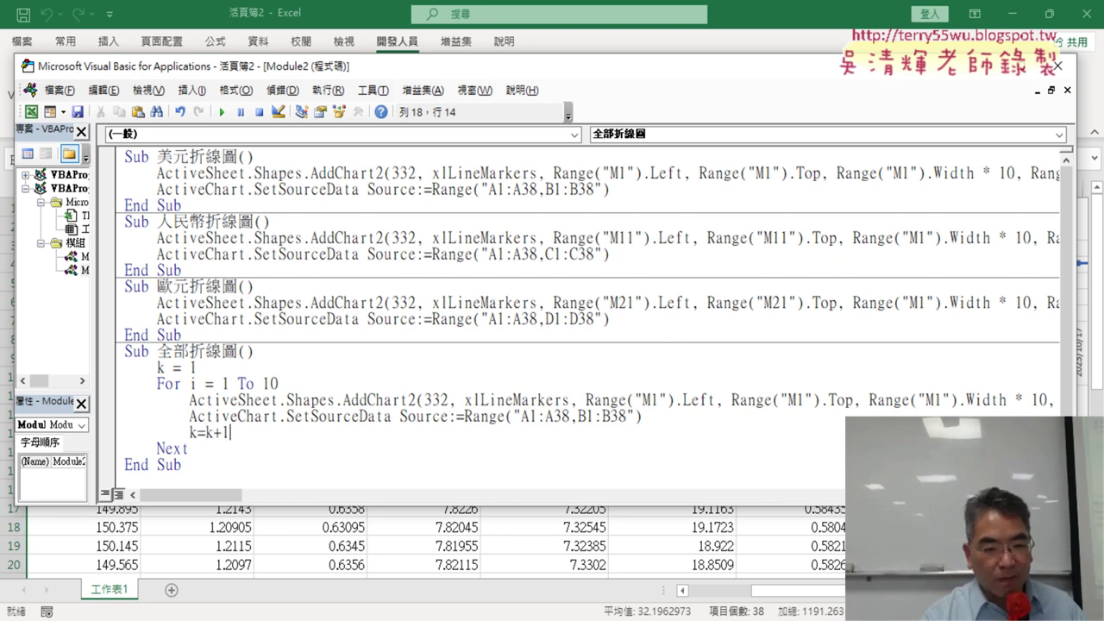
type("0")
left_click(541, 352)
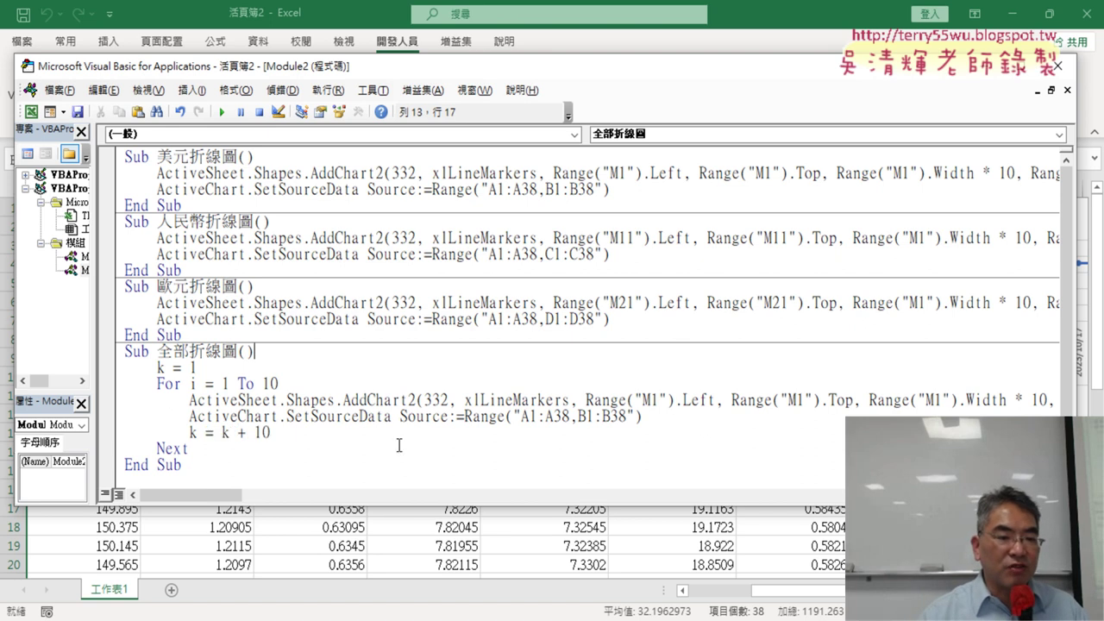
Change the chart's Left position from Range("M1").Left to Range("M" & k).Left
left_click_drag(283, 433, 221, 433)
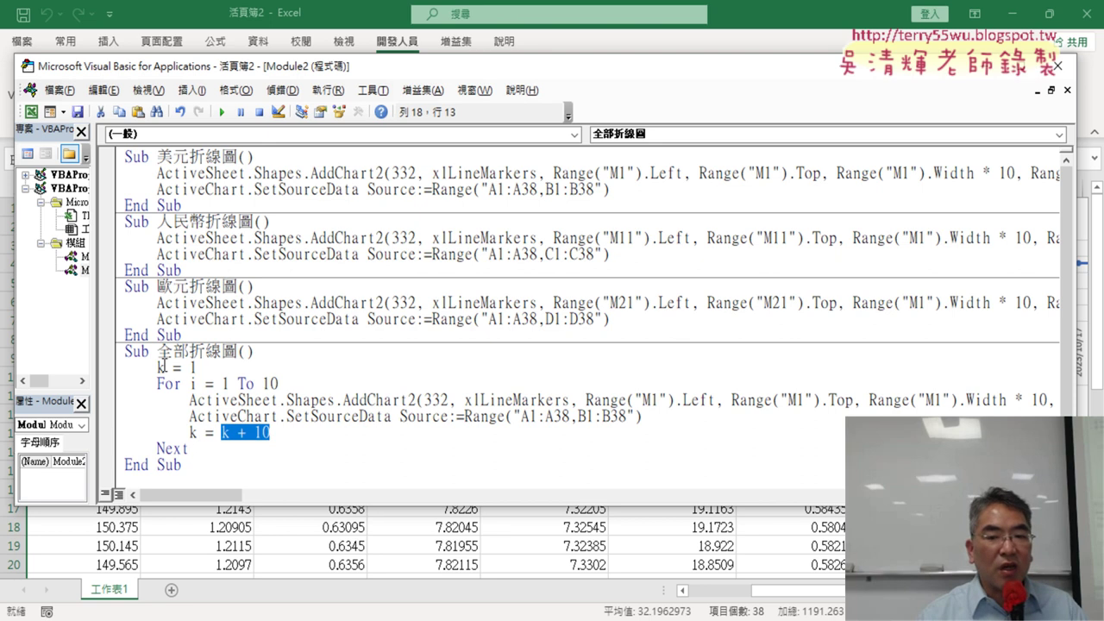
left_click(658, 400)
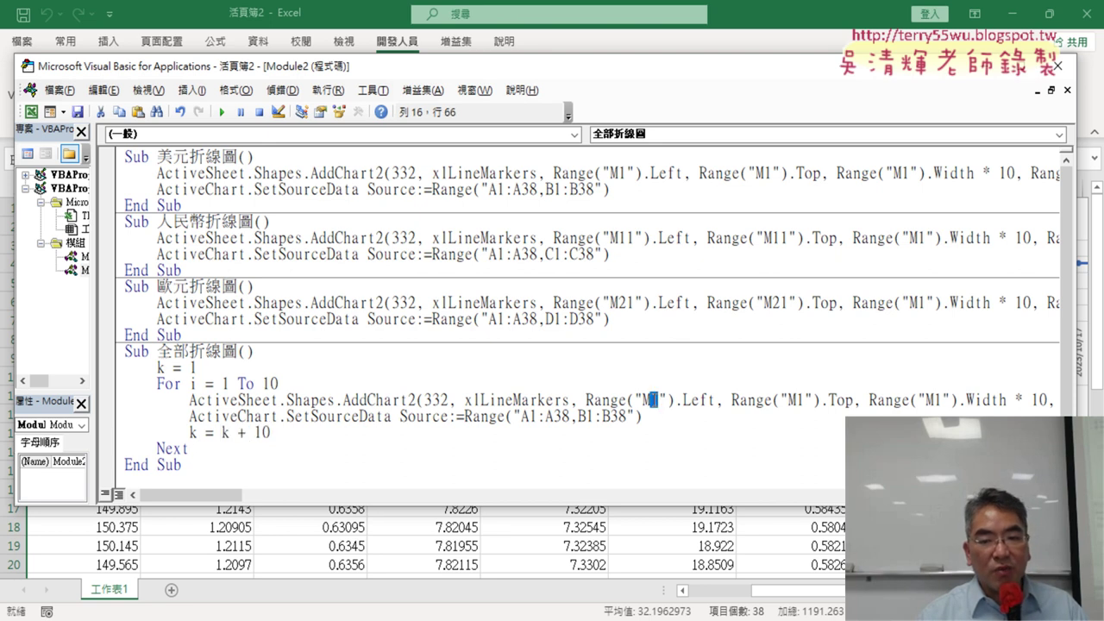
key("Right")
key("Right")
key("Right")
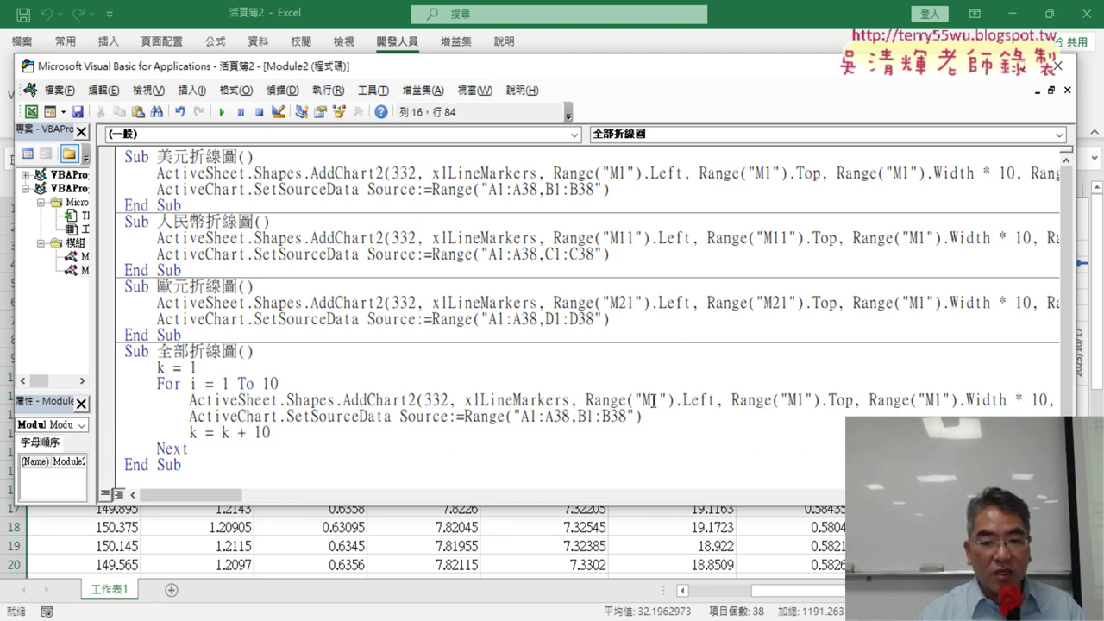
key("shift+Right")
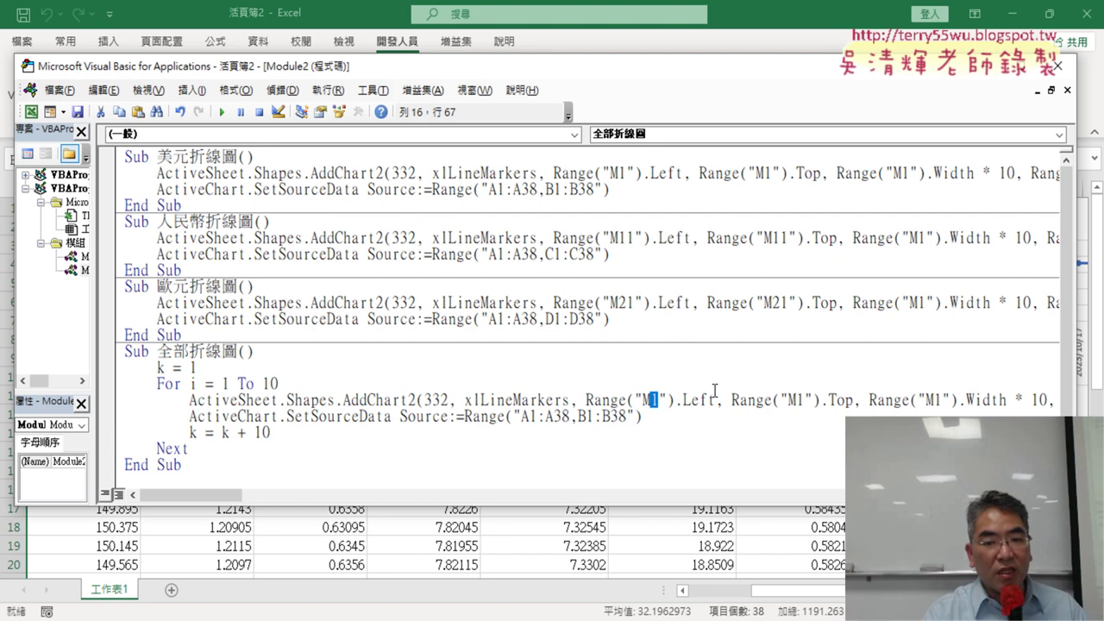
key("Delete")
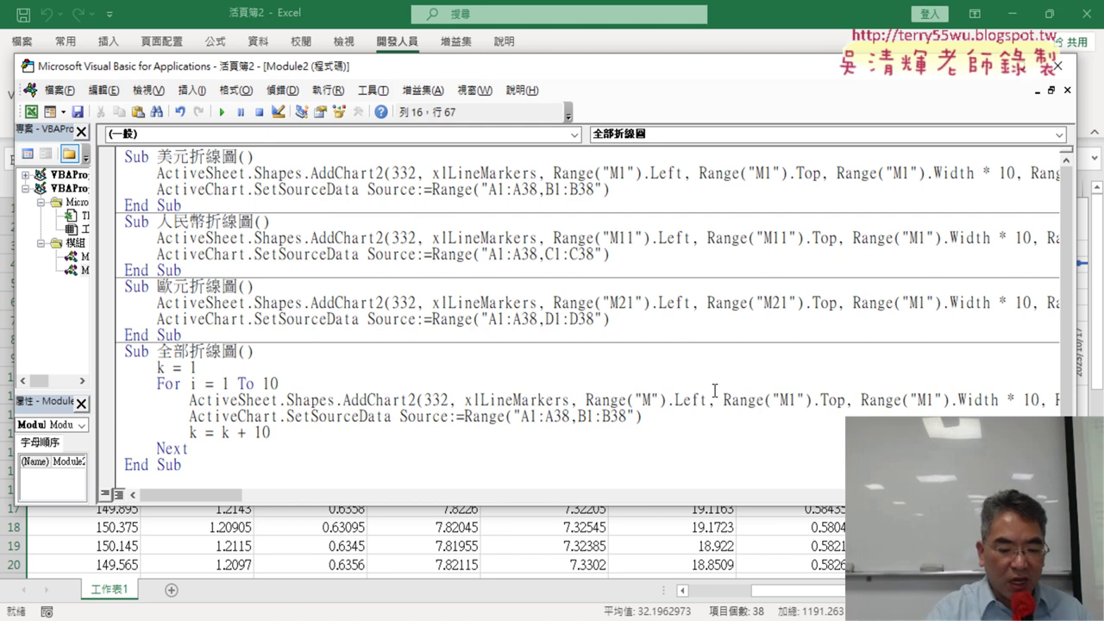
type("&k")
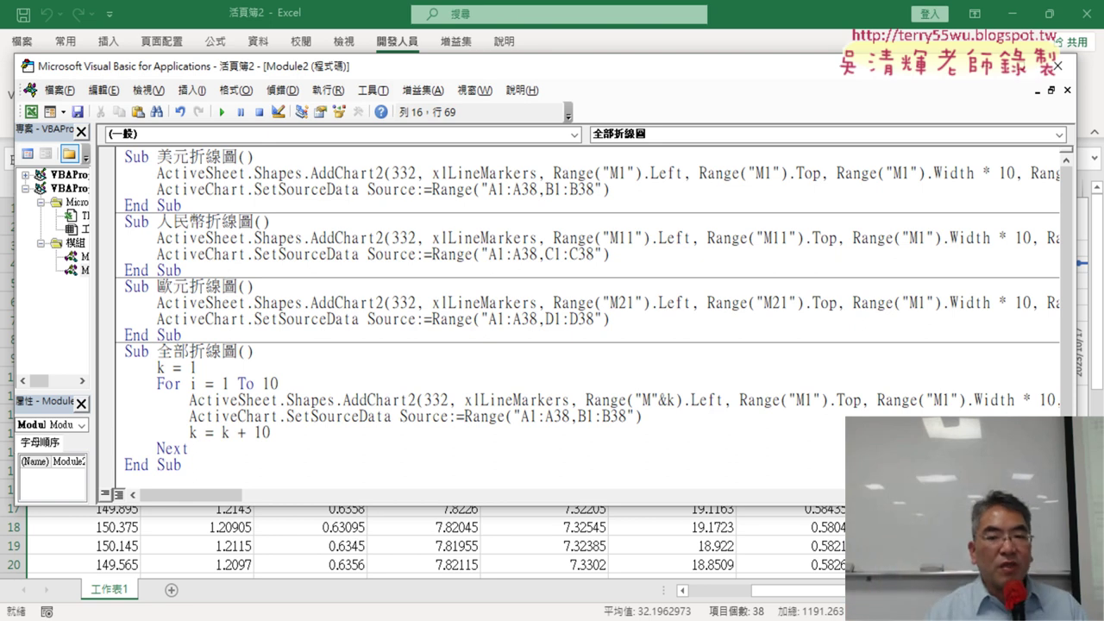
left_click(667, 399)
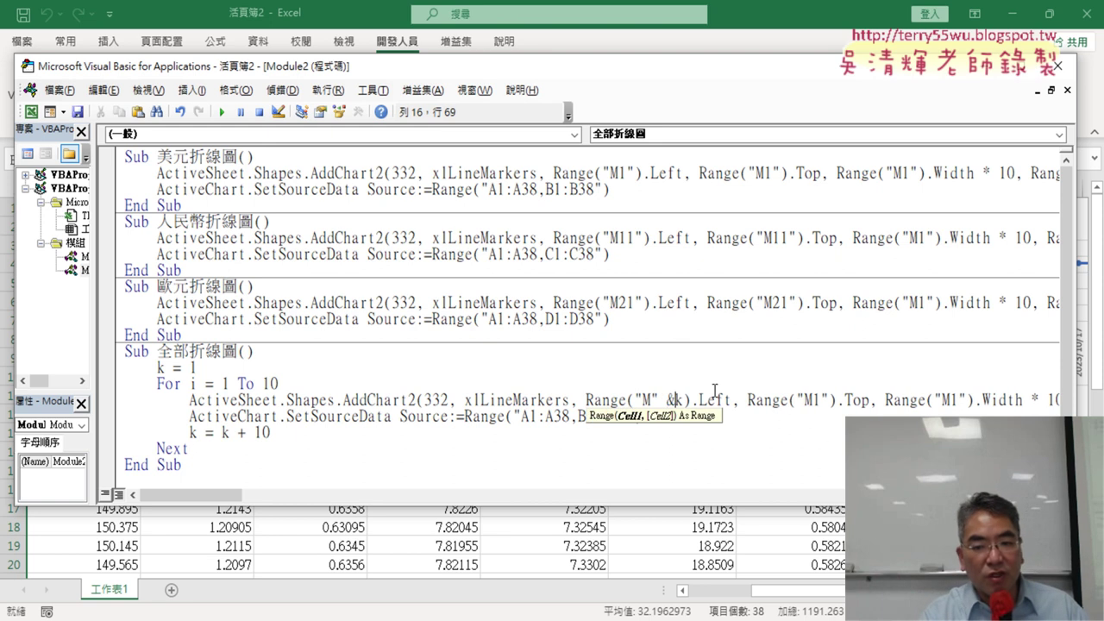
key("Right")
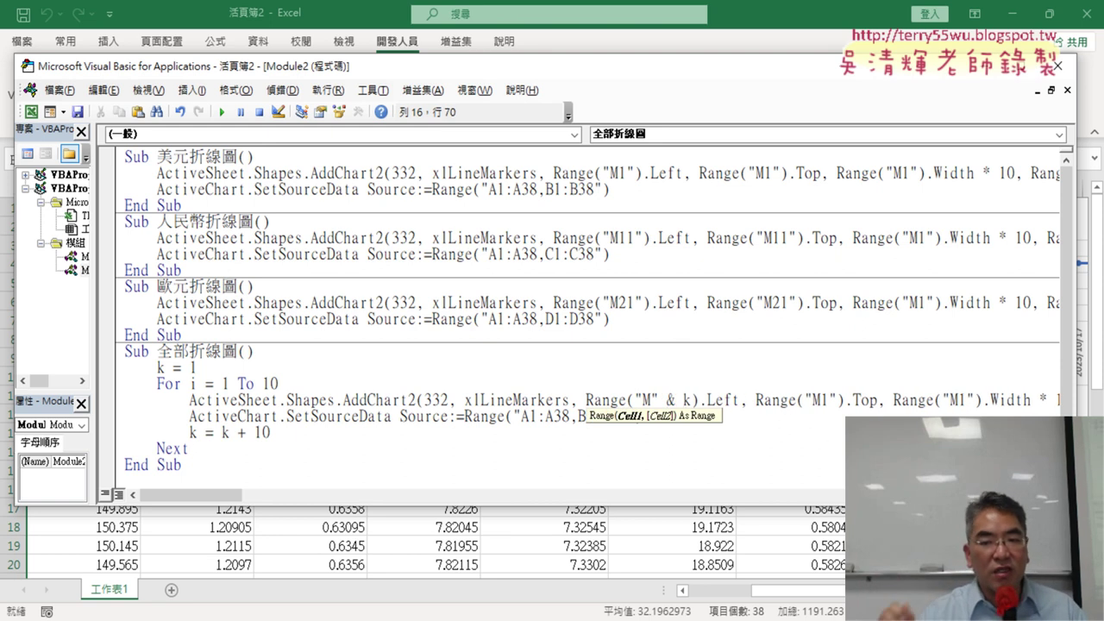
Change the chart's Top position from Range("M1").Top to Range("M" & k).Top
left_click_drag(819, 400, 828, 400)
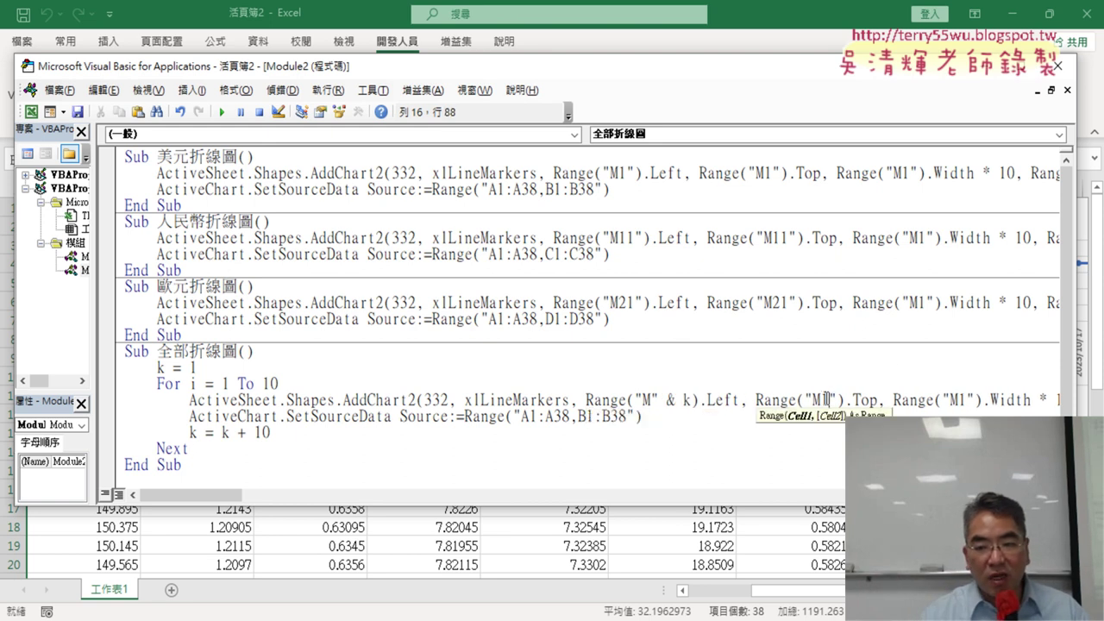
key("Delete")
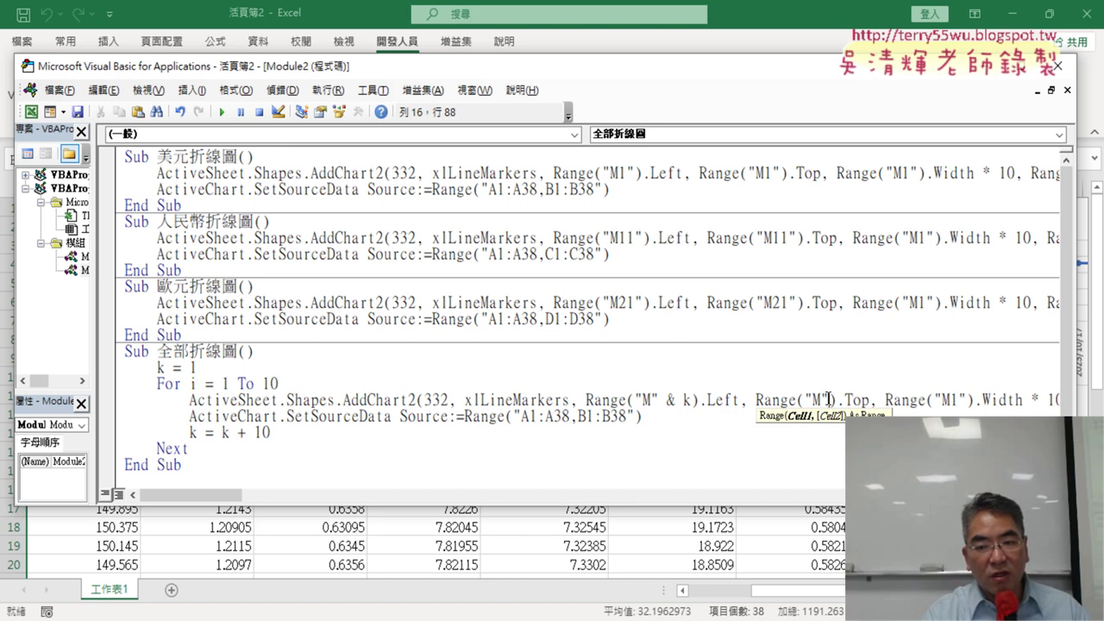
type("&")
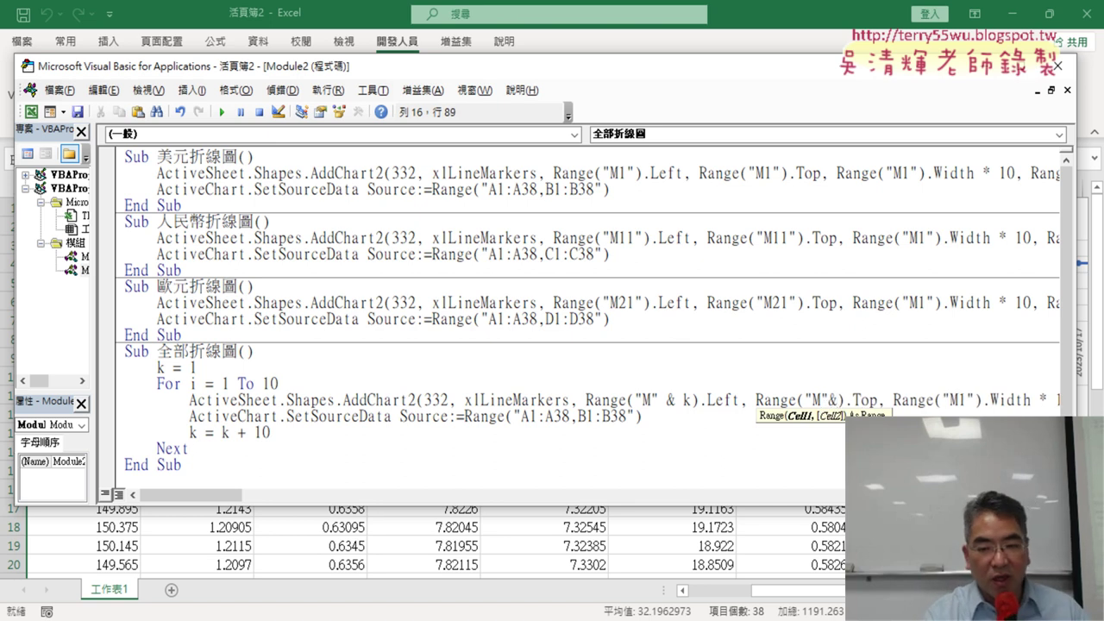
type("k")
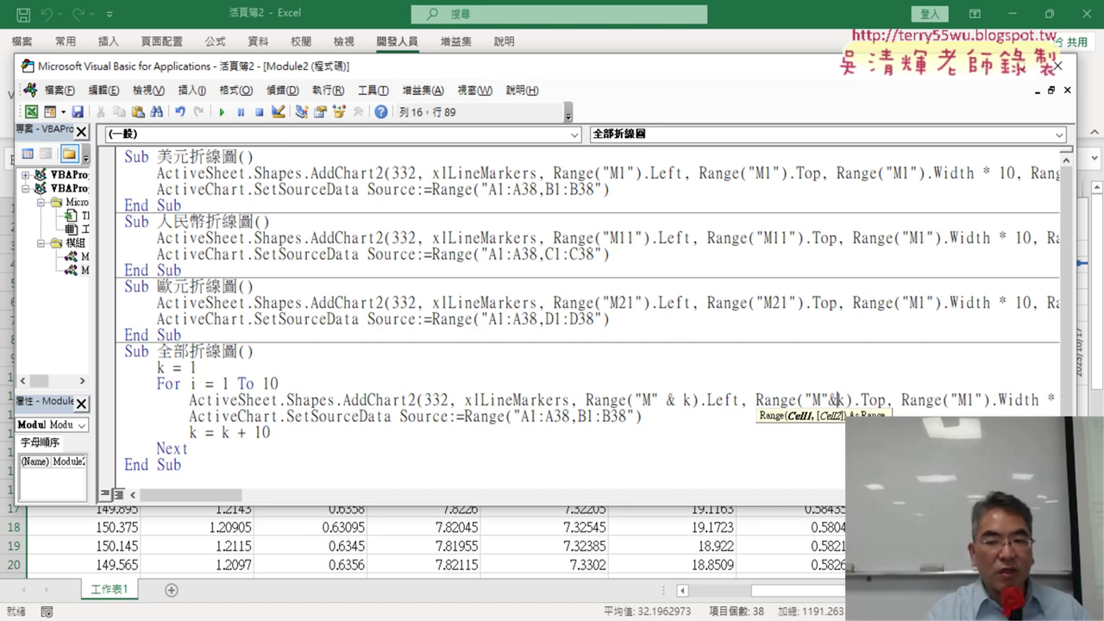
key("Left")
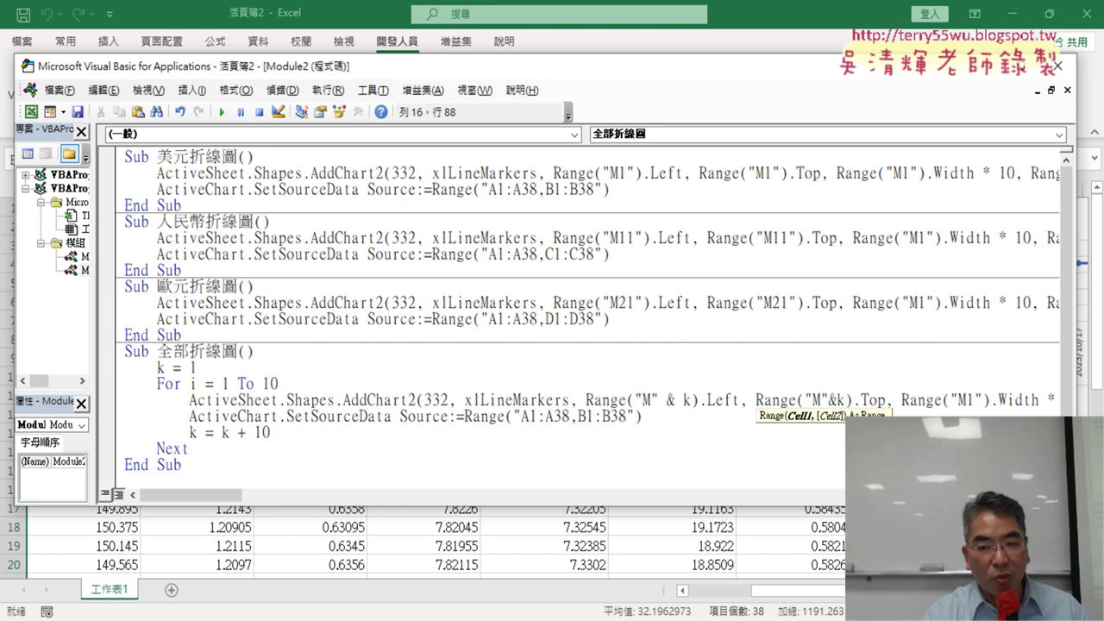
key("Right")
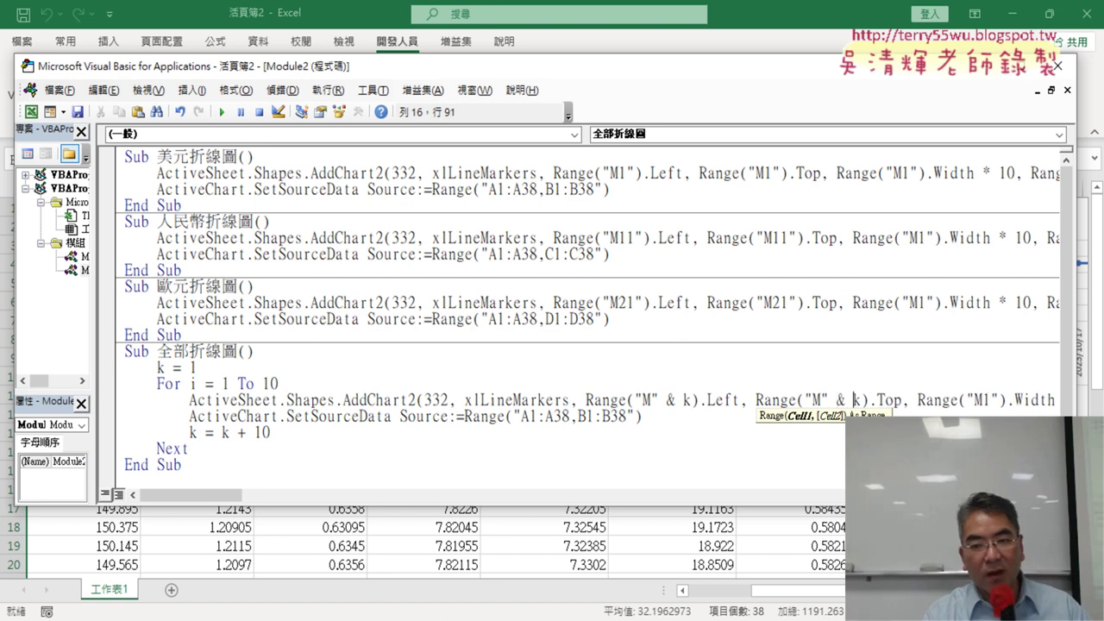
key("Down")
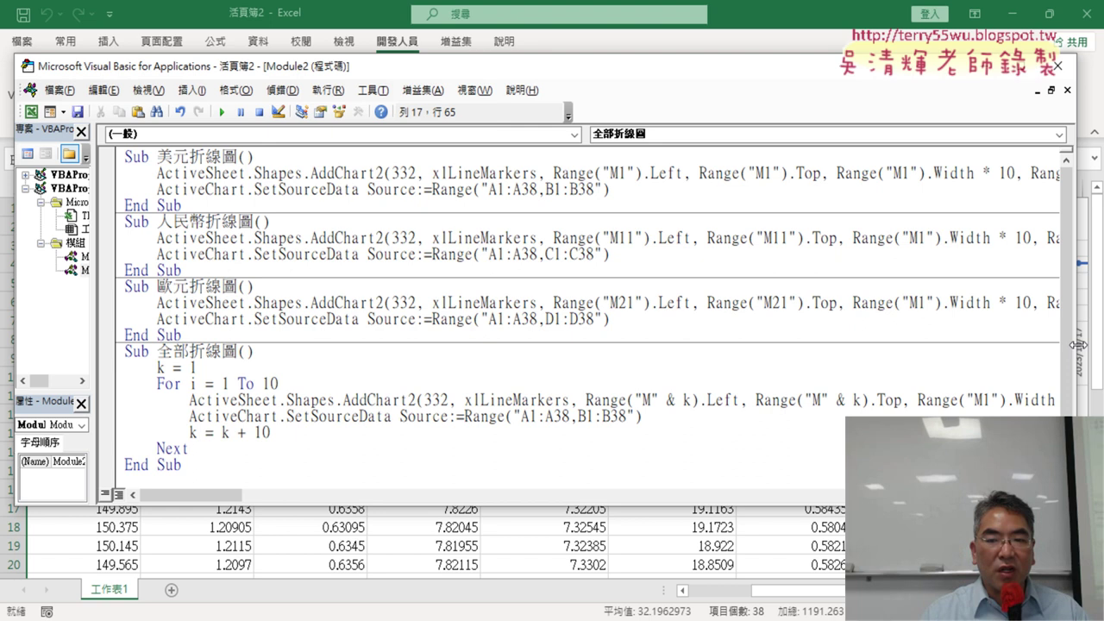
Run the 全部折線圖 macro with F5, then return to the editor below End Sub
left_click_drag(1078, 345, 852, 349)
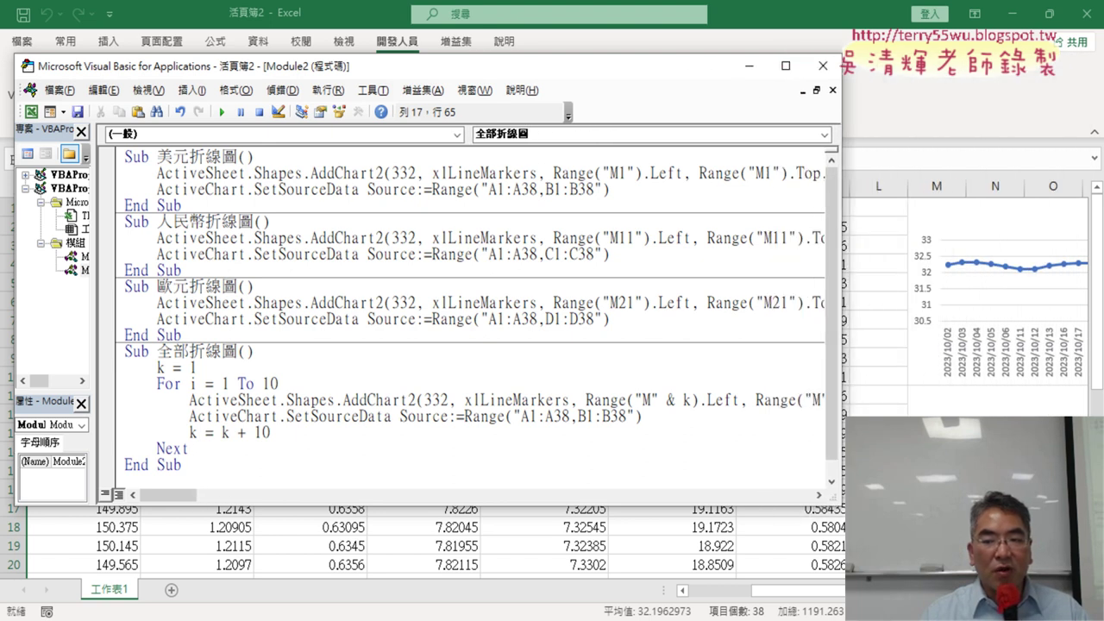
key("F5")
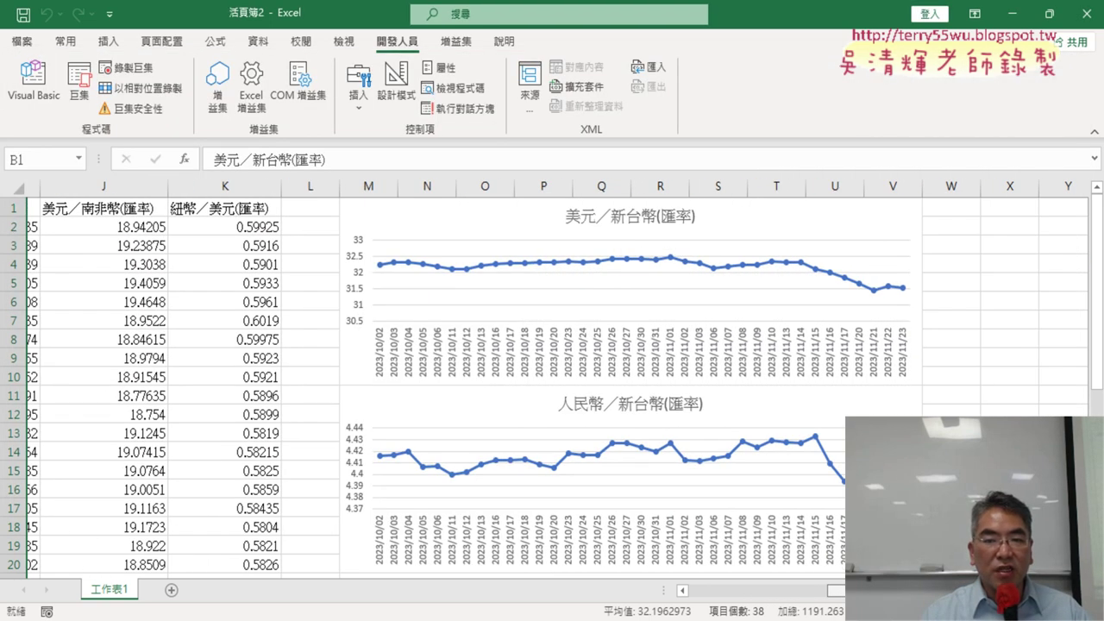
left_click(28, 92)
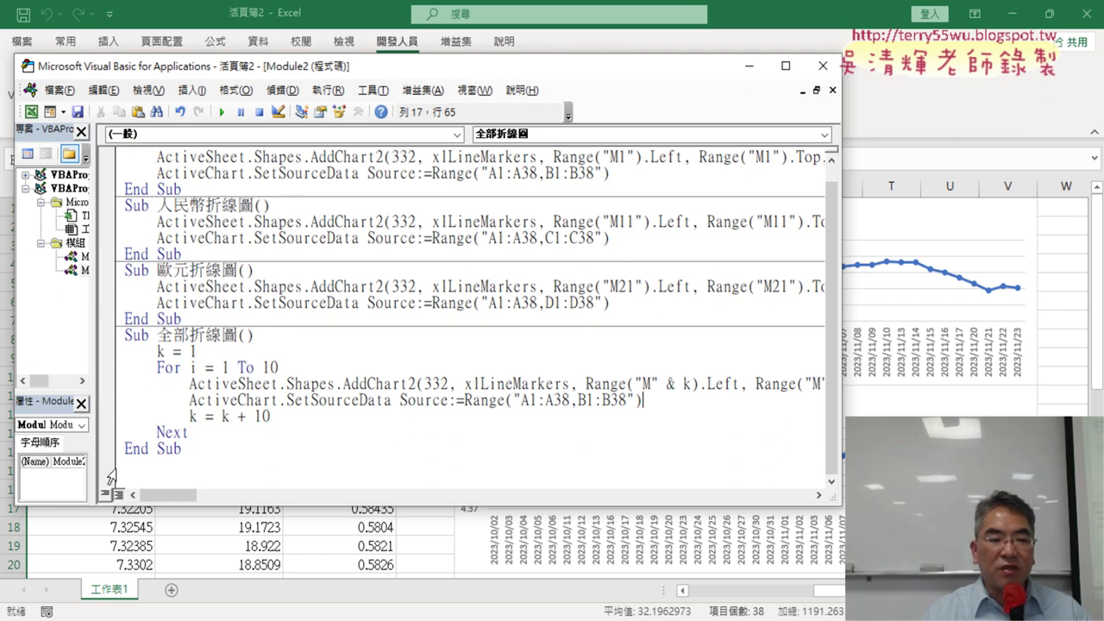
left_click(140, 466)
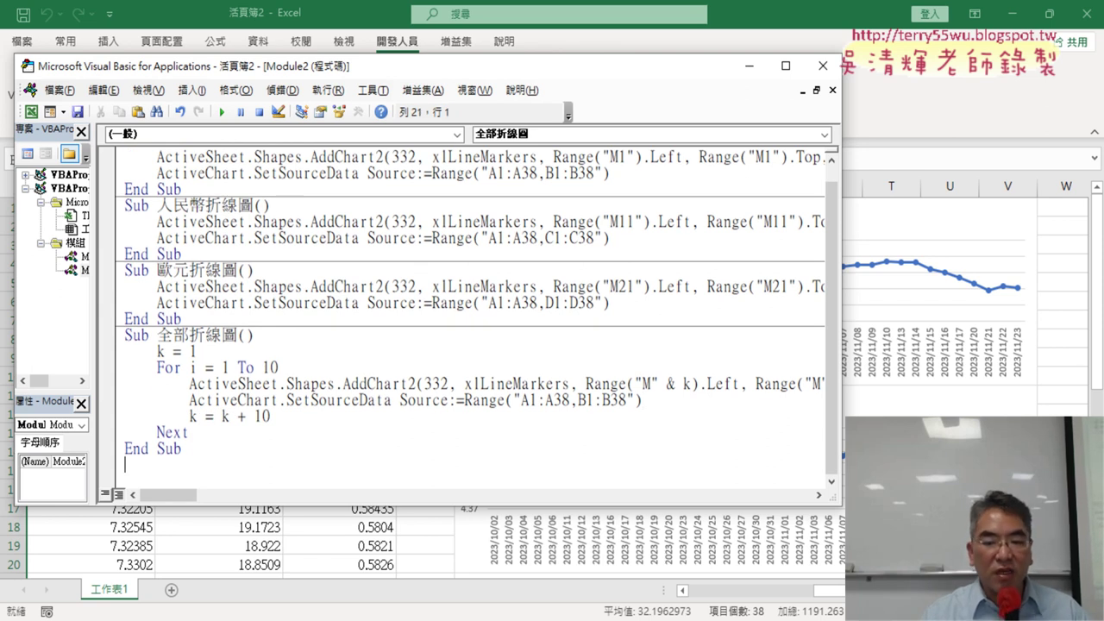
In the Google Docs reference tab, select the whole Sub 刪圖() … End Sub block for copying
mouse_move(569, 617)
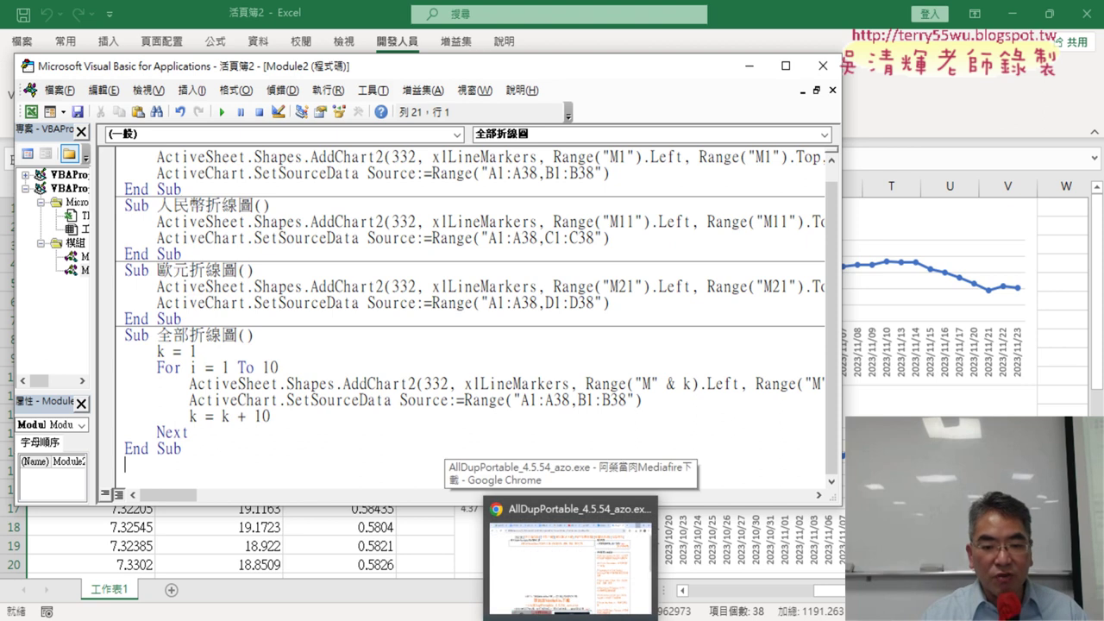
left_click(542, 566)
left_click(474, 17)
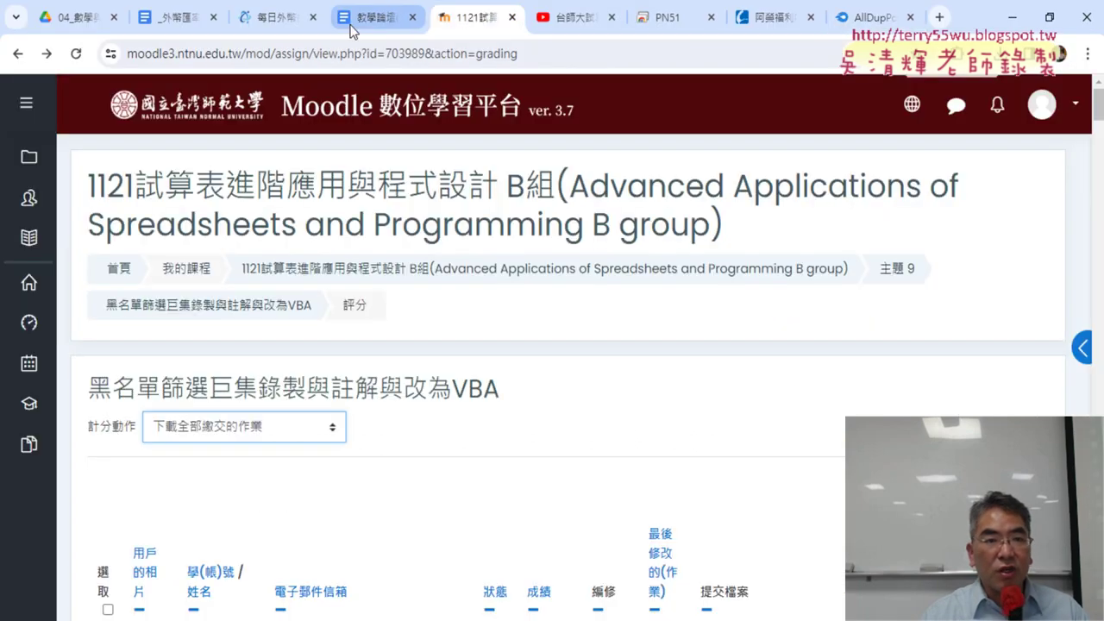
left_click(172, 17)
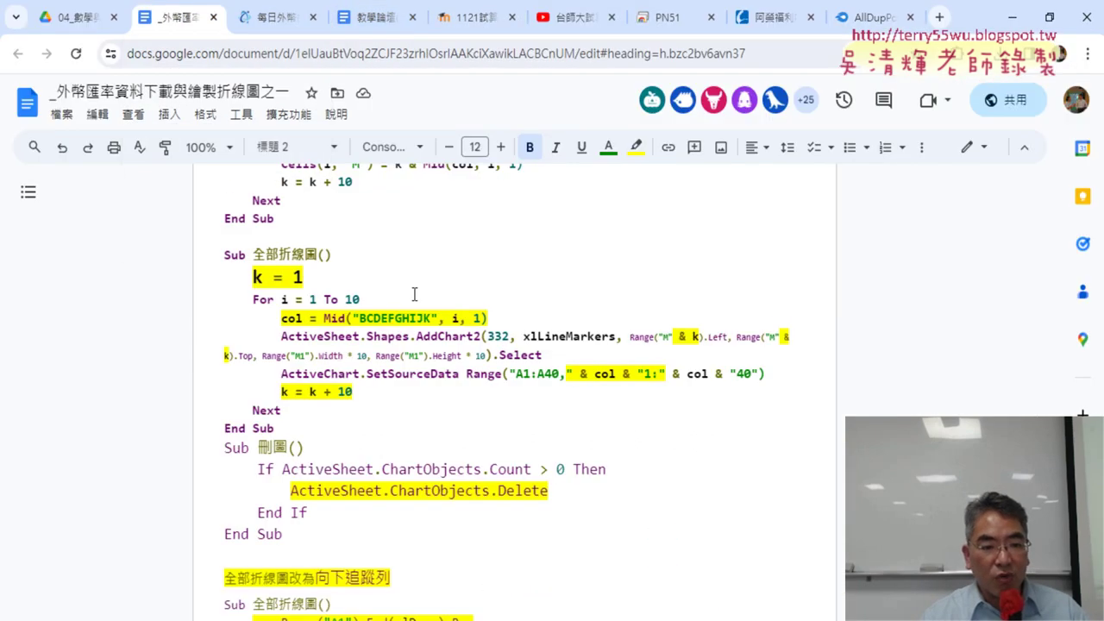
scroll(414, 295, "down", 2)
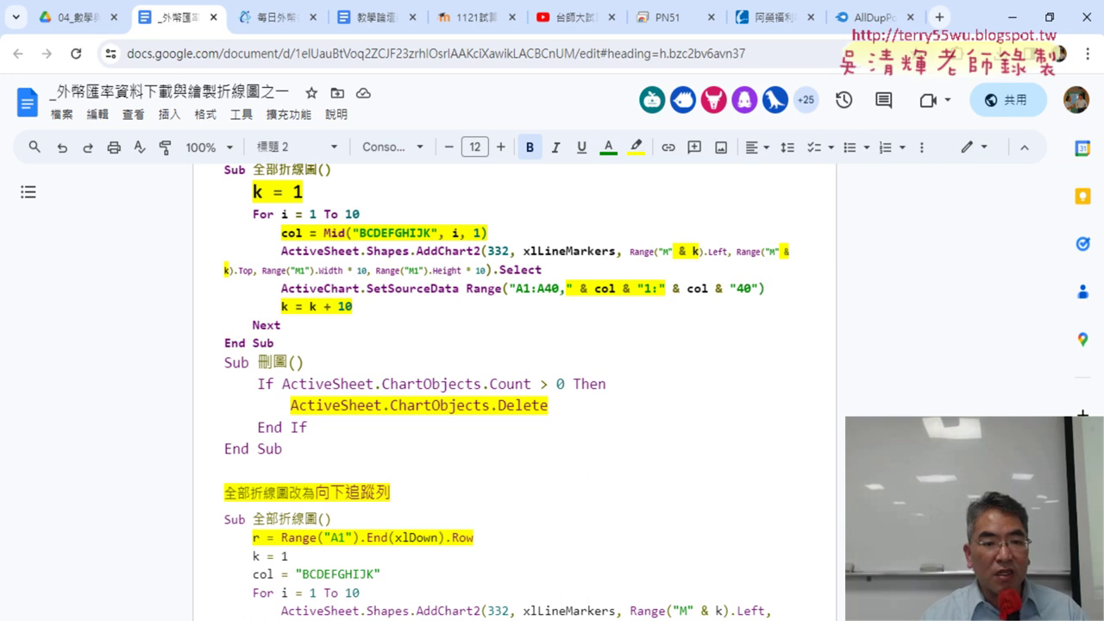
left_click_drag(224, 362, 297, 447)
key("ctrl+c")
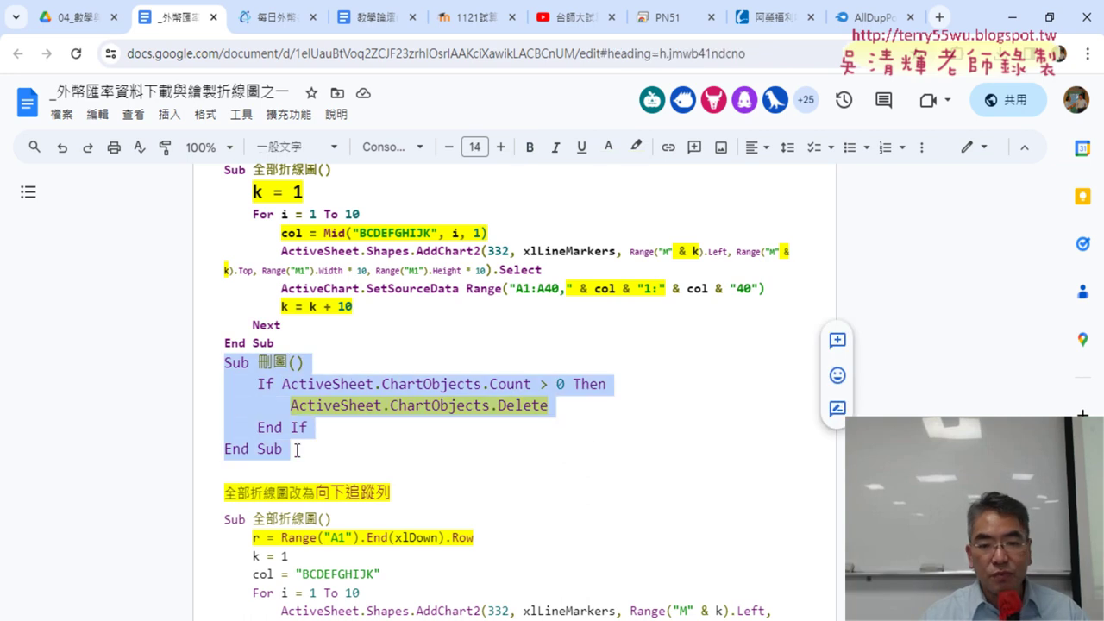
scroll(335, 252, "up", 2)
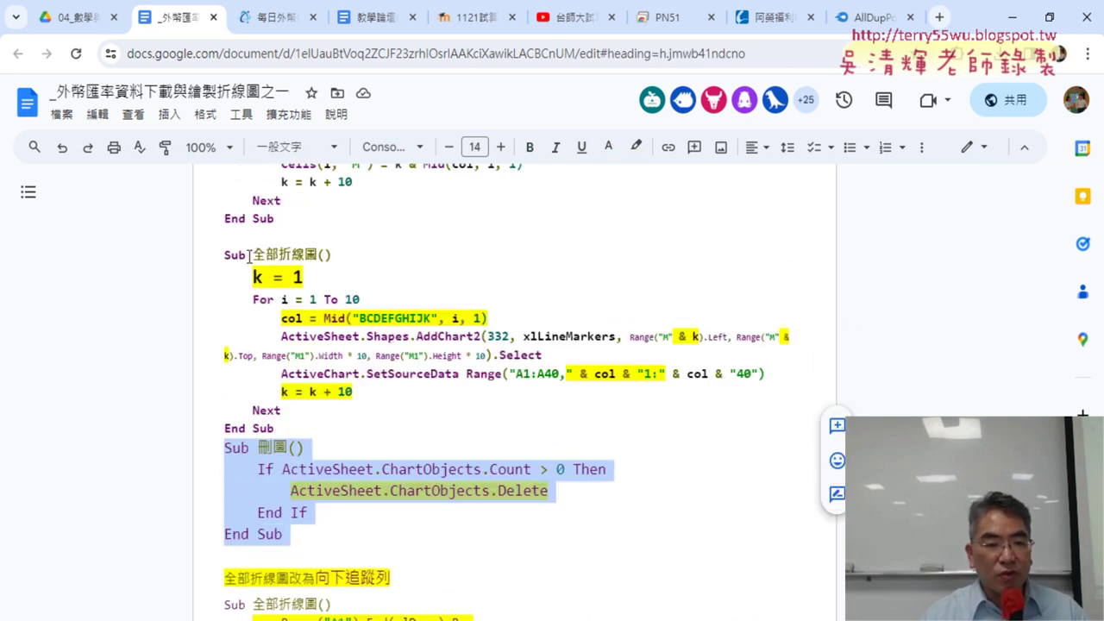
scroll(347, 390, "down", 2)
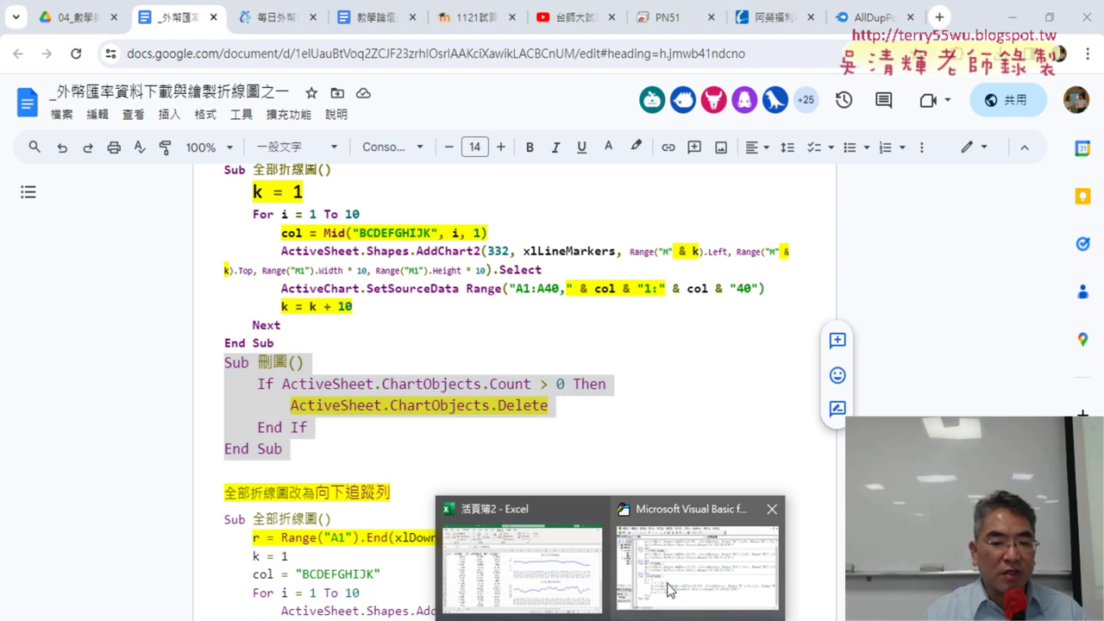
left_click(671, 585)
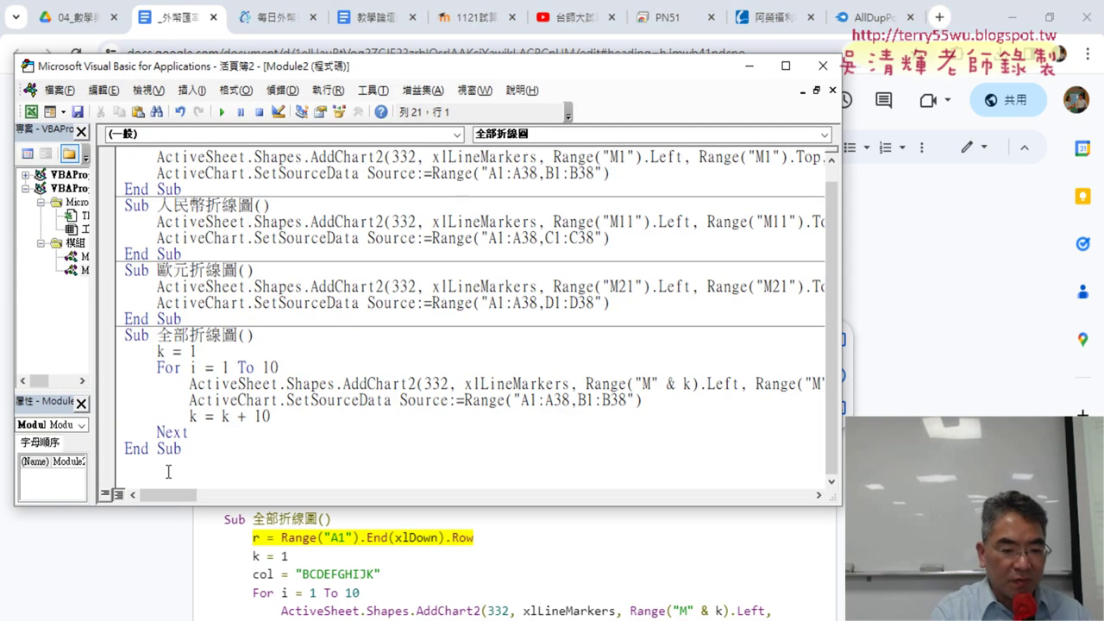
Paste the Sub 刪圖() procedure at the end of Module2
key("ctrl+v")
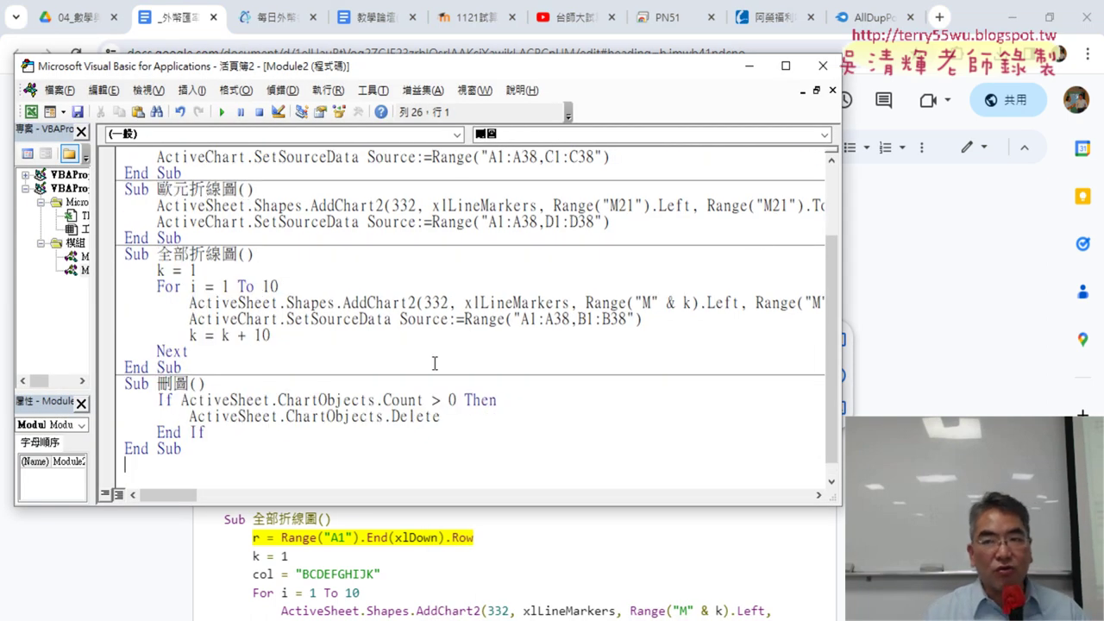
left_click(1014, 17)
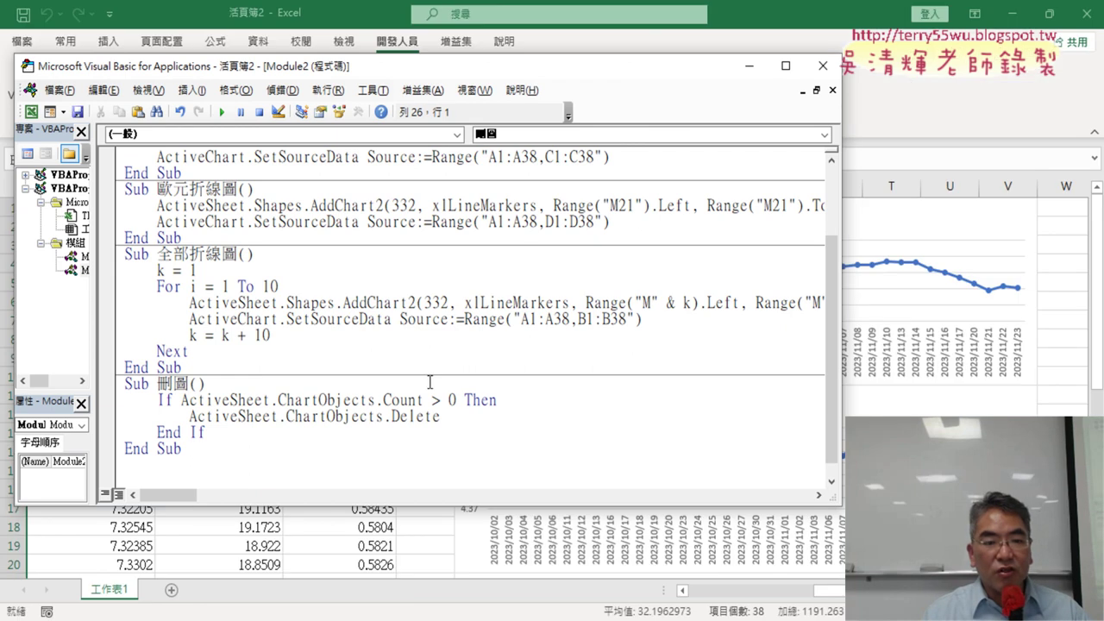
left_click(303, 401)
Run 刪圖 to delete all charts, then narrow the editor to check the sheet
left_click(221, 112)
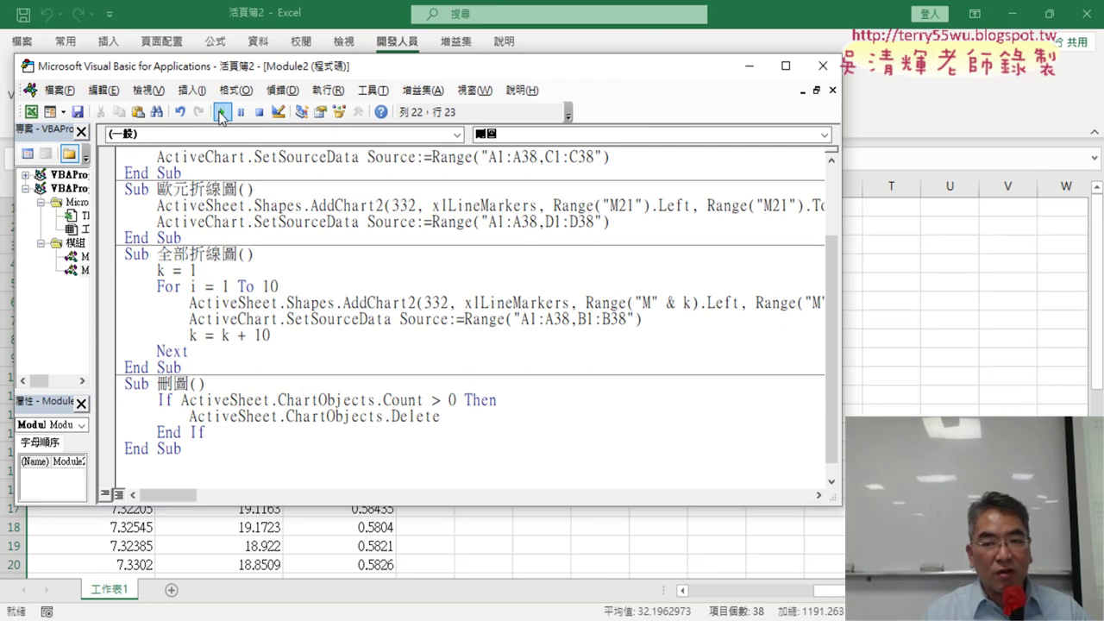
left_click_drag(841, 310, 592, 310)
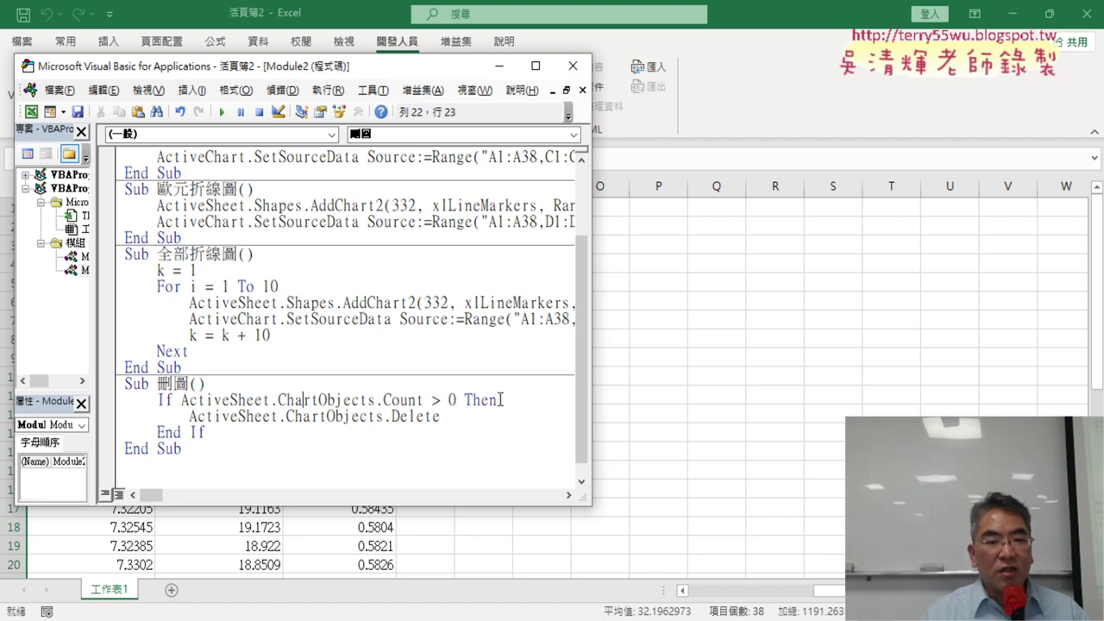
left_click_drag(180, 400, 424, 402)
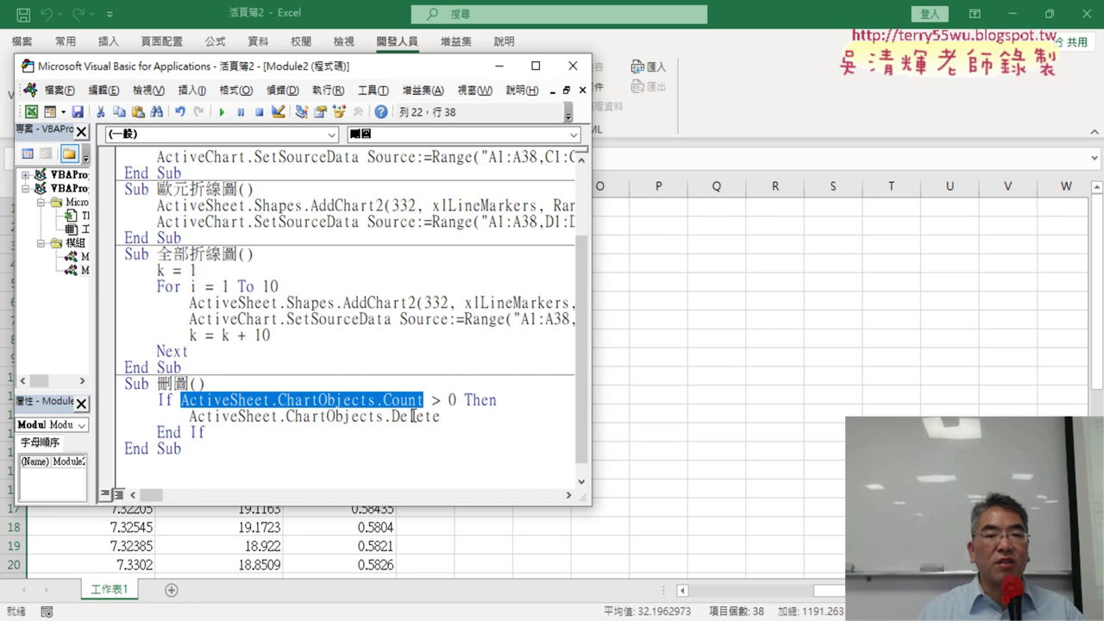
left_click(238, 286)
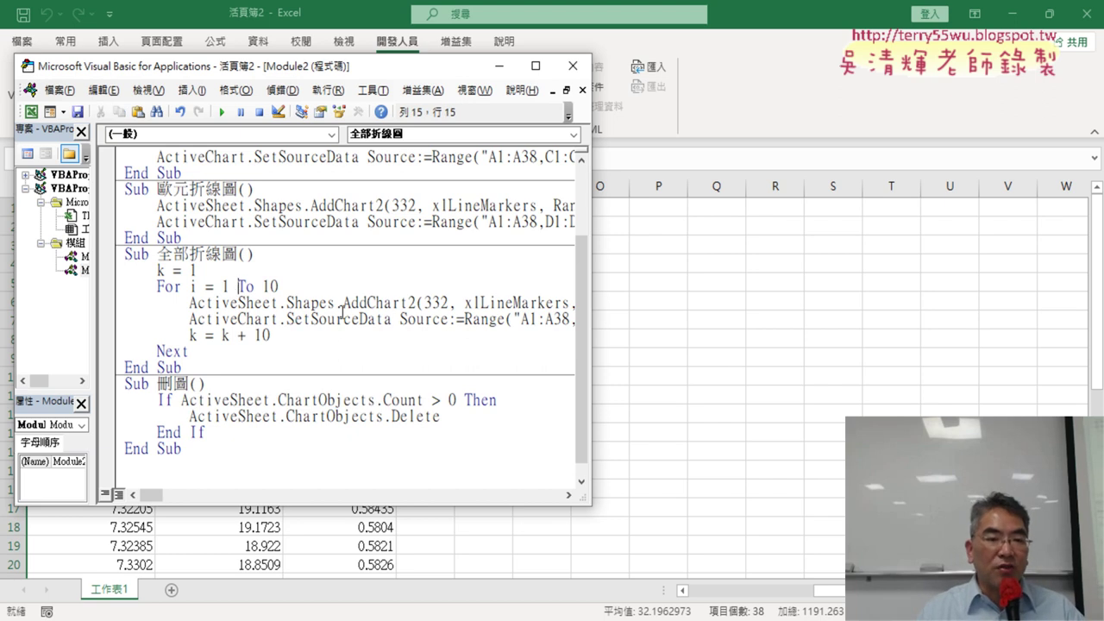
left_click_drag(593, 305, 695, 305)
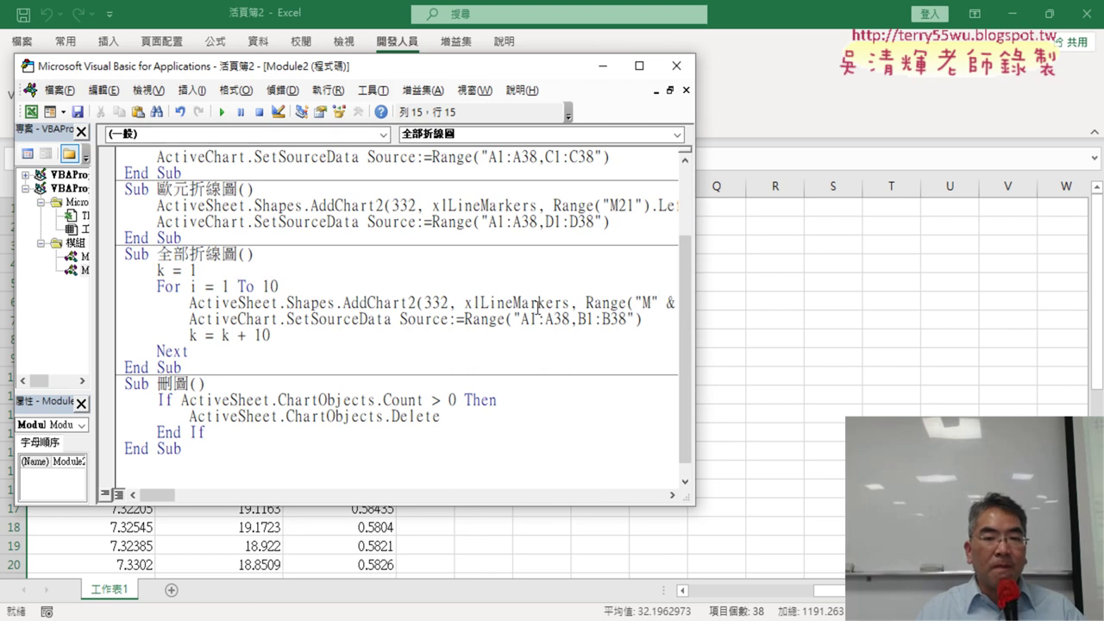
left_click_drag(290, 288, 107, 292)
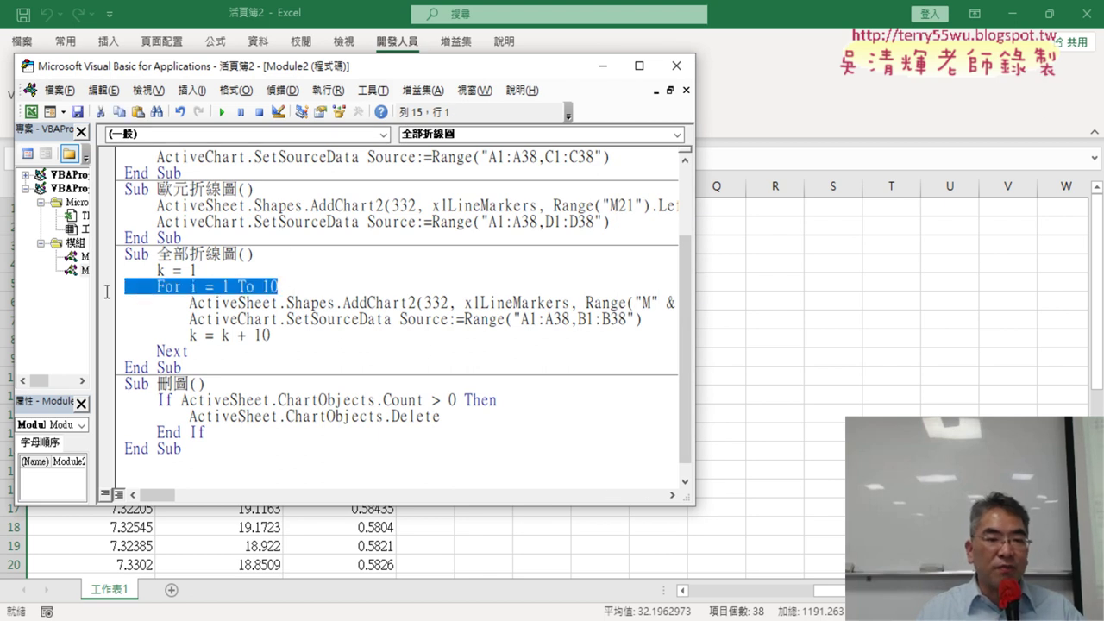
left_click_drag(213, 270, 114, 269)
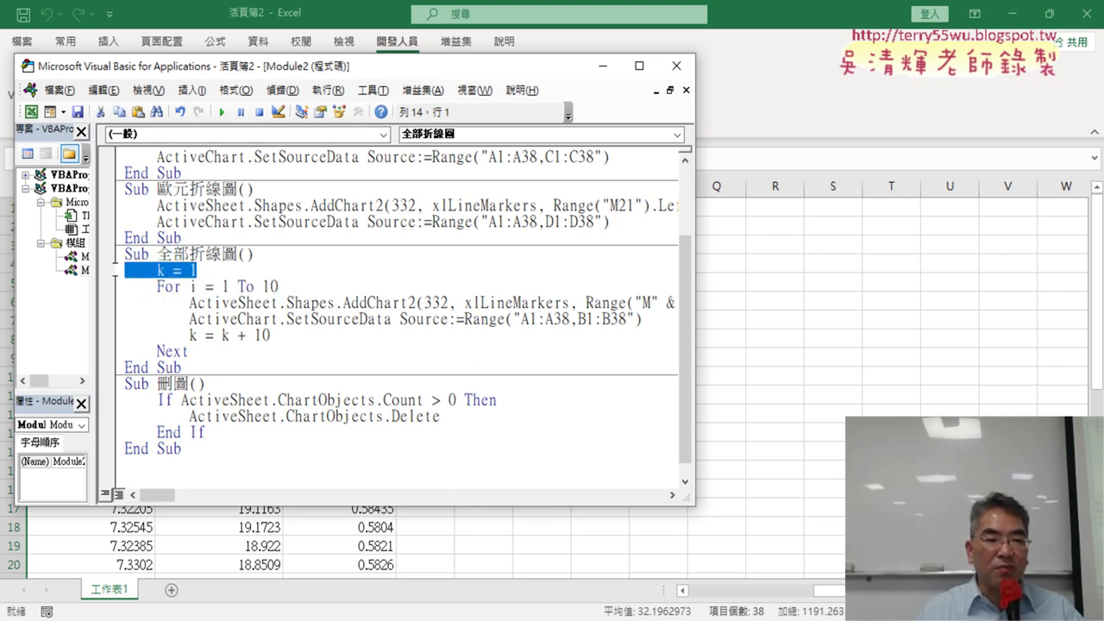
left_click_drag(270, 335, 220, 334)
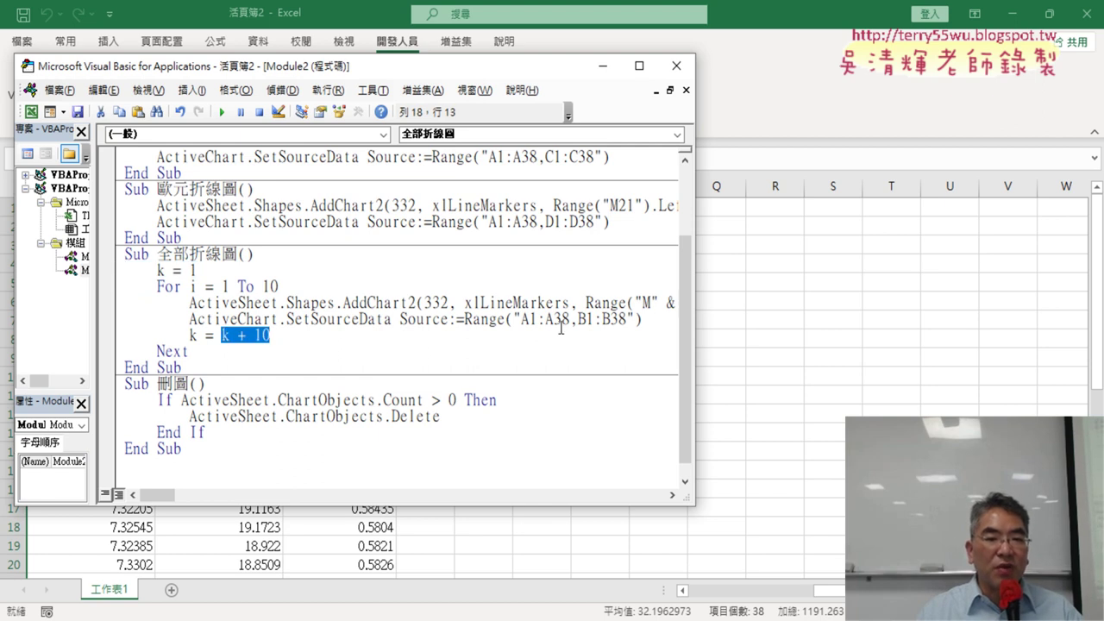
left_click_drag(695, 302, 787, 301)
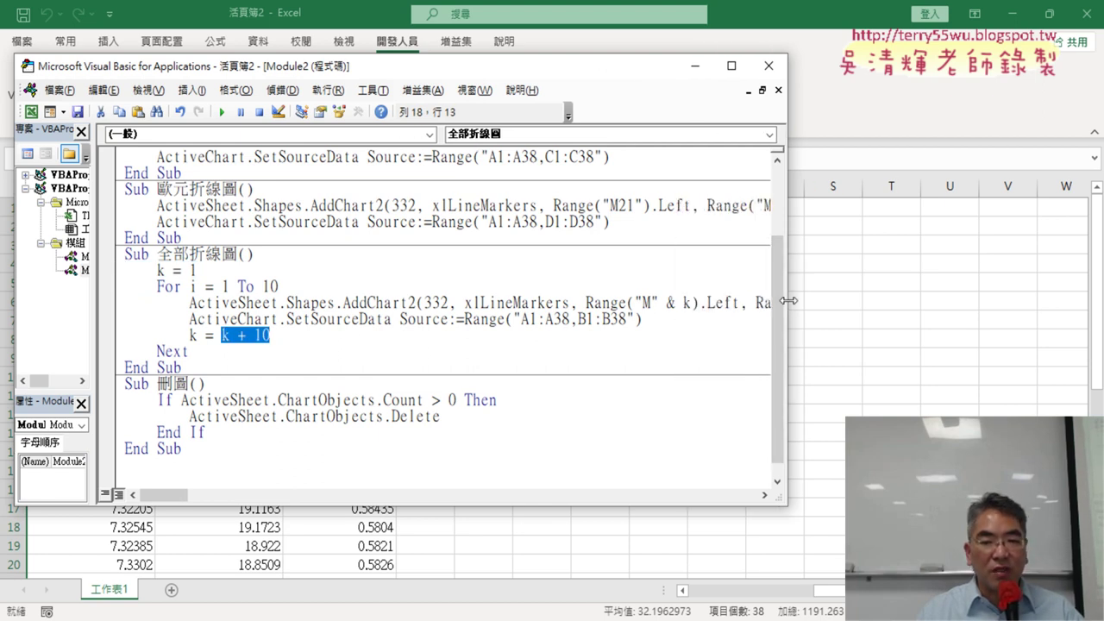
left_click_drag(695, 304, 658, 304)
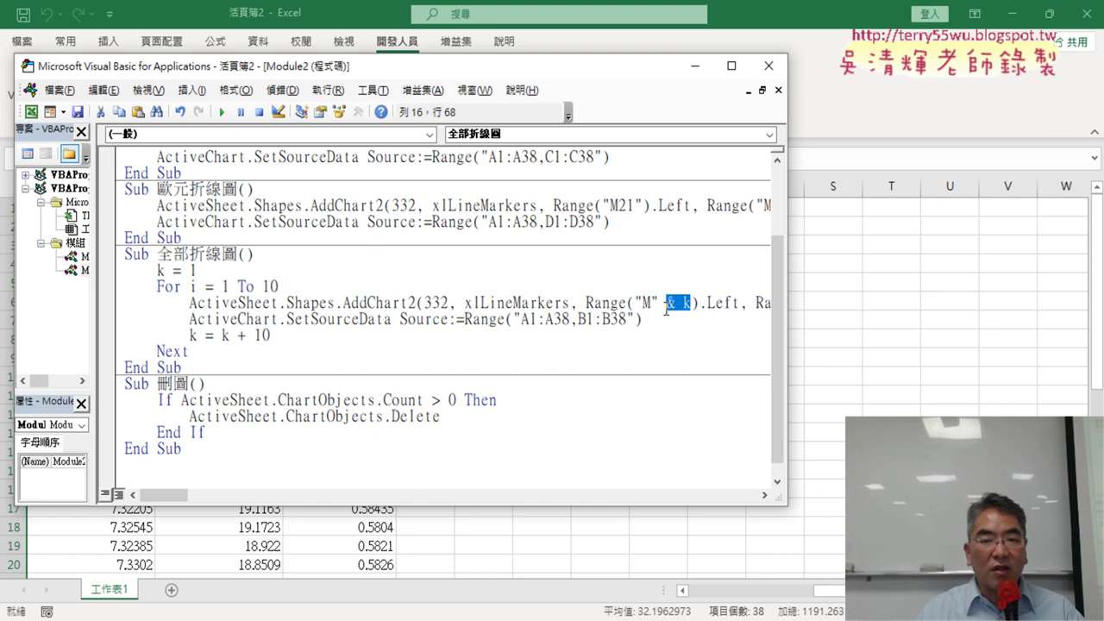
left_click(545, 319)
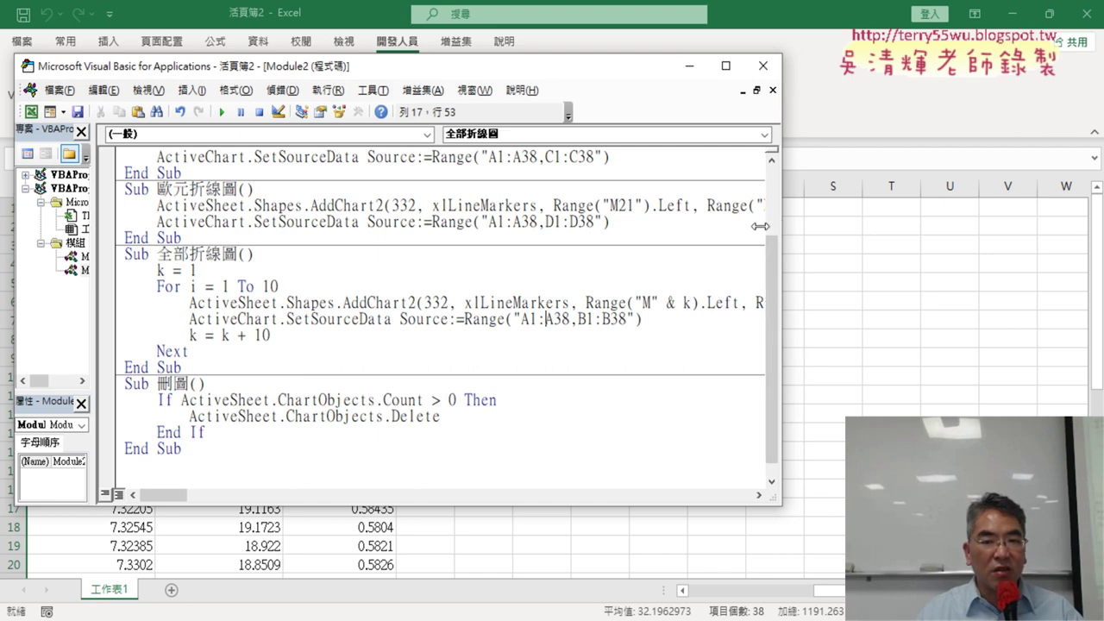
left_click_drag(785, 224, 515, 224)
Run 全部折線圖 and scroll down column M to check the ten 美元/新台幣(匯率) line charts
left_click(222, 130)
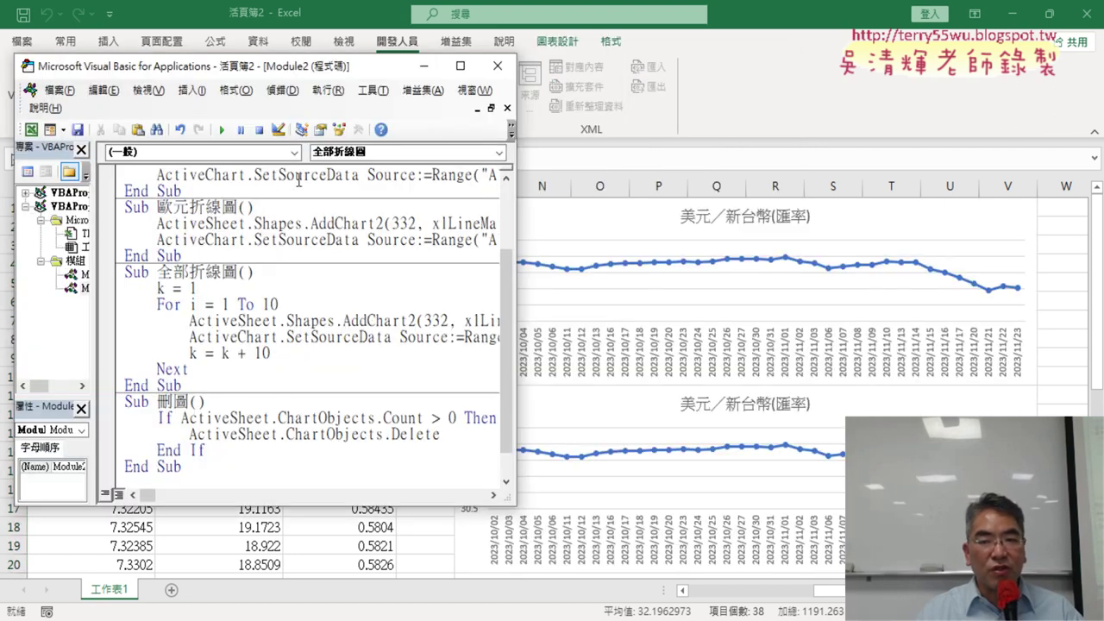
left_click(1077, 276)
scroll(1077, 276, "down", 2)
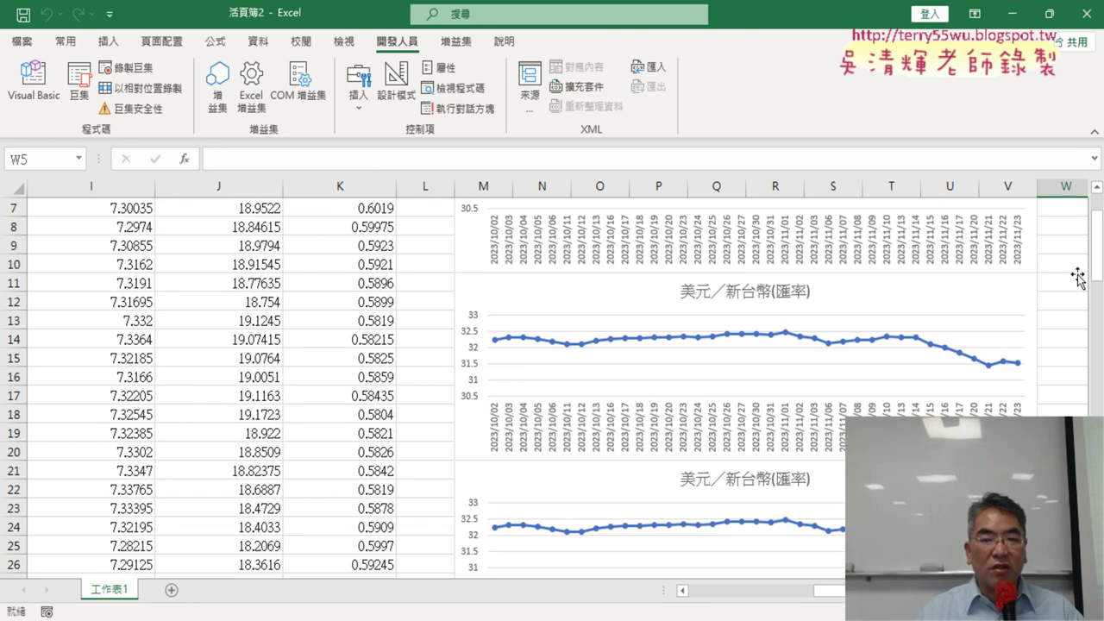
scroll(1077, 275, "down", 4)
scroll(1077, 272, "down", 3)
scroll(1077, 272, "down", 3)
scroll(1077, 272, "down", 4)
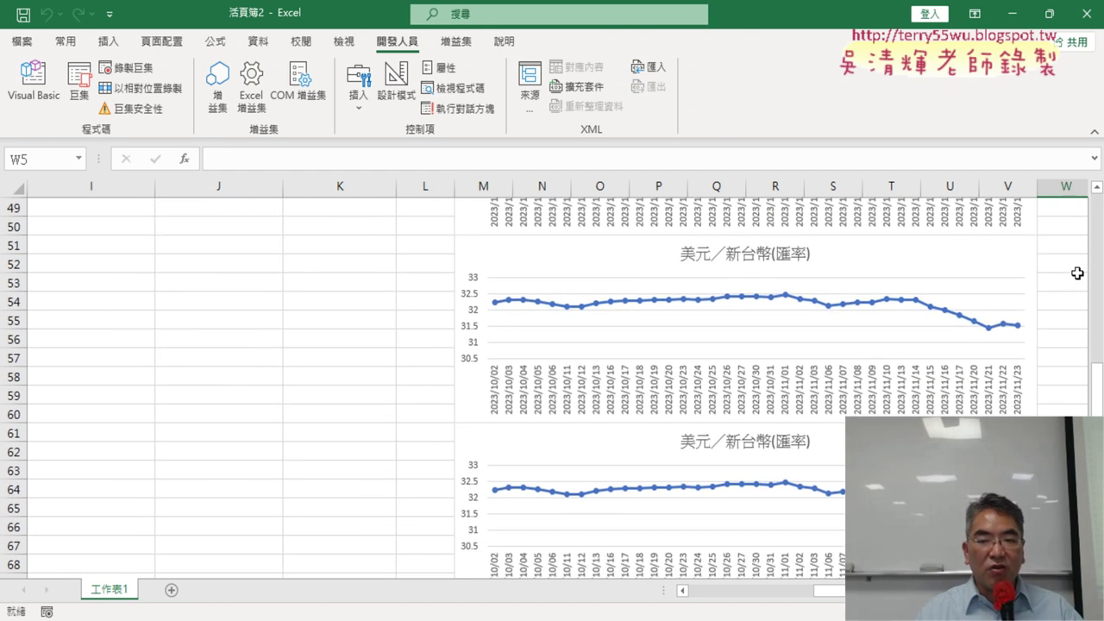
scroll(1076, 272, "down", 3)
scroll(1074, 272, "down", 2)
scroll(1076, 271, "down", 3)
scroll(1076, 272, "down", 2)
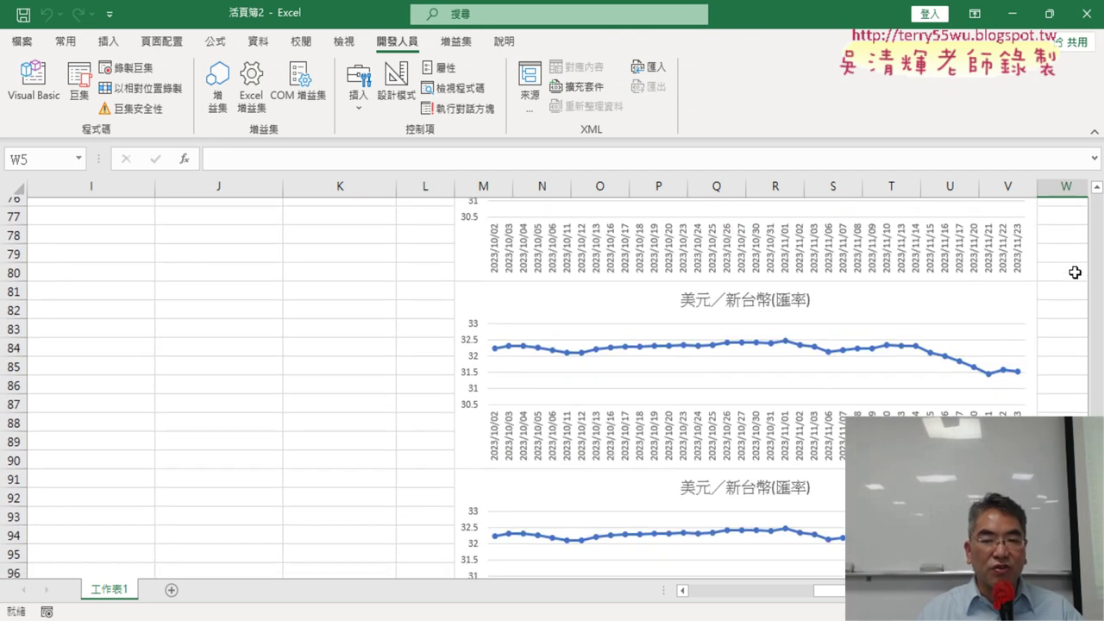
scroll(1076, 270, "down", 4)
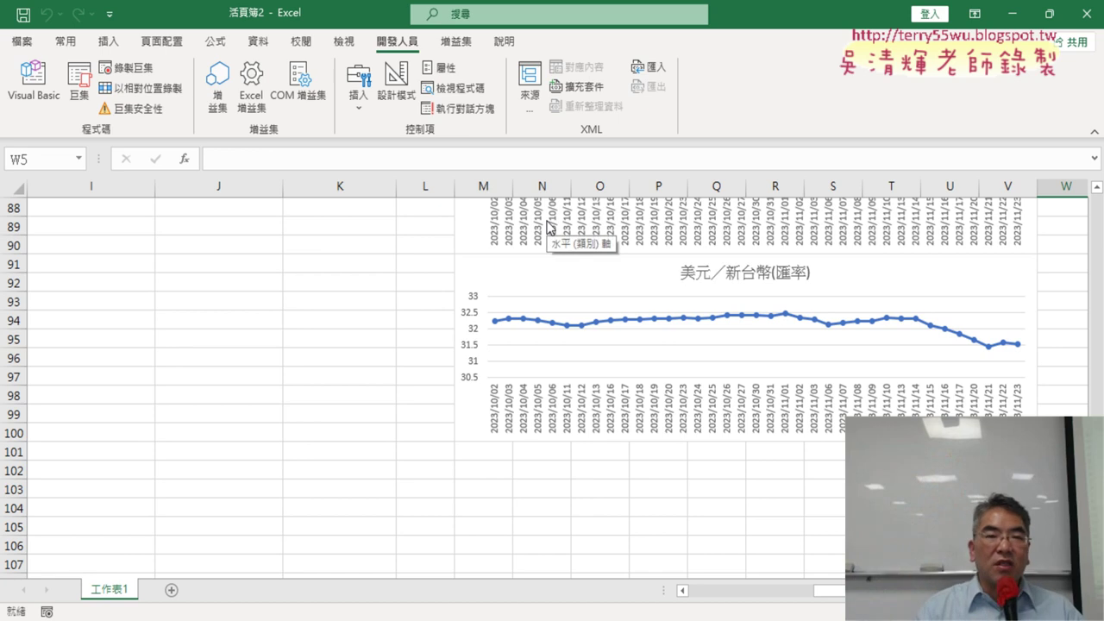
scroll(576, 286, "up", 1)
scroll(575, 286, "up", 8)
scroll(576, 286, "up", 6)
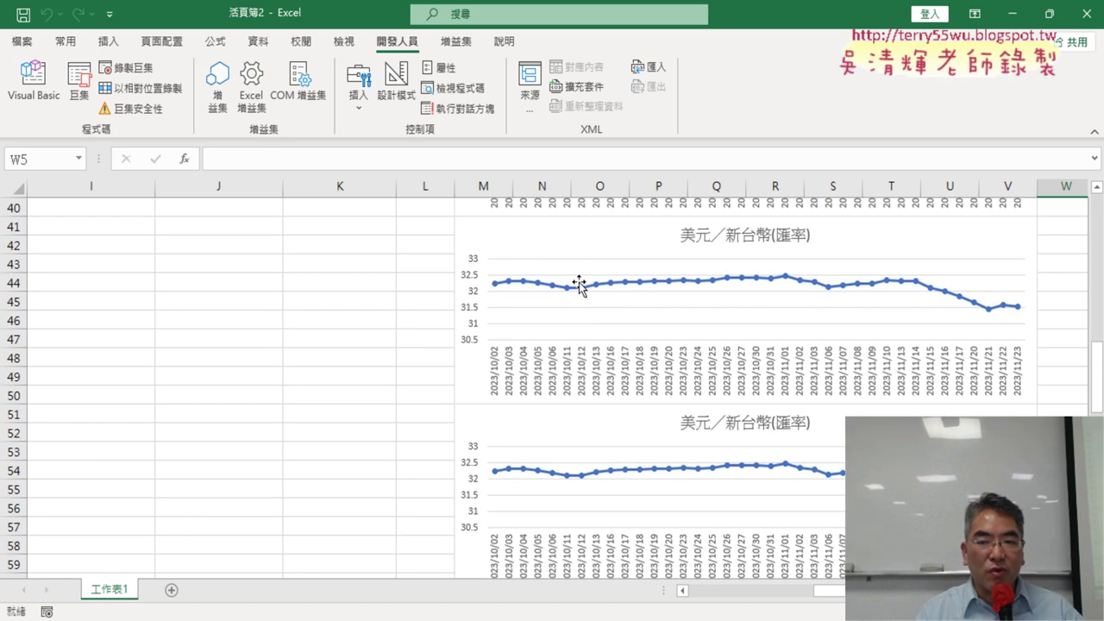
scroll(578, 287, "up", 10)
scroll(582, 289, "up", 4)
scroll(580, 289, "up", 1)
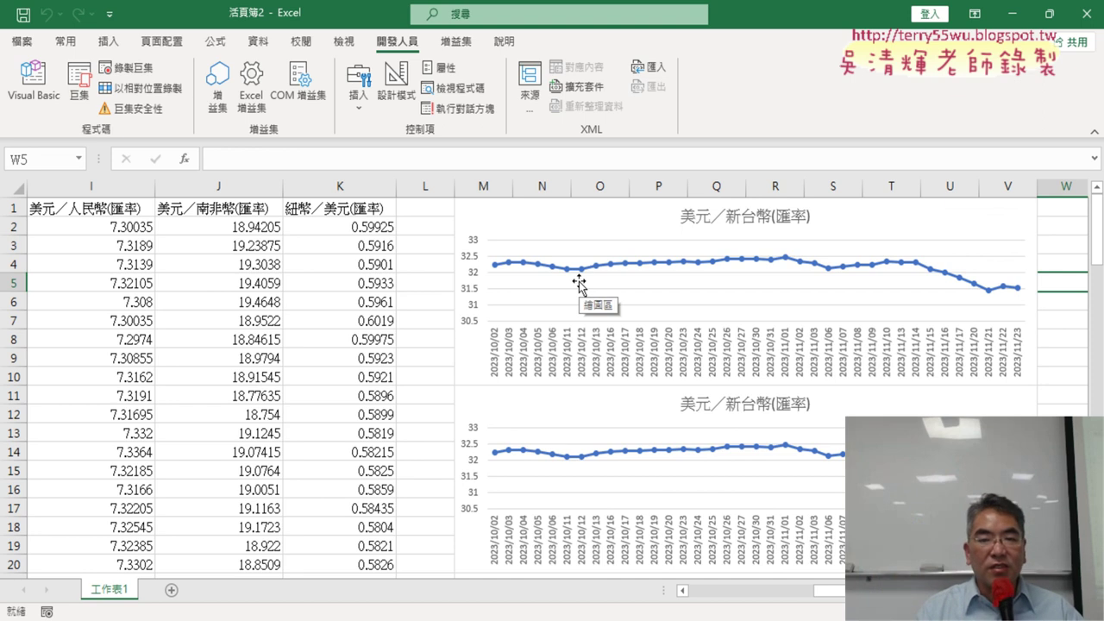
Reopen and widen the VBA editor, retype column letter B in the SetSourceData range, and select the loop's start value
left_click(34, 82)
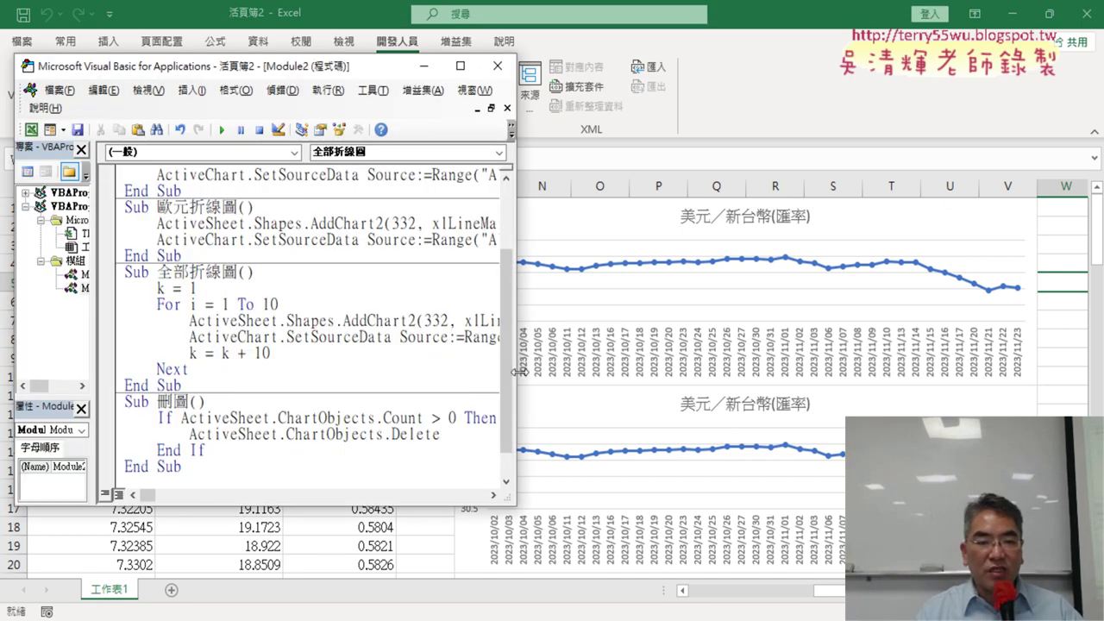
left_click_drag(516, 371, 1060, 353)
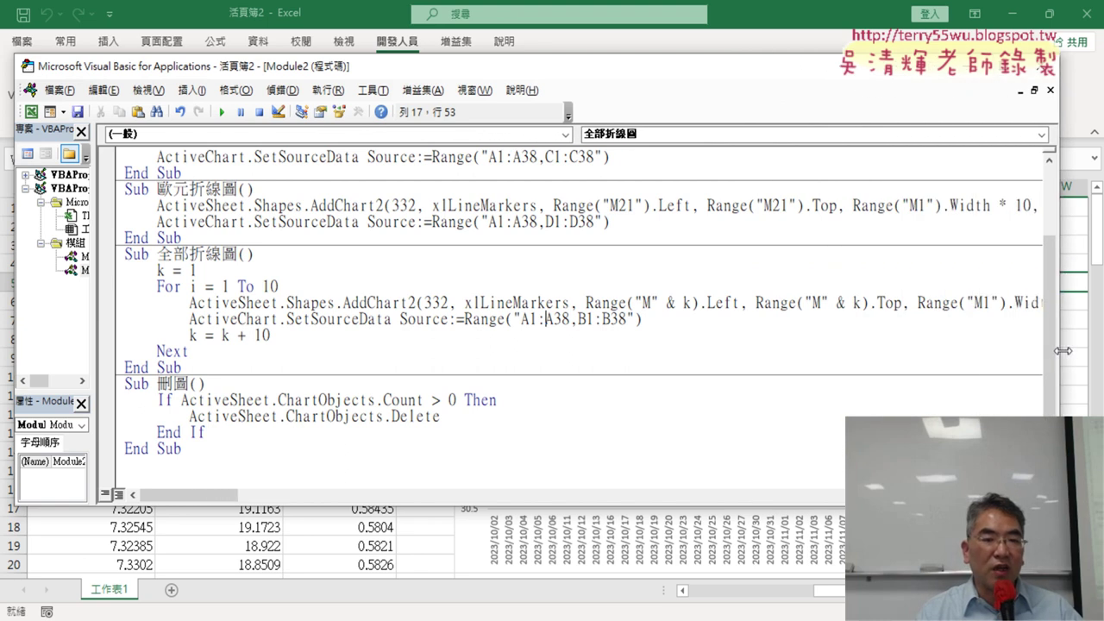
mouse_move(587, 320)
left_mouse_down()
mouse_move(577, 321)
mouse_move(604, 321)
left_mouse_up()
type("B")
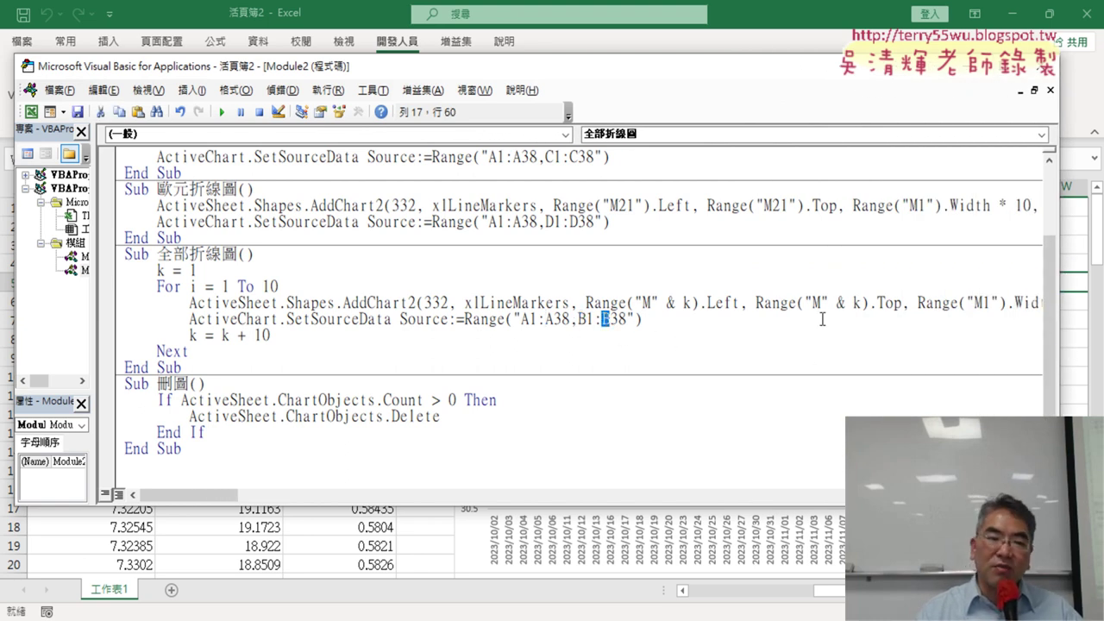
double_click(225, 287)
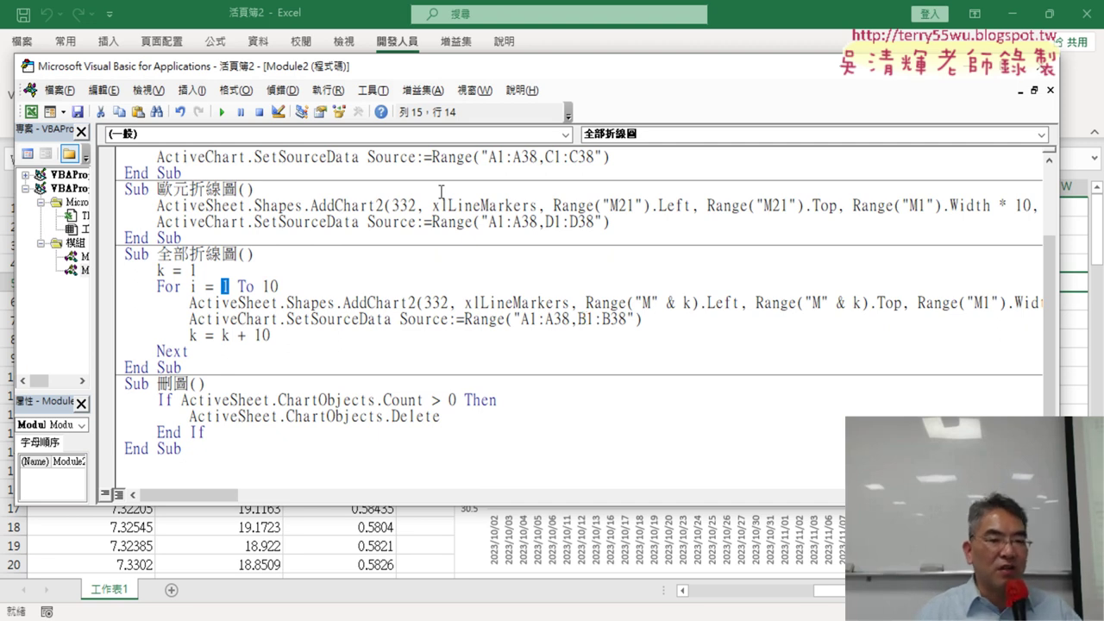
Add an indented mid("BCDEFGHIJK",i,1) line as the loop's first statement
left_click(283, 286)
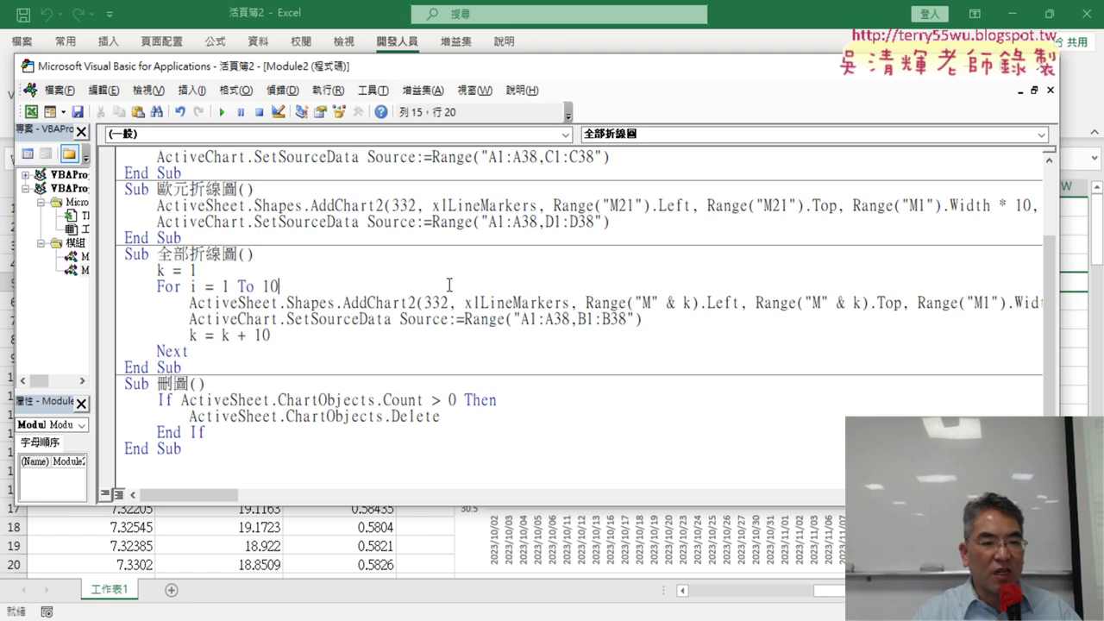
key("Return")
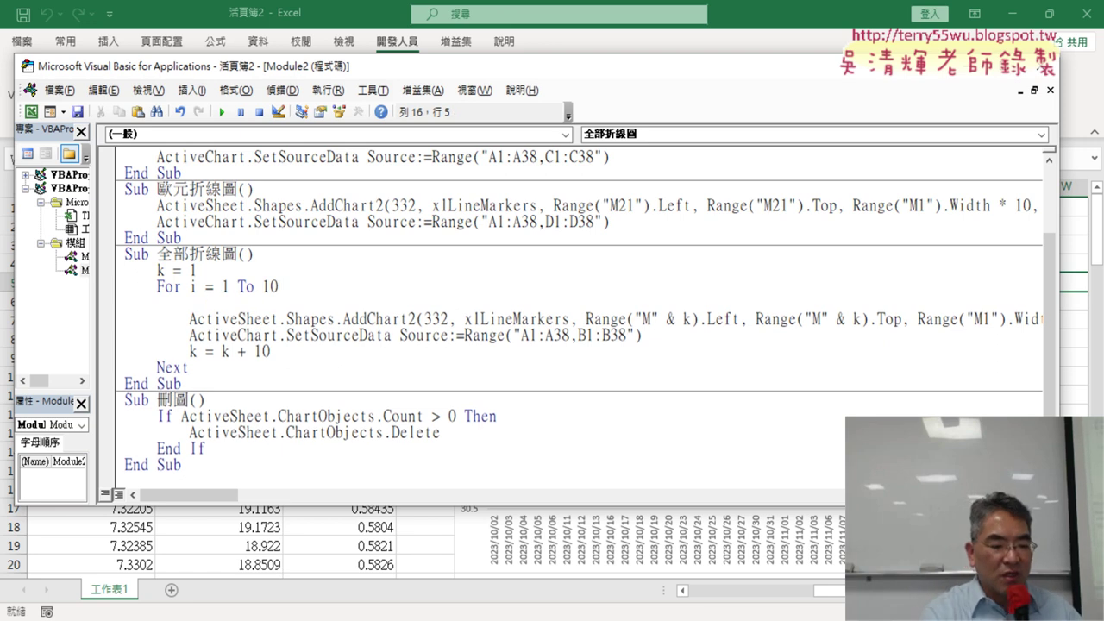
key("Tab")
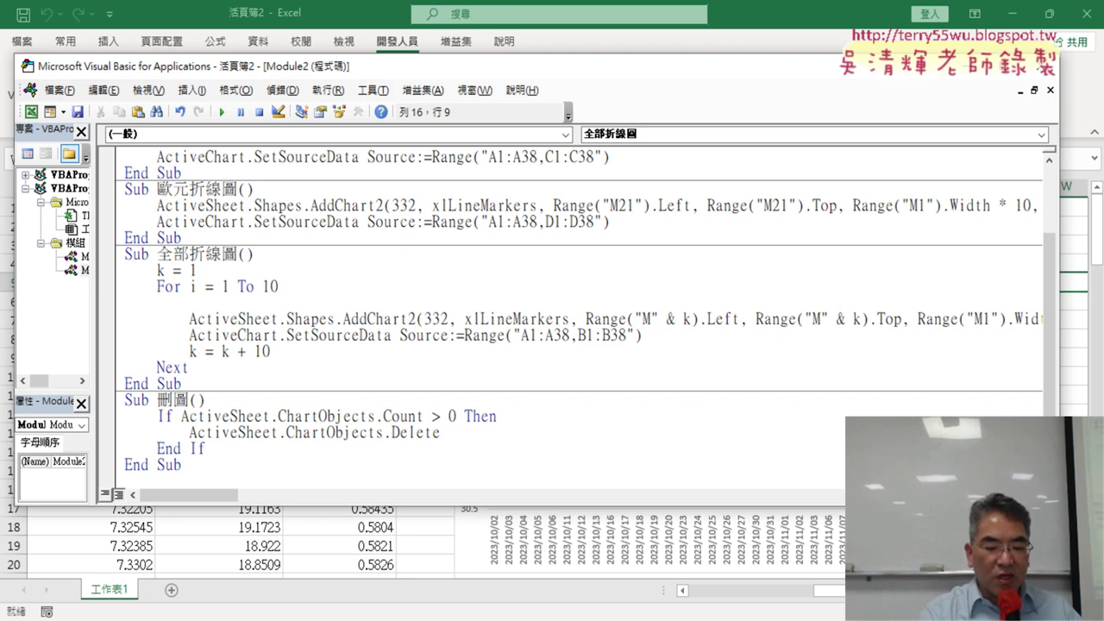
type("mid")
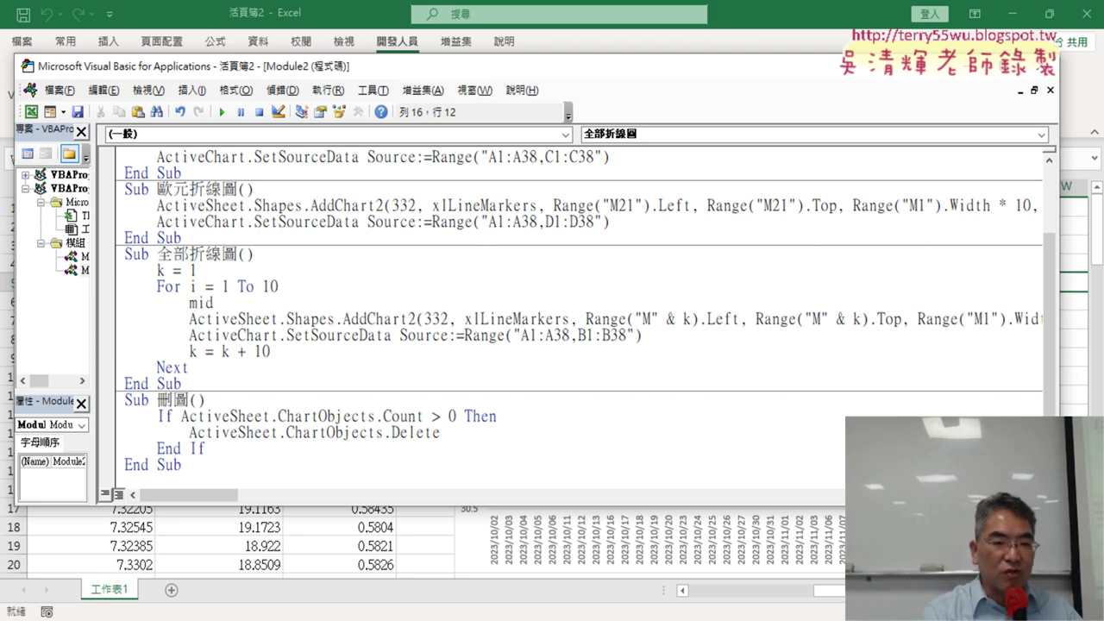
type("(")
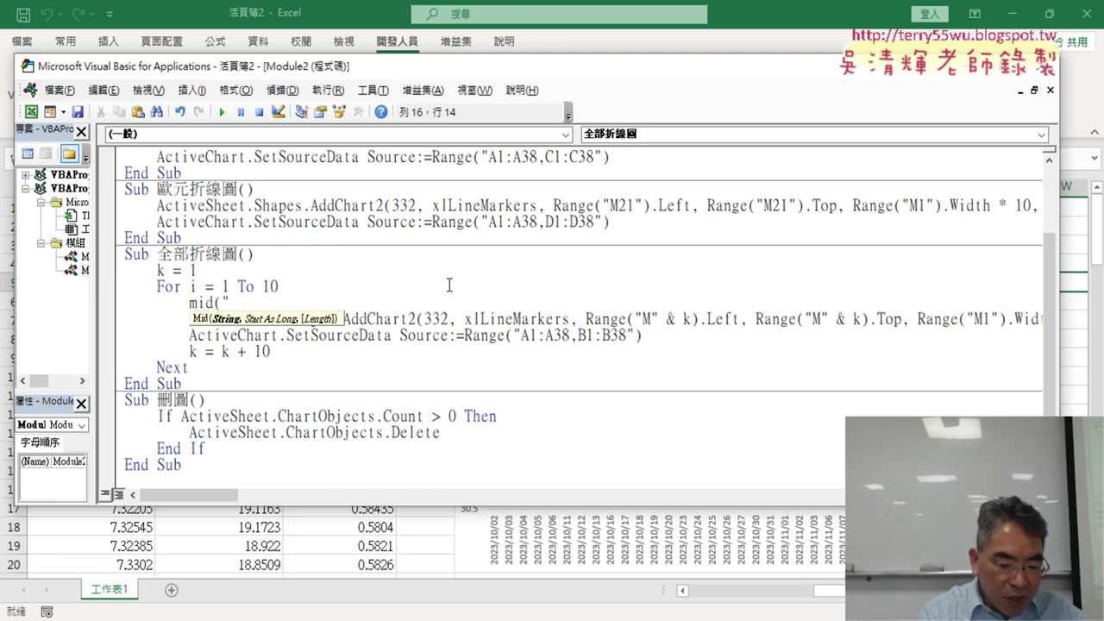
type("BCDEF")
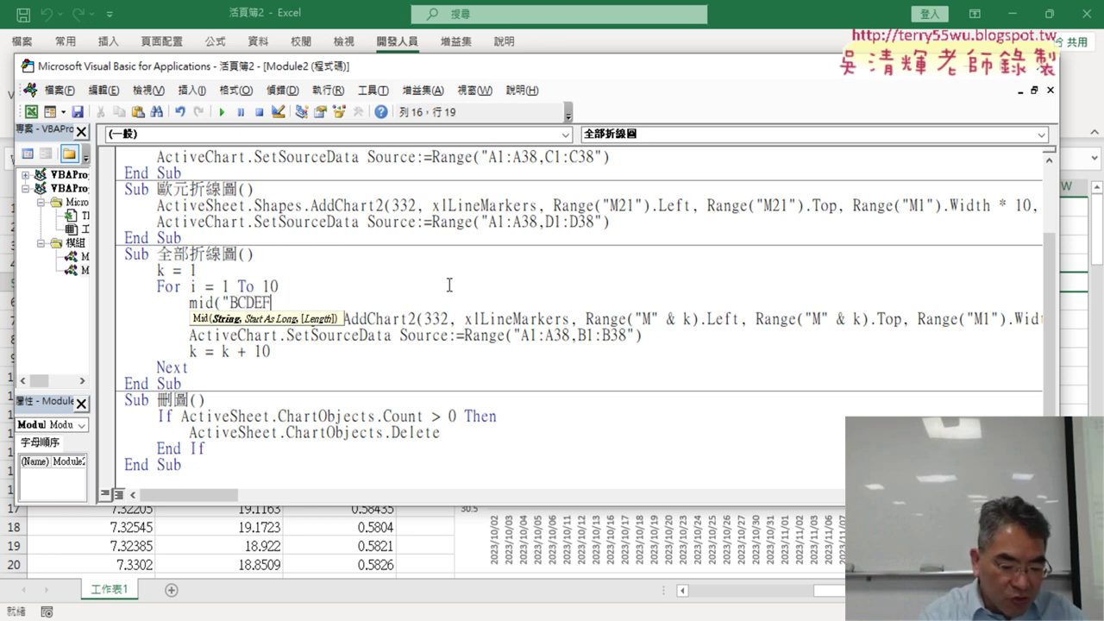
type("GHIJK")
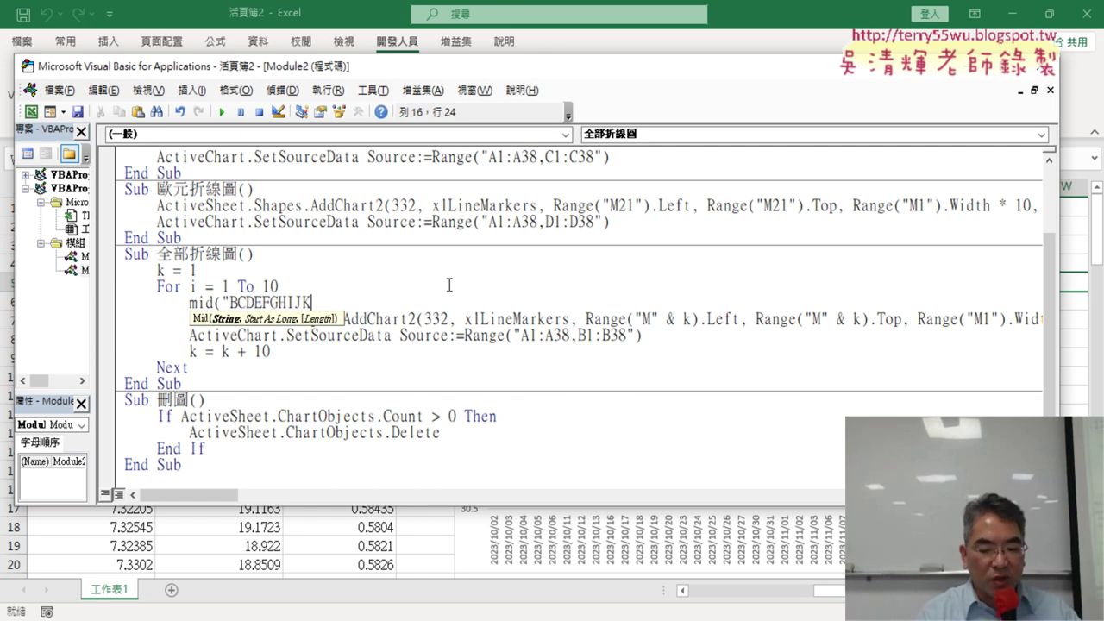
type("\"")
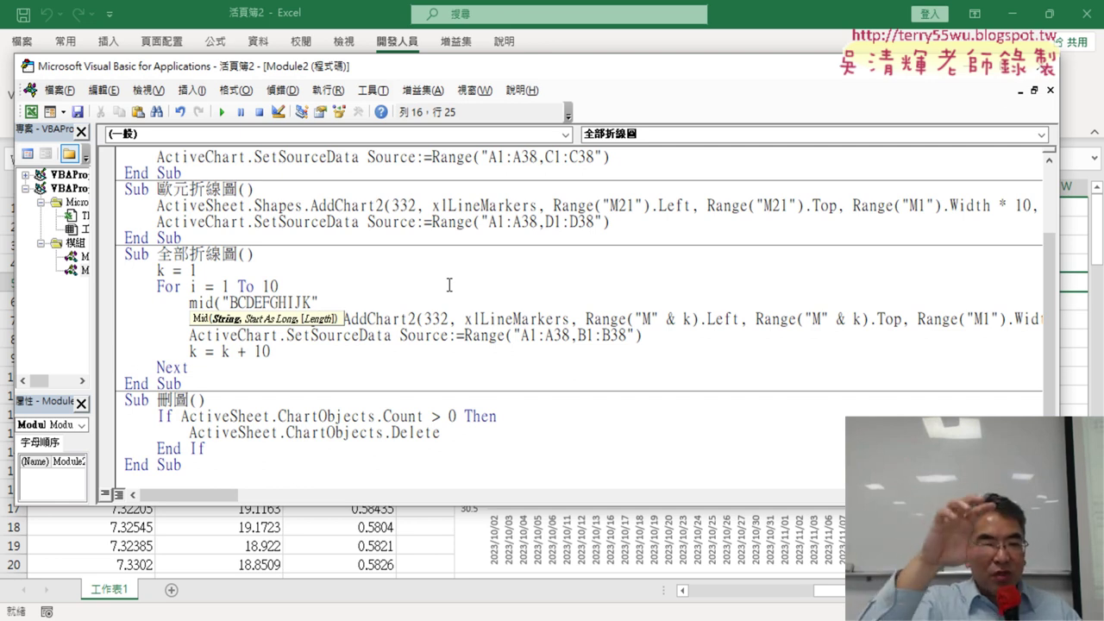
left_click_drag(222, 296, 319, 299)
left_click(322, 301)
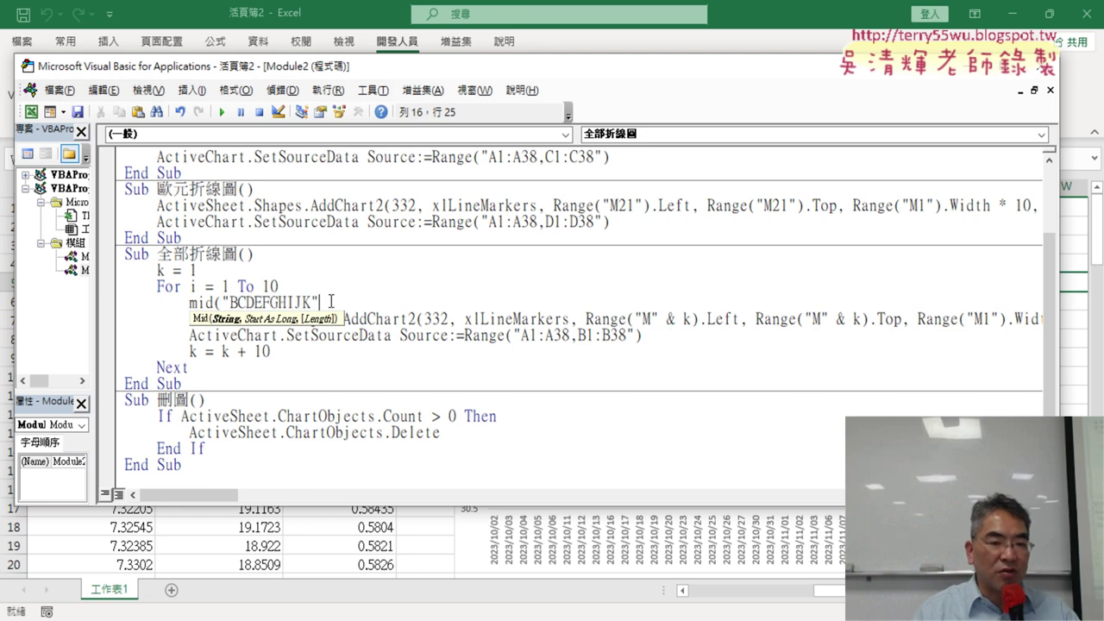
type(",")
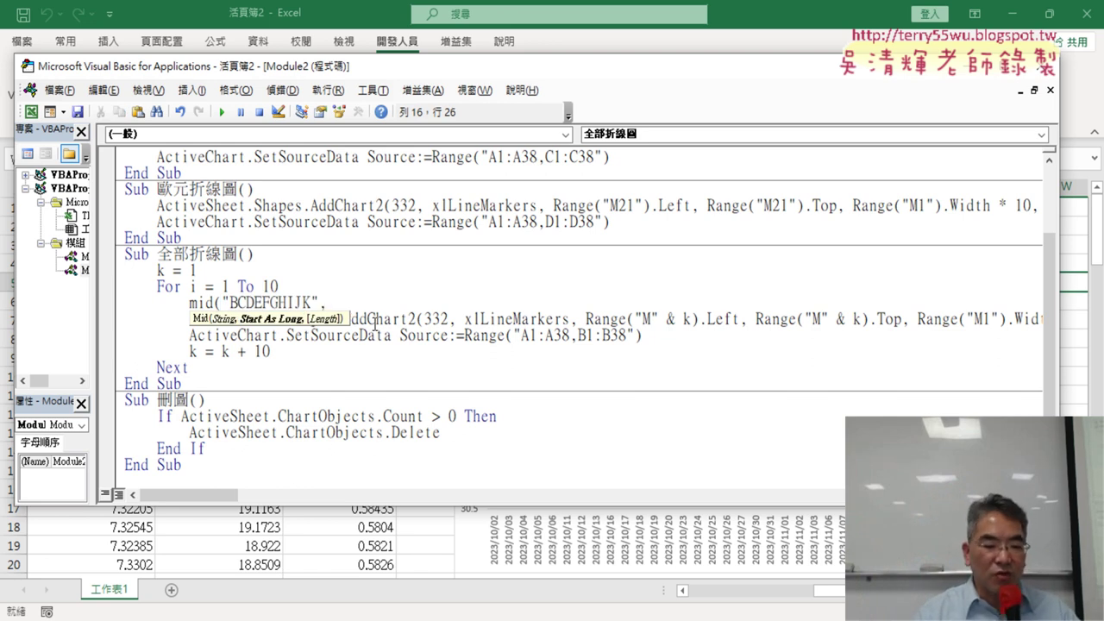
type("i")
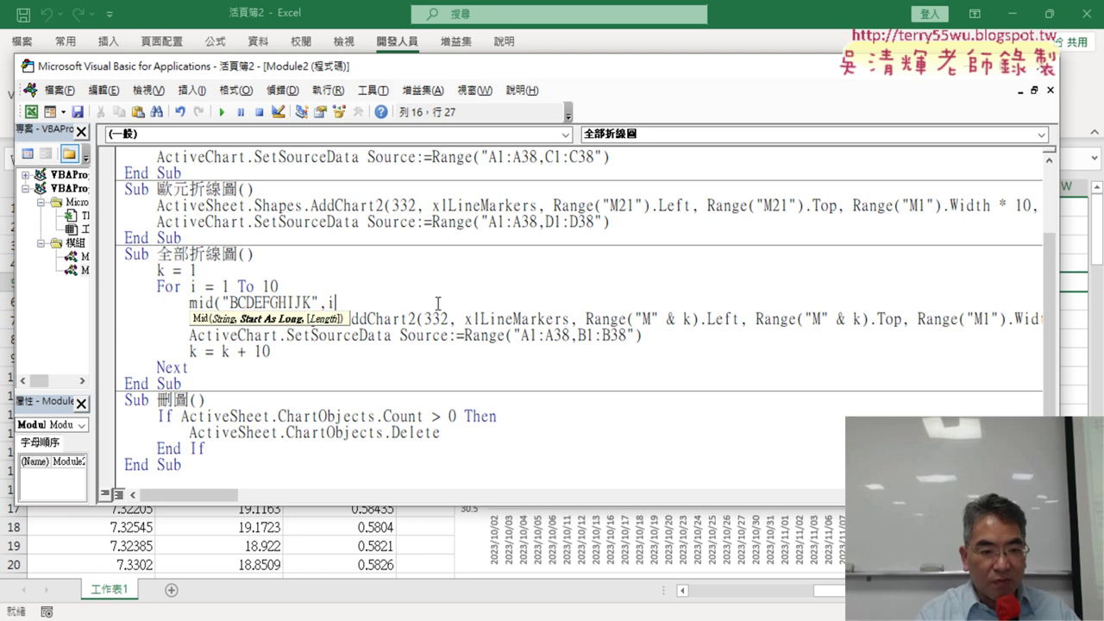
type(",")
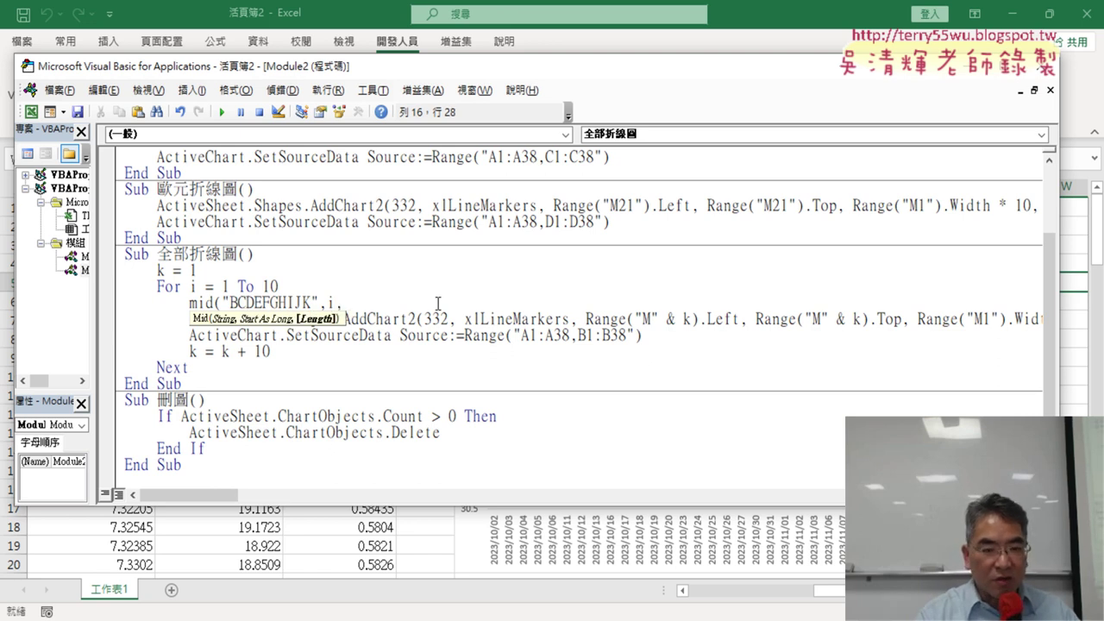
type("1)")
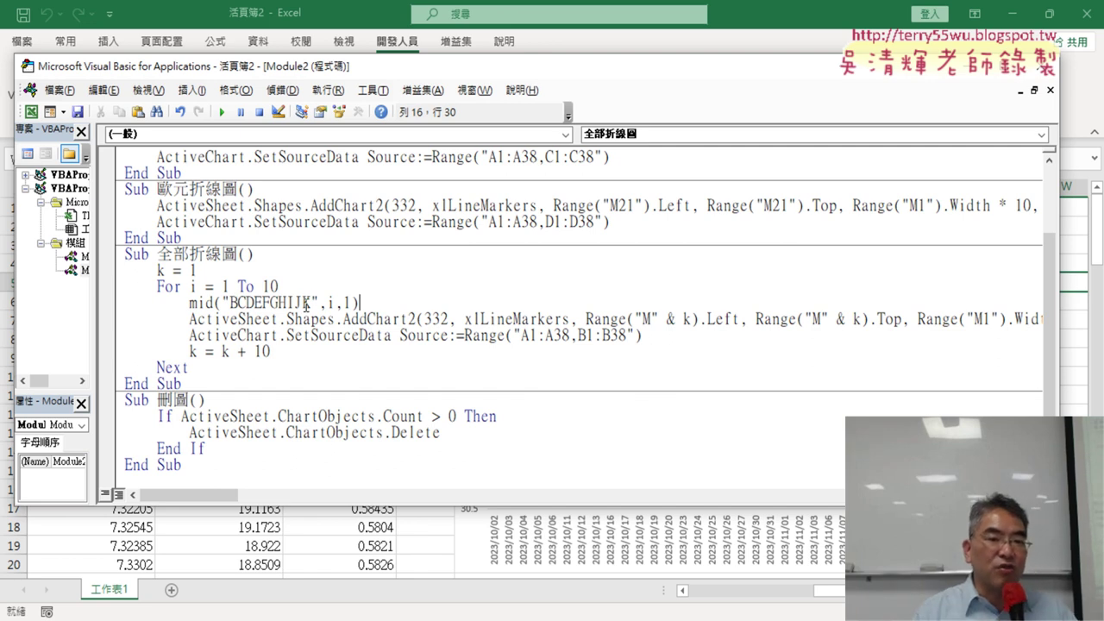
Add col = before Mid so the line reads col = Mid("BCDEFGHIJK", i, 1)
left_click(190, 302)
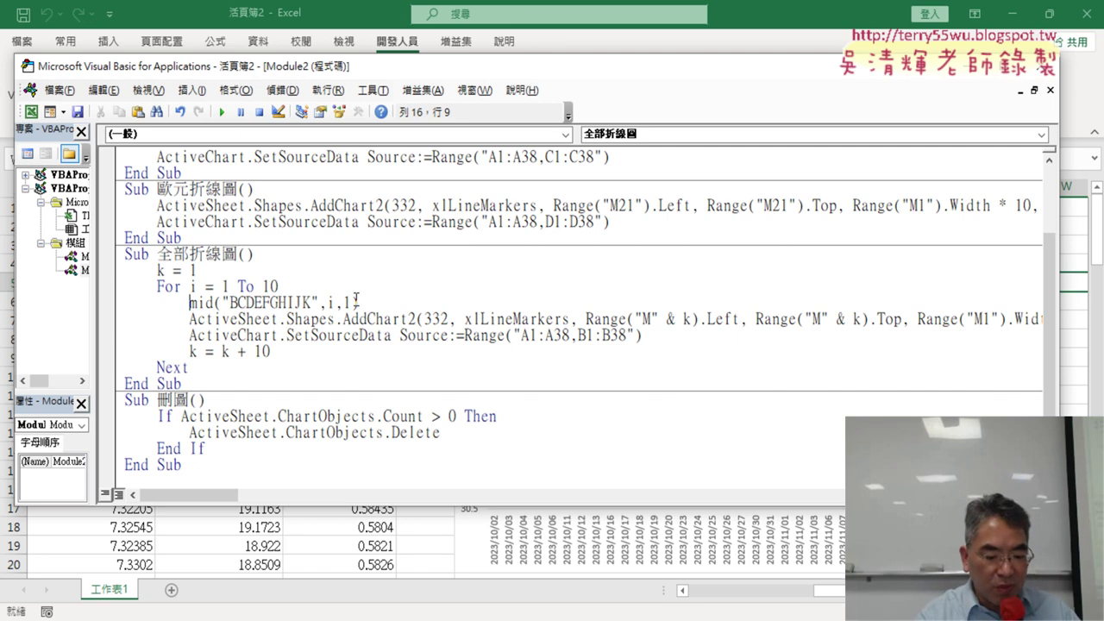
type("c")
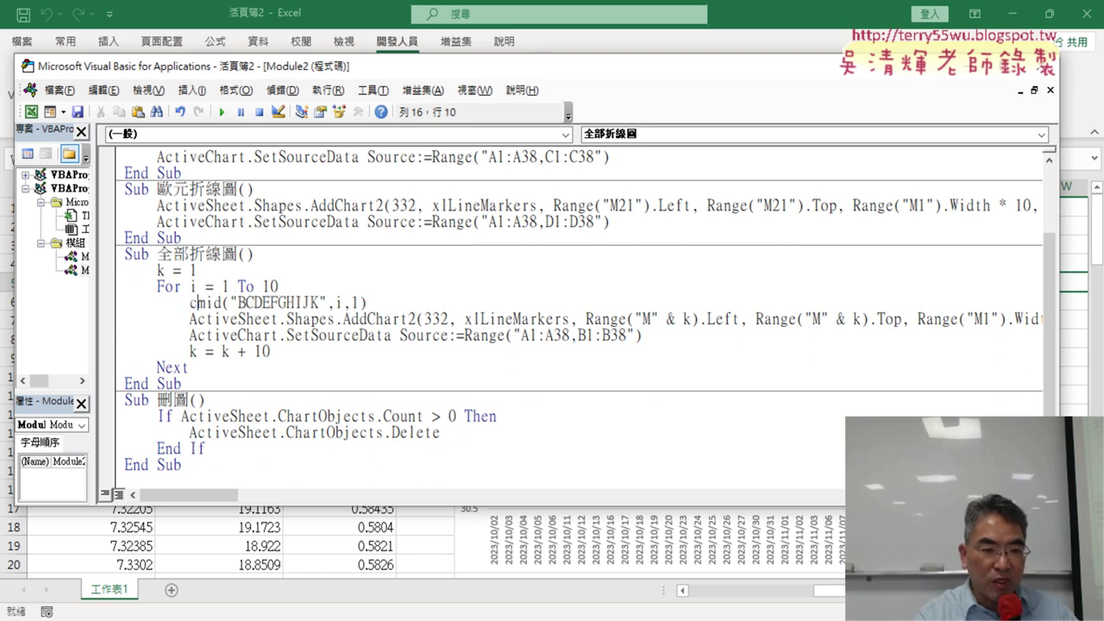
type("ol")
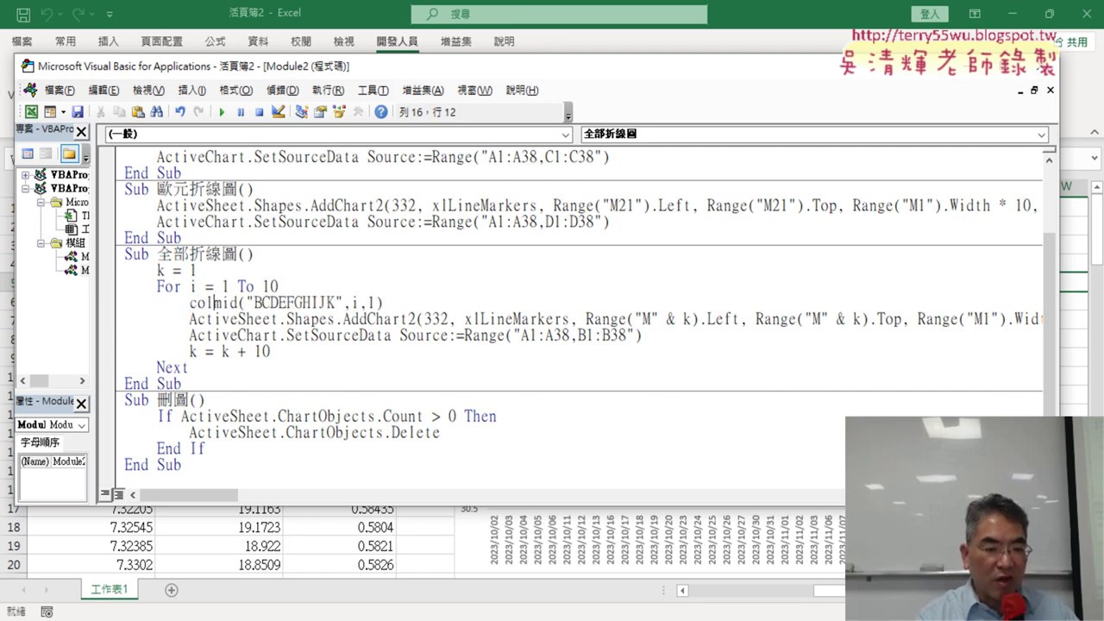
type("=")
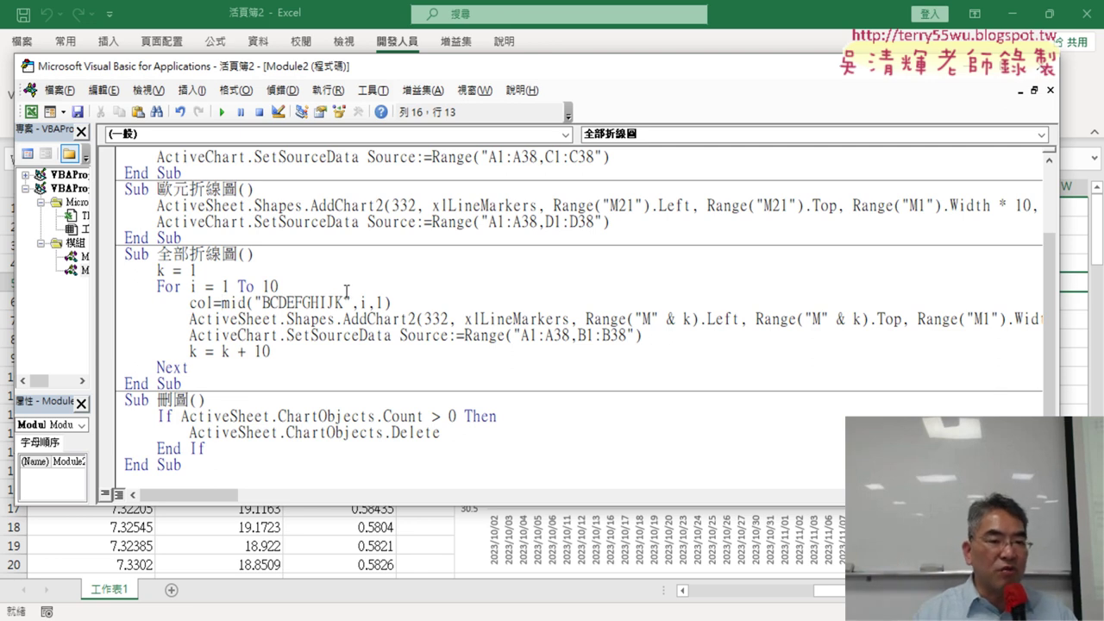
left_click(318, 334)
Highlight the letter B and the variable col, then select the B in source range A1:A38,B1:B38
left_click_drag(286, 301, 278, 303)
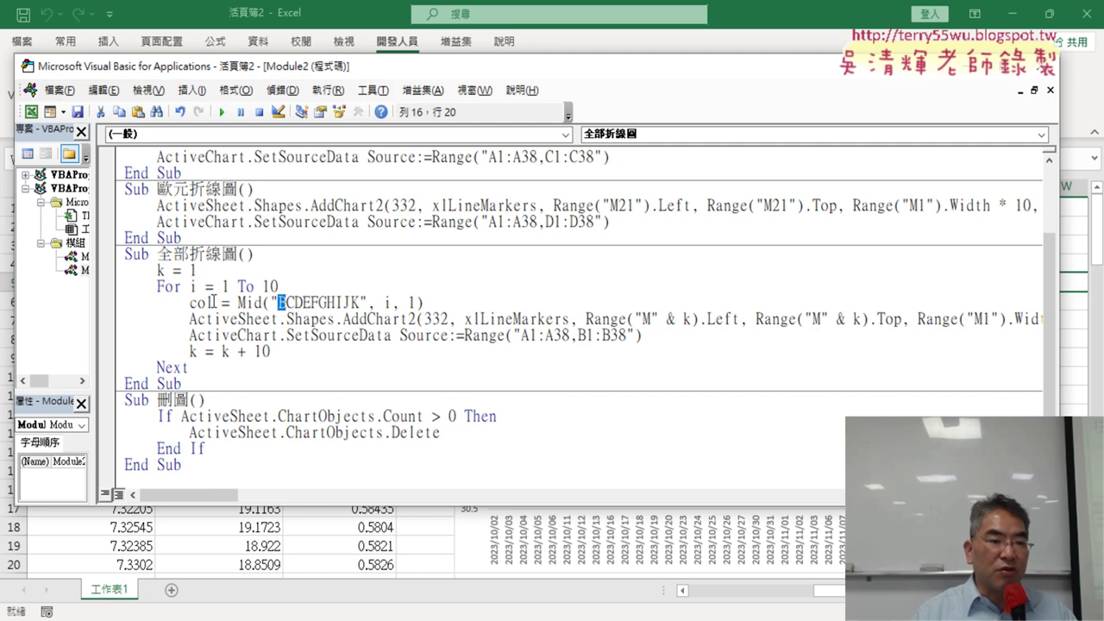
left_click_drag(213, 302, 189, 304)
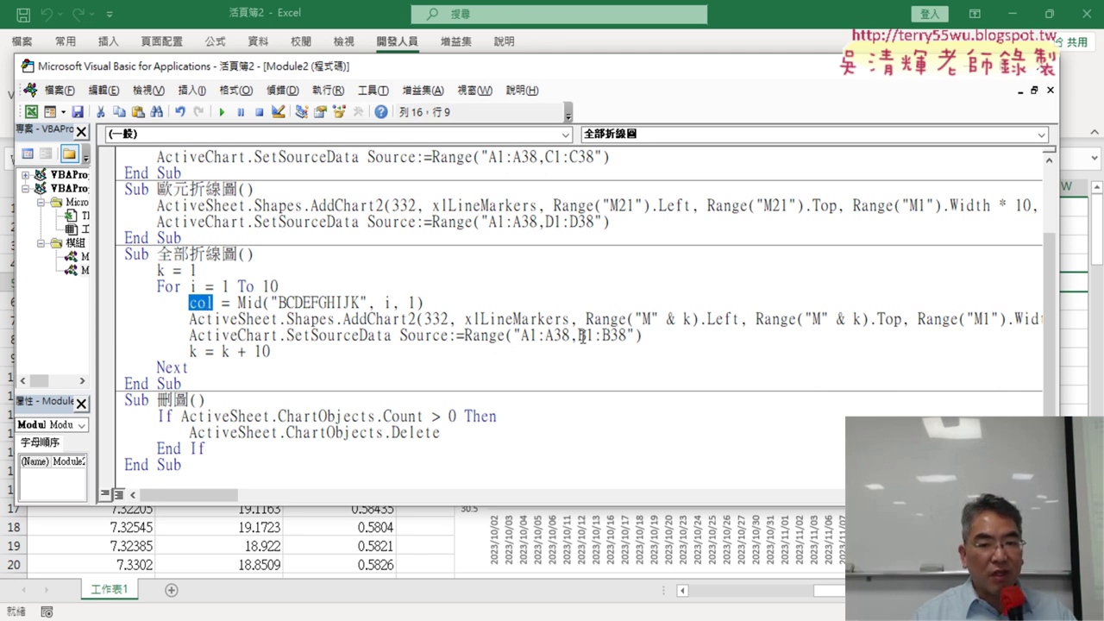
mouse_move(578, 335)
left_mouse_down()
mouse_move(610, 336)
mouse_move(577, 335)
left_mouse_up()
type("B")
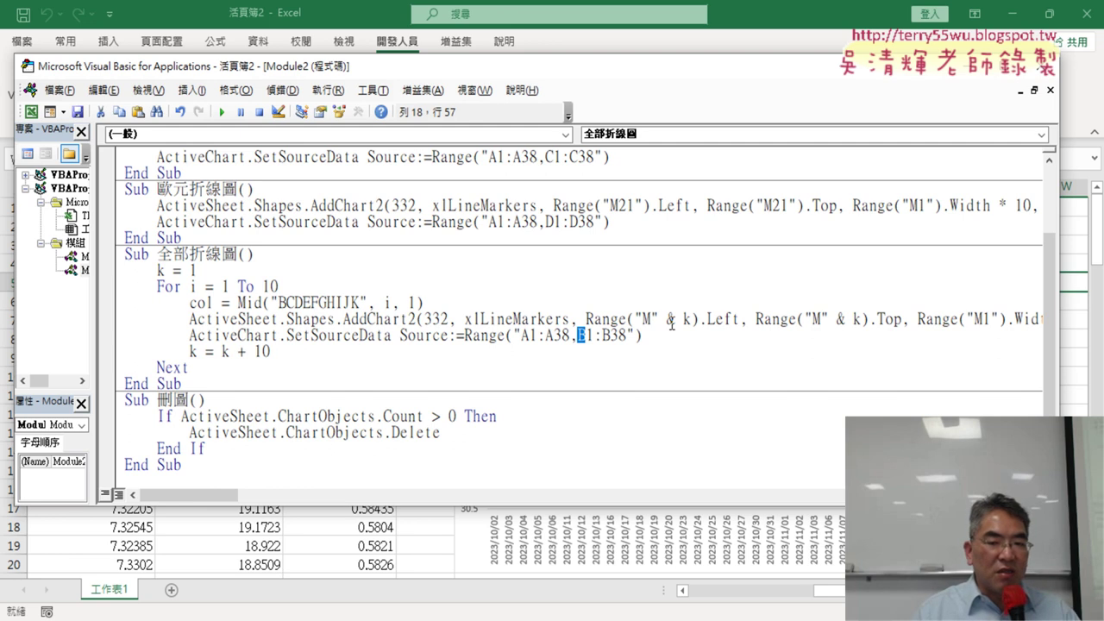
left_click_drag(520, 335, 627, 335)
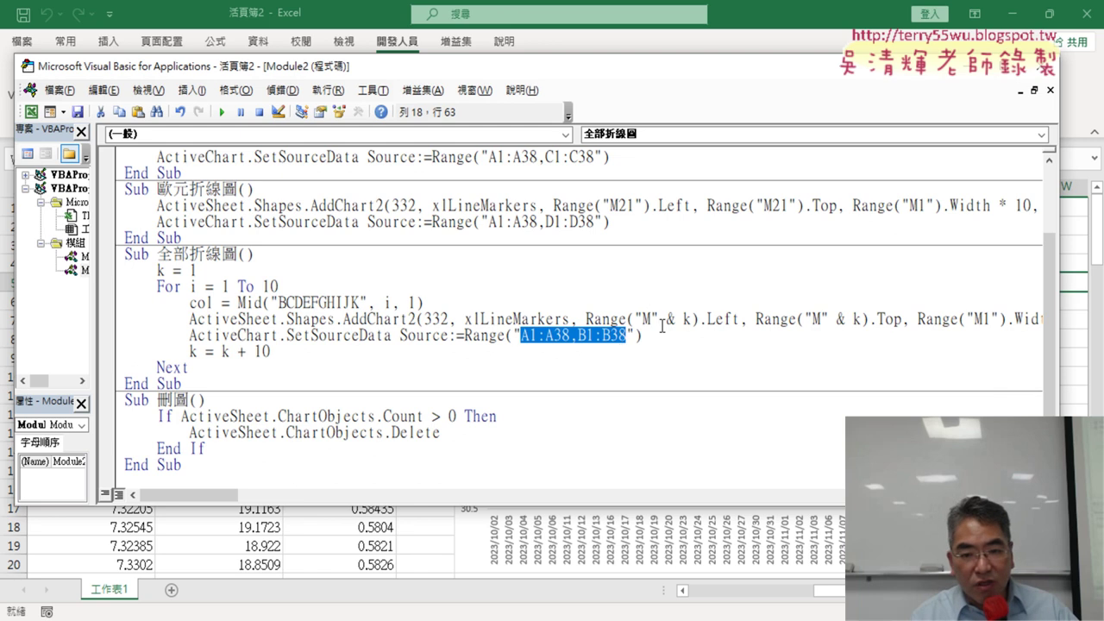
Replace the first B in B1:B38 with " & col & " in the source range
left_click(660, 320)
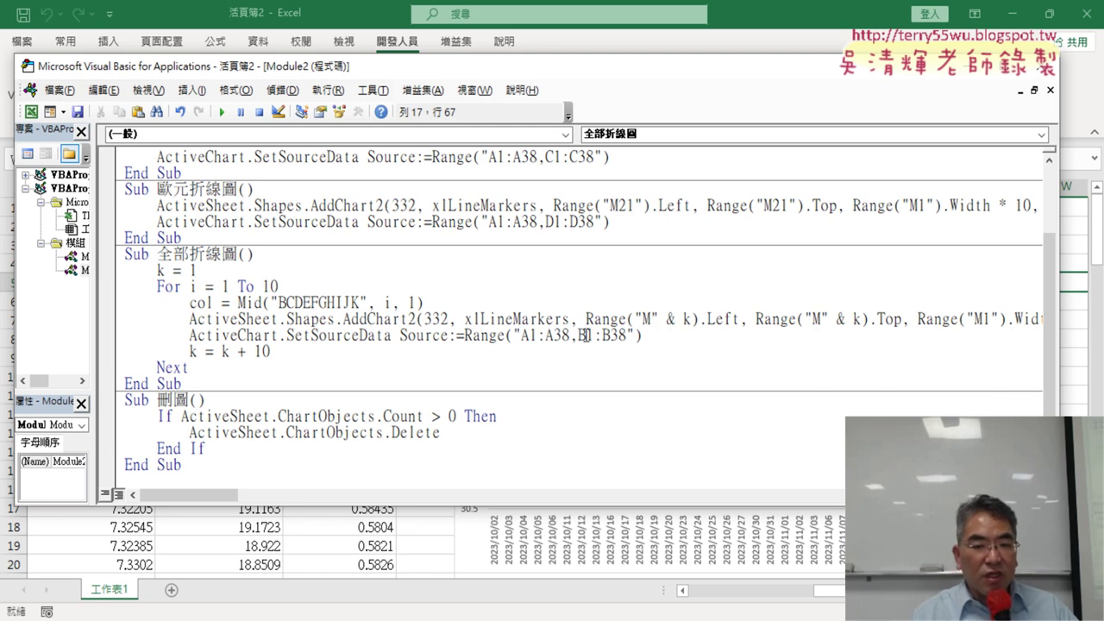
left_click_drag(588, 334, 577, 335)
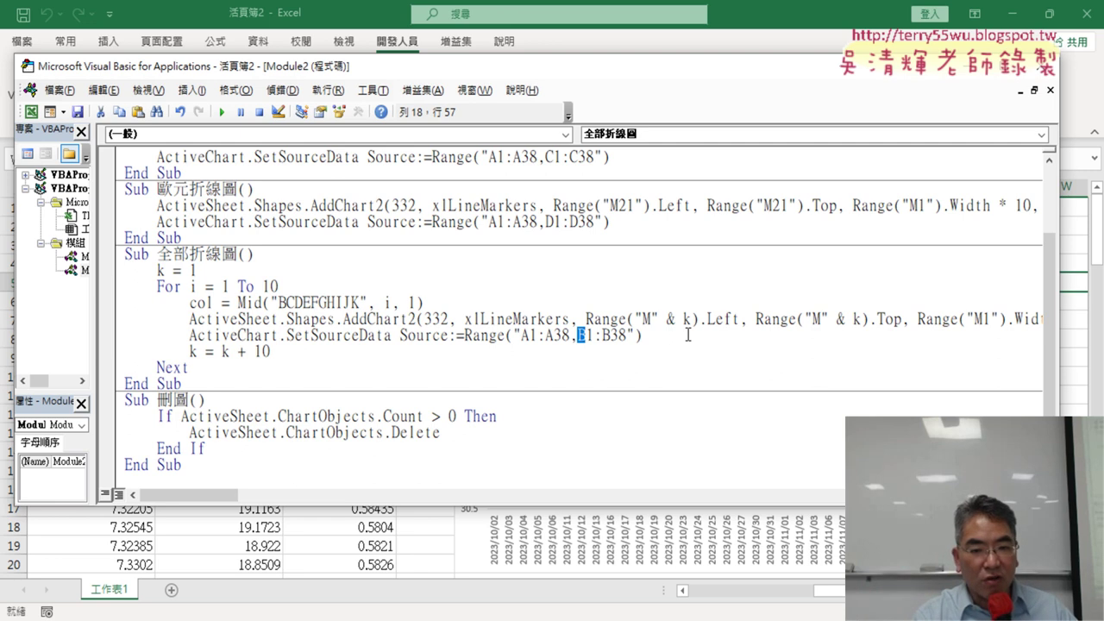
type("\"\"")
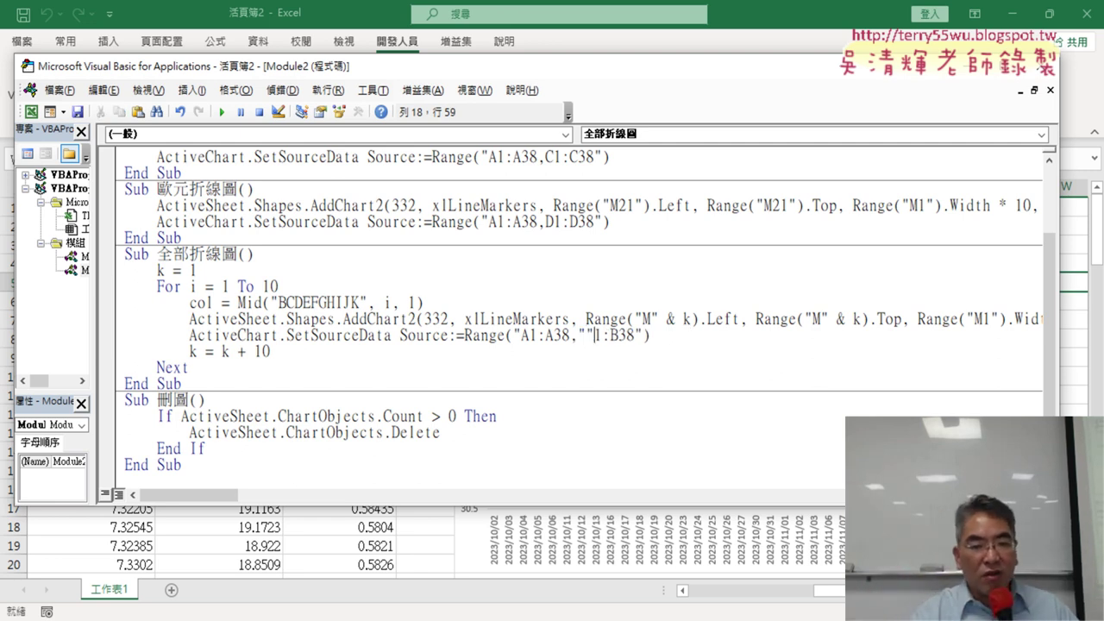
left_click(586, 334)
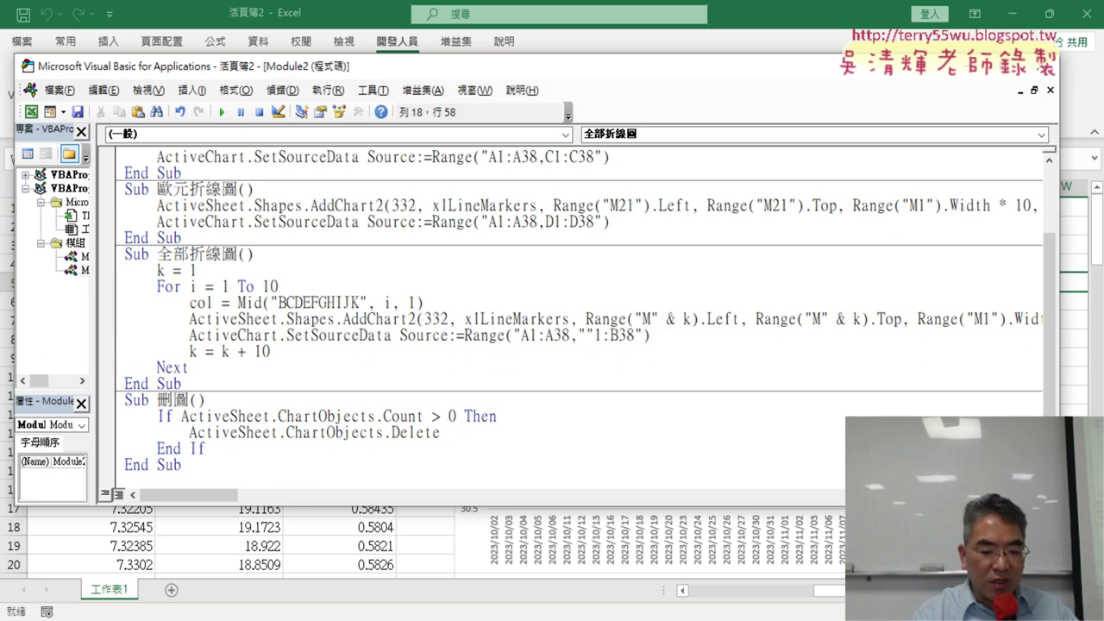
type("&&")
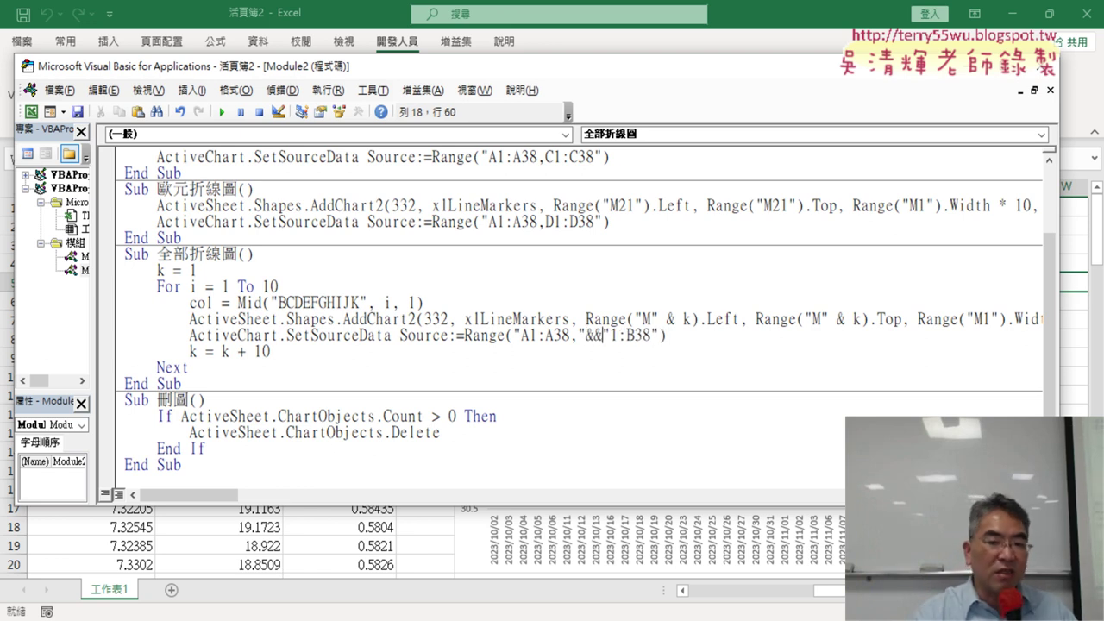
left_click(595, 334)
type("col")
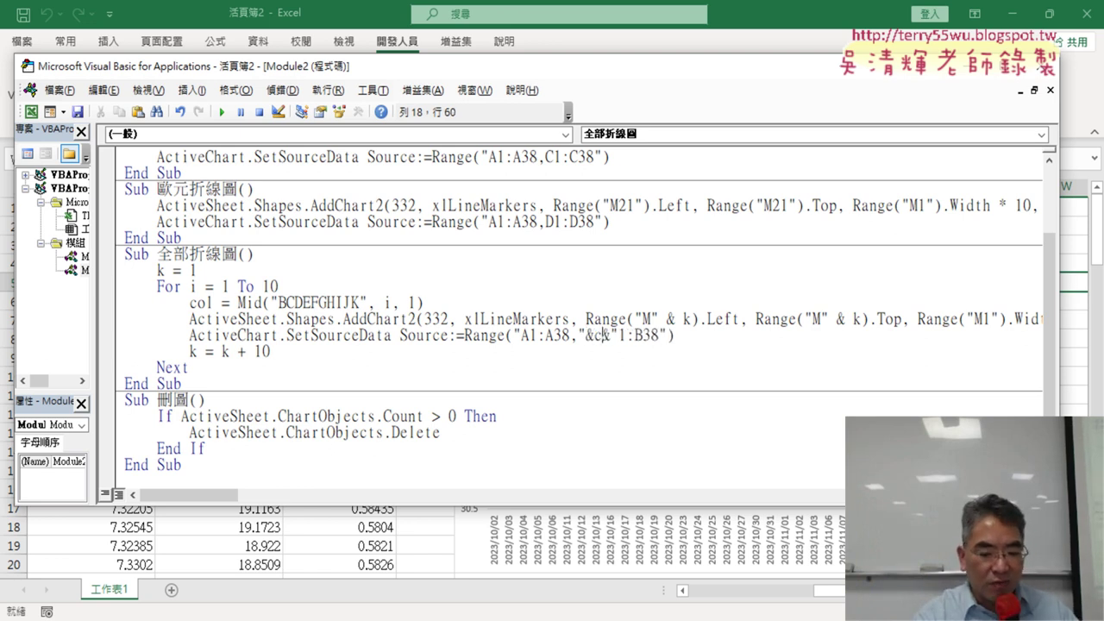
type("ol")
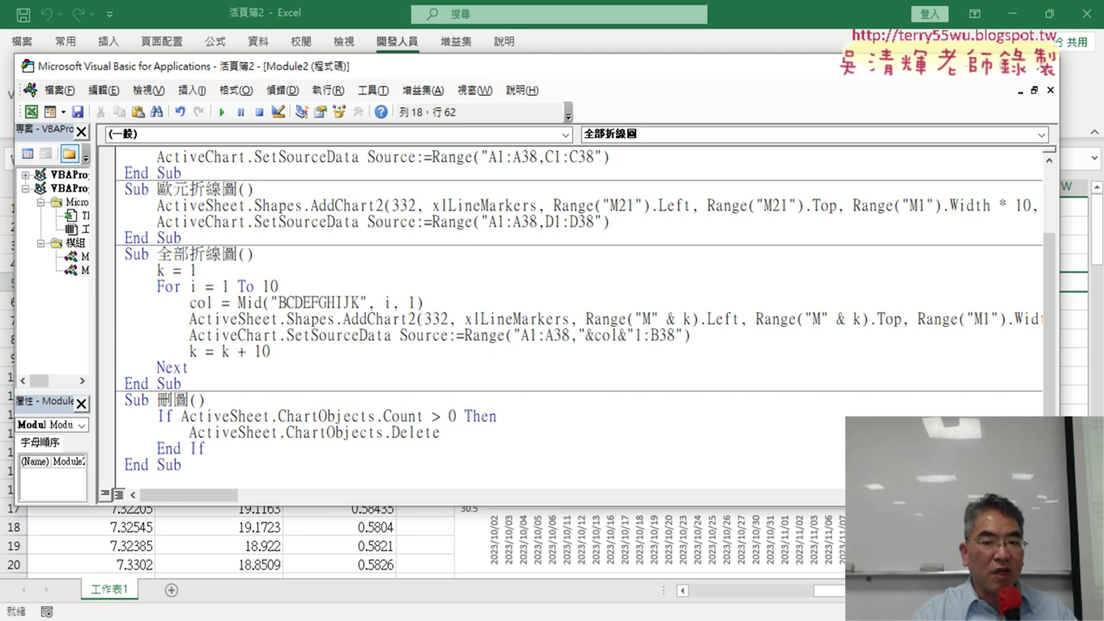
left_click(601, 335)
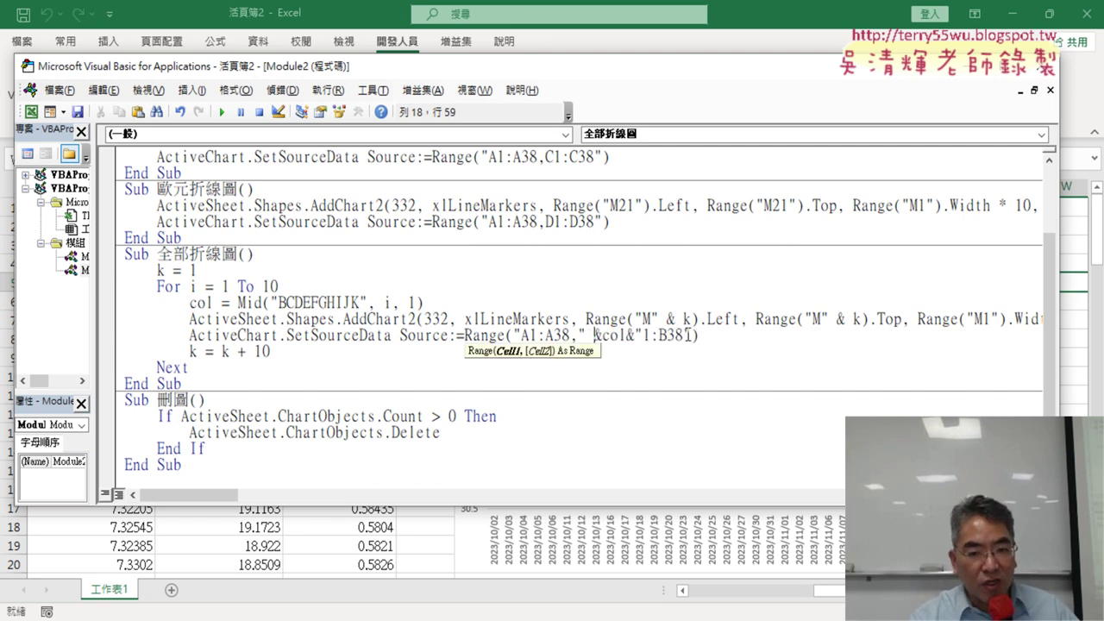
key("Right")
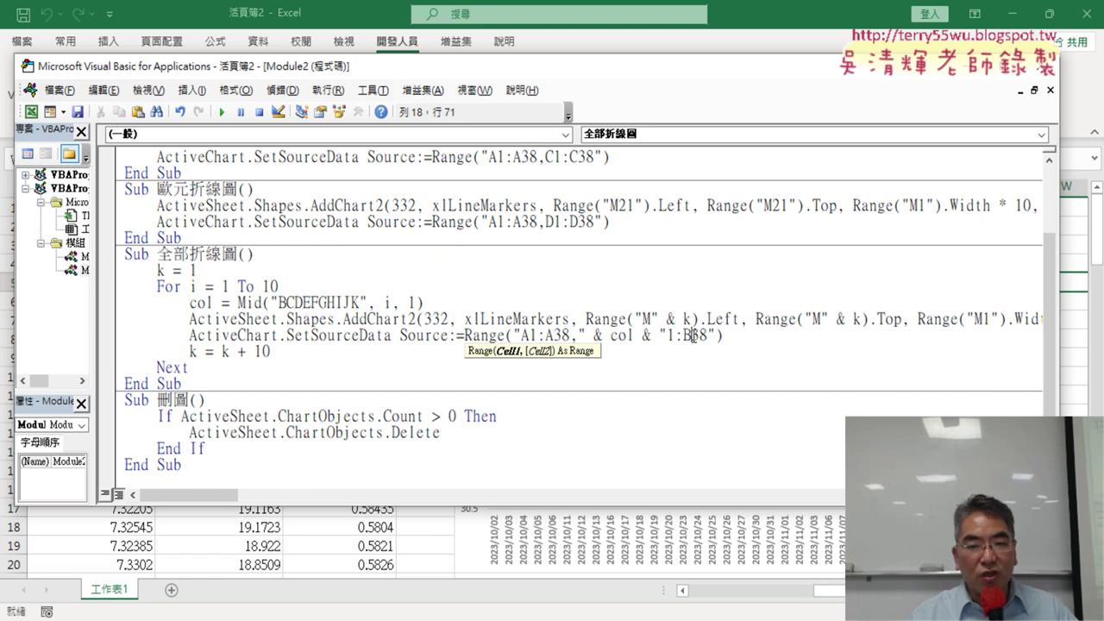
Replace the second B with " & col & " so the range ends "1:" & col & "38"
left_click_drag(692, 336, 683, 336)
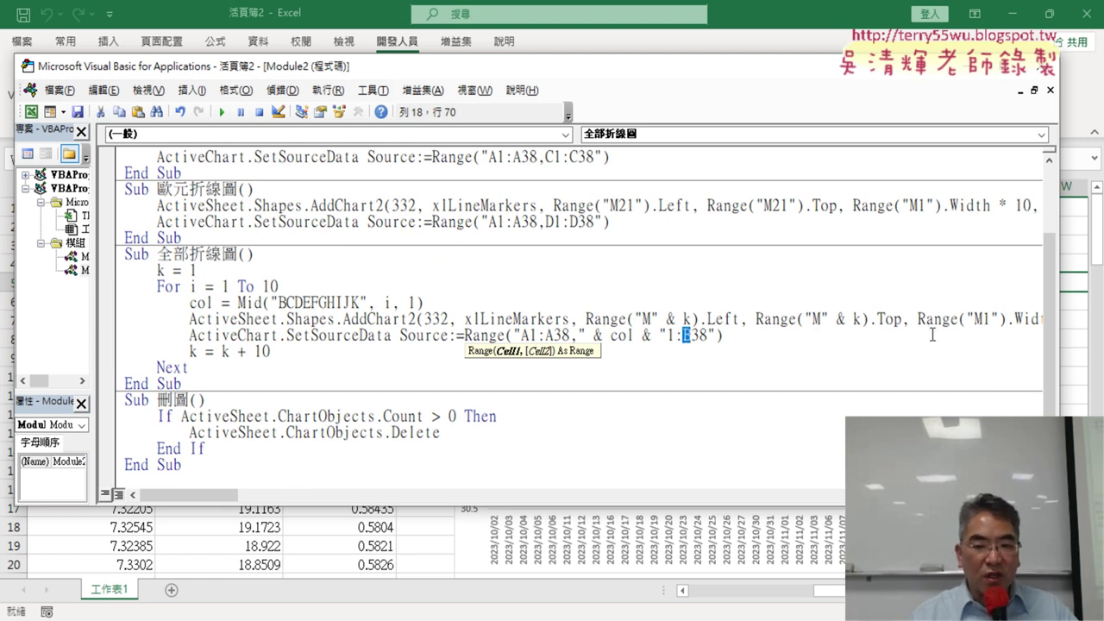
type("\"\"")
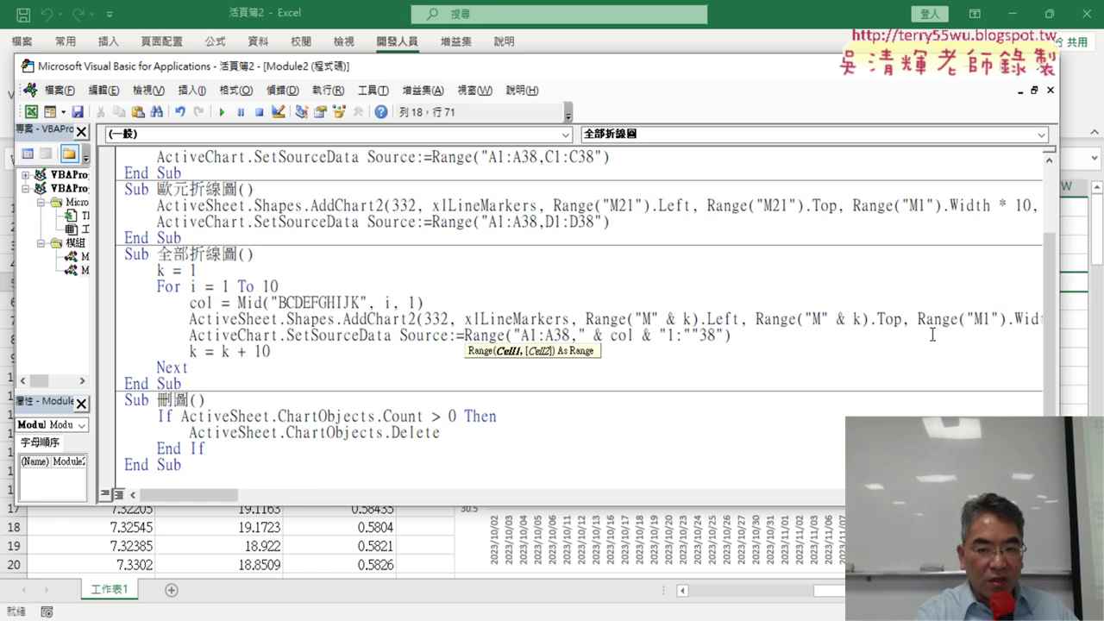
type("&")
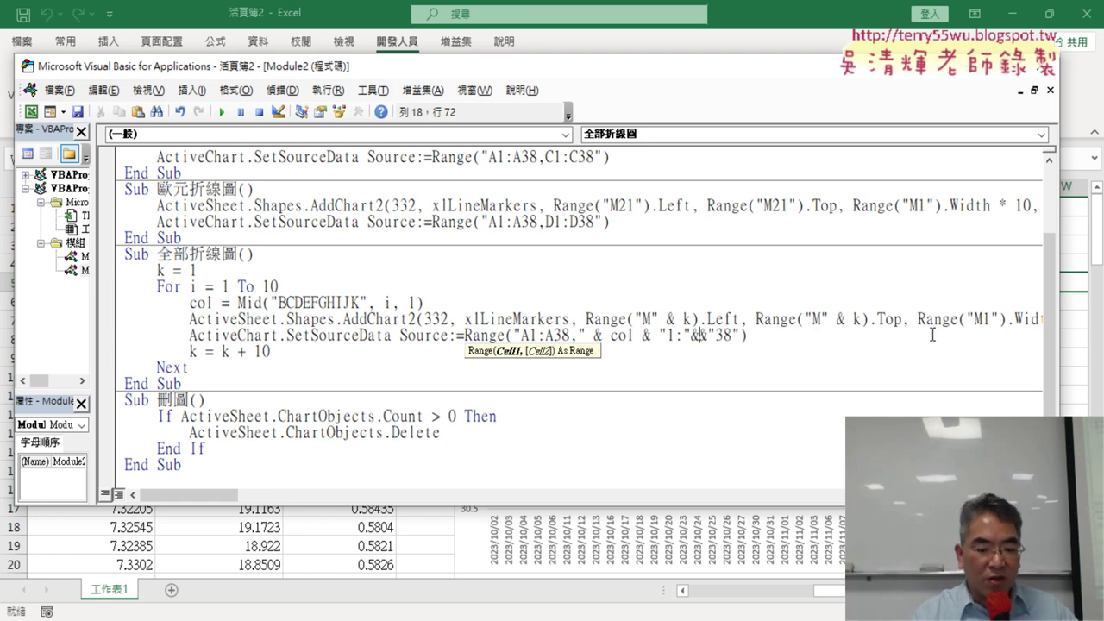
type("col")
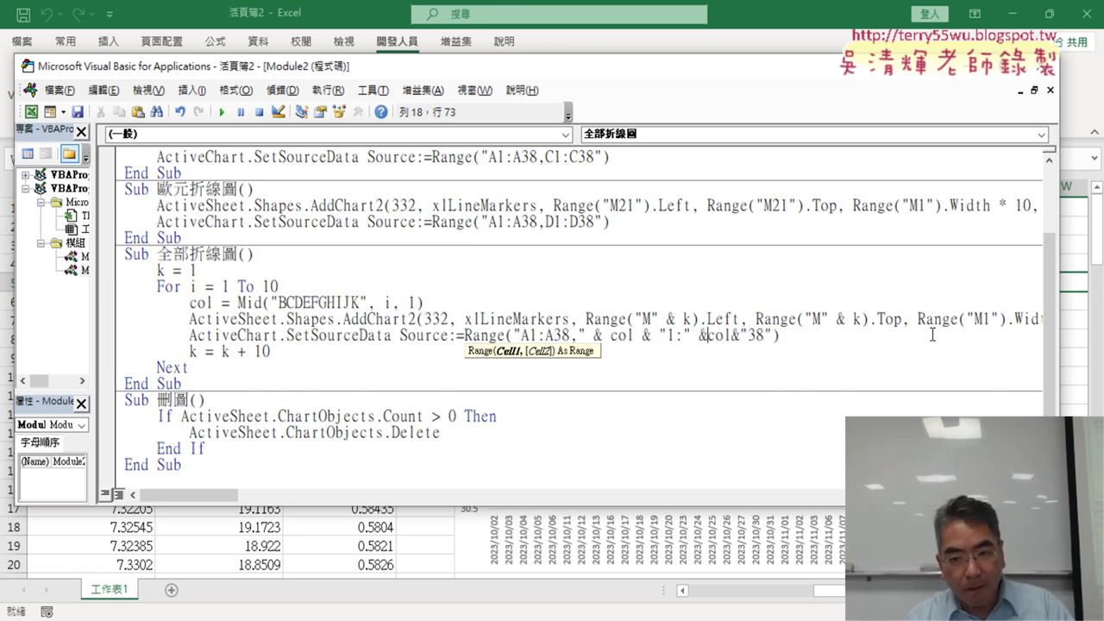
key("Right")
key("Right")
key("Right")
key("Right")
key("Right")
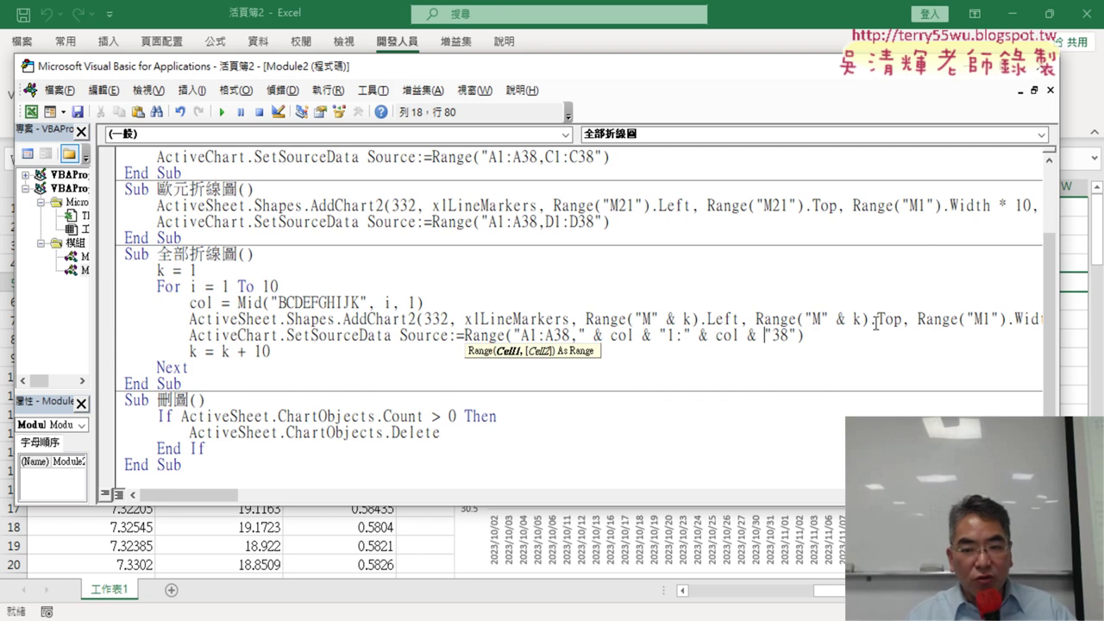
left_click_drag(685, 334, 772, 334)
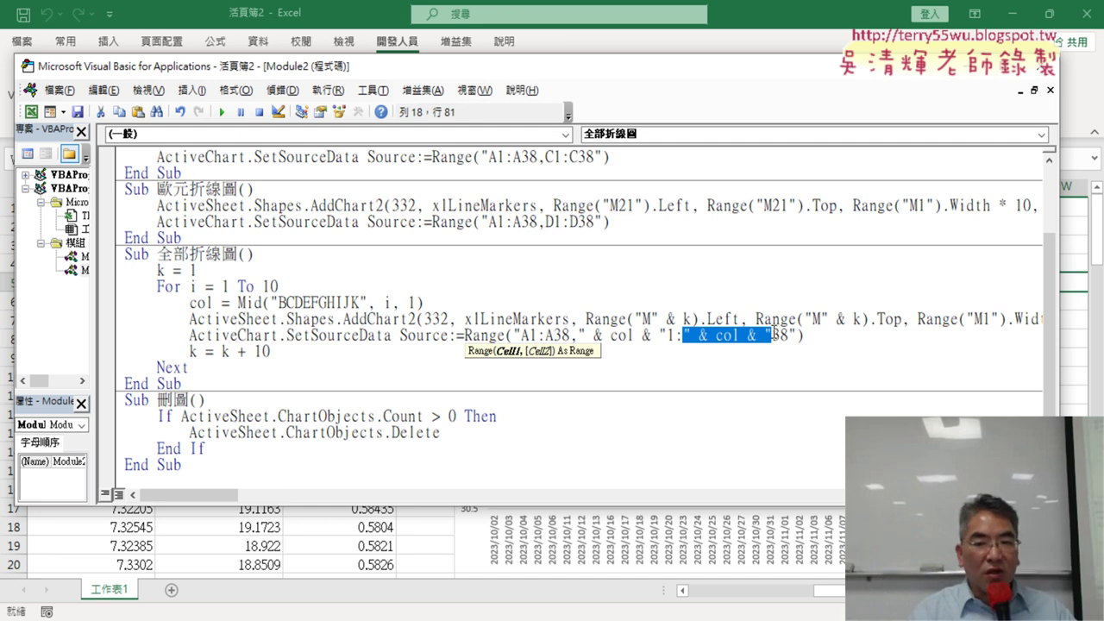
left_click(731, 338)
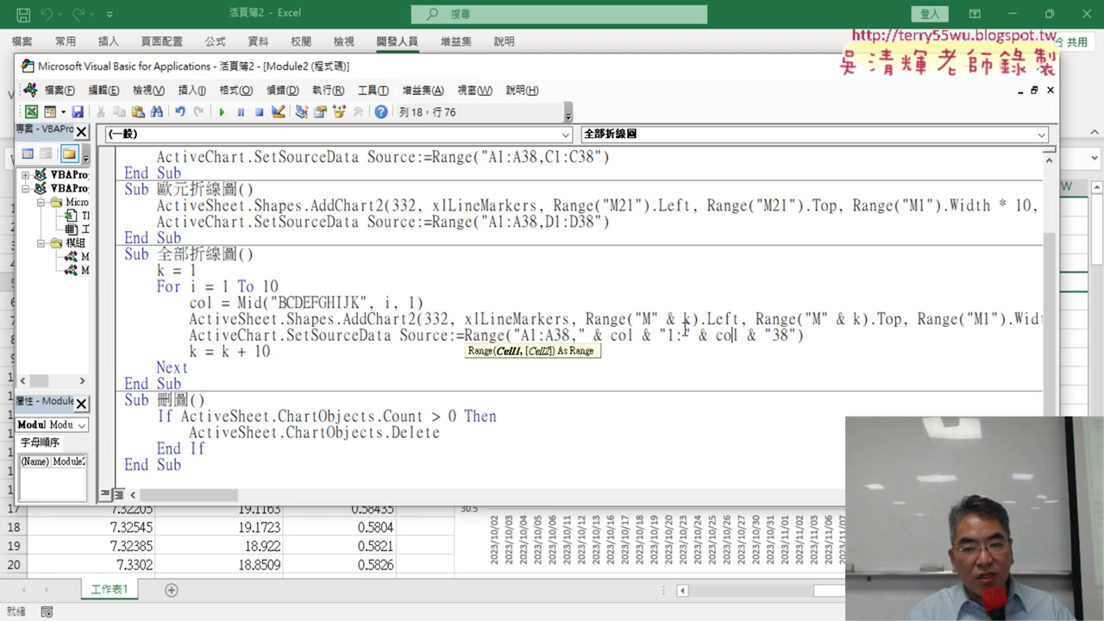
left_click_drag(705, 335, 712, 335)
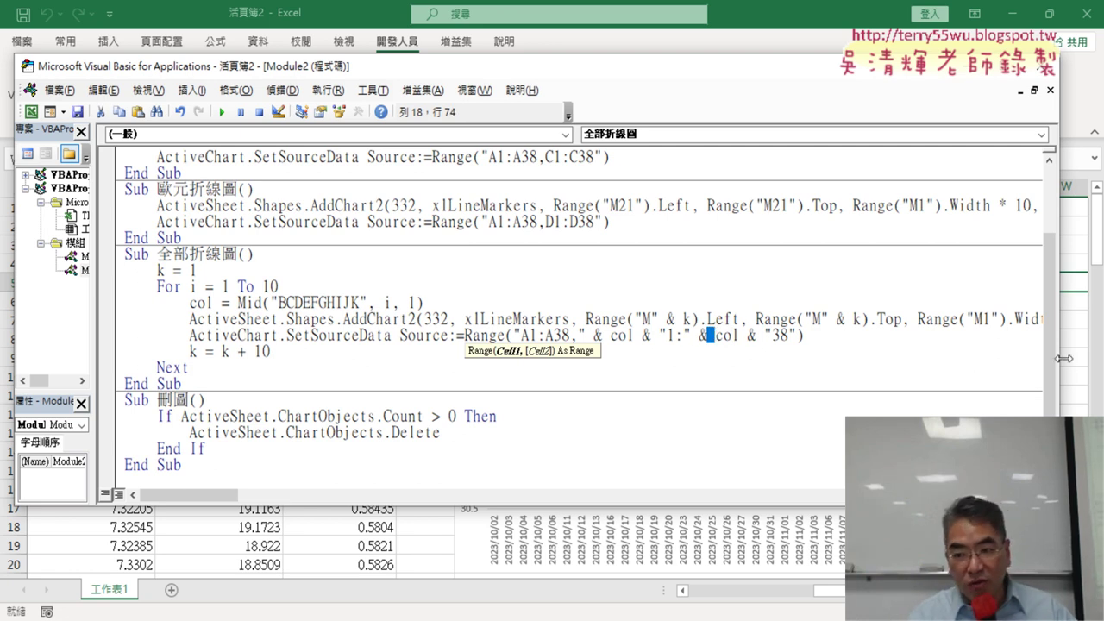
left_click_drag(1065, 362, 490, 346)
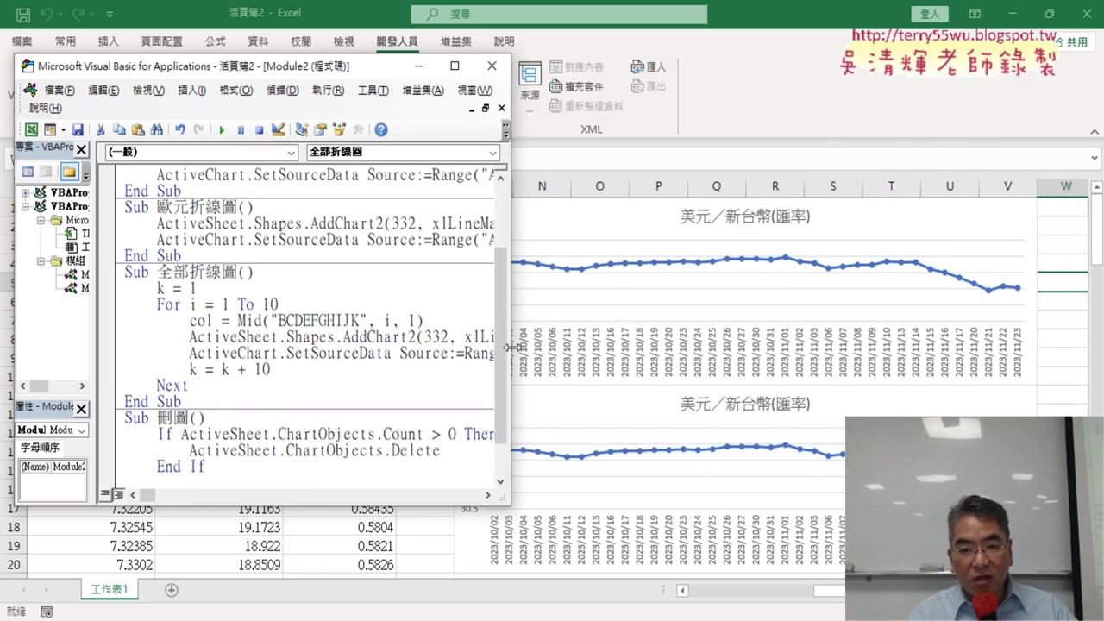
Run 刪圖 to delete the old charts, then run 全部折線圖 to rebuild them
scroll(327, 386, "down", 1)
left_click(281, 390)
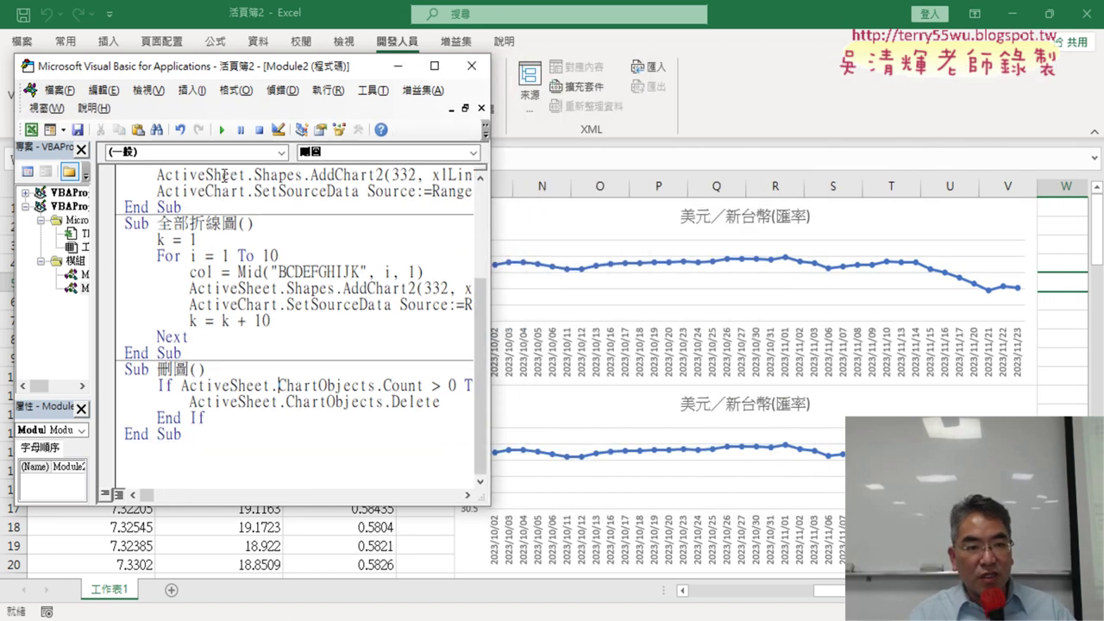
left_click(223, 131)
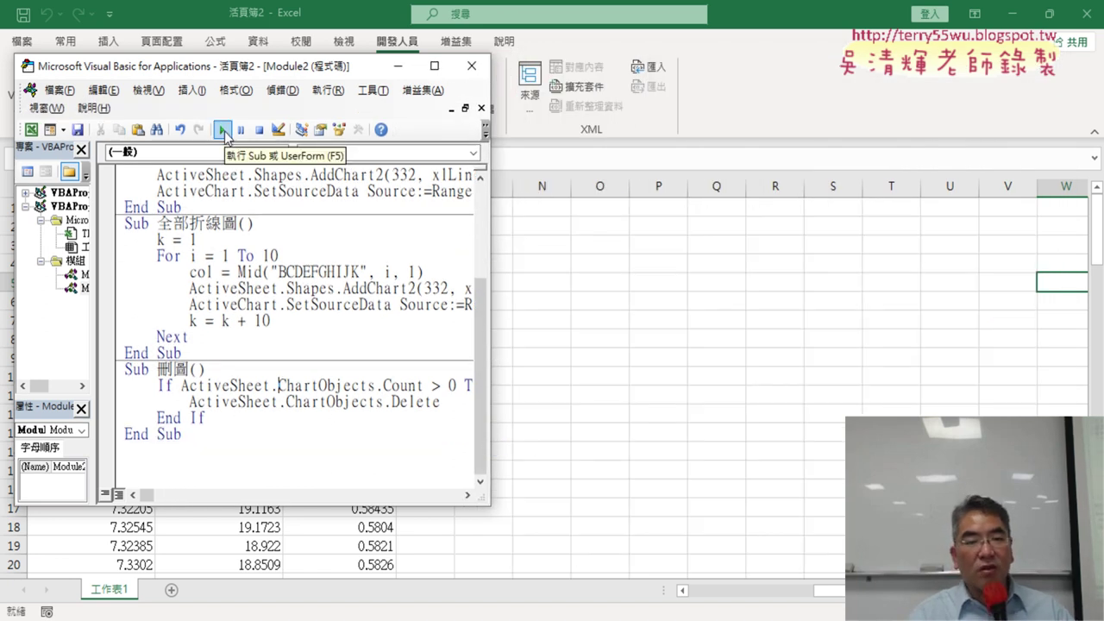
left_click(371, 273)
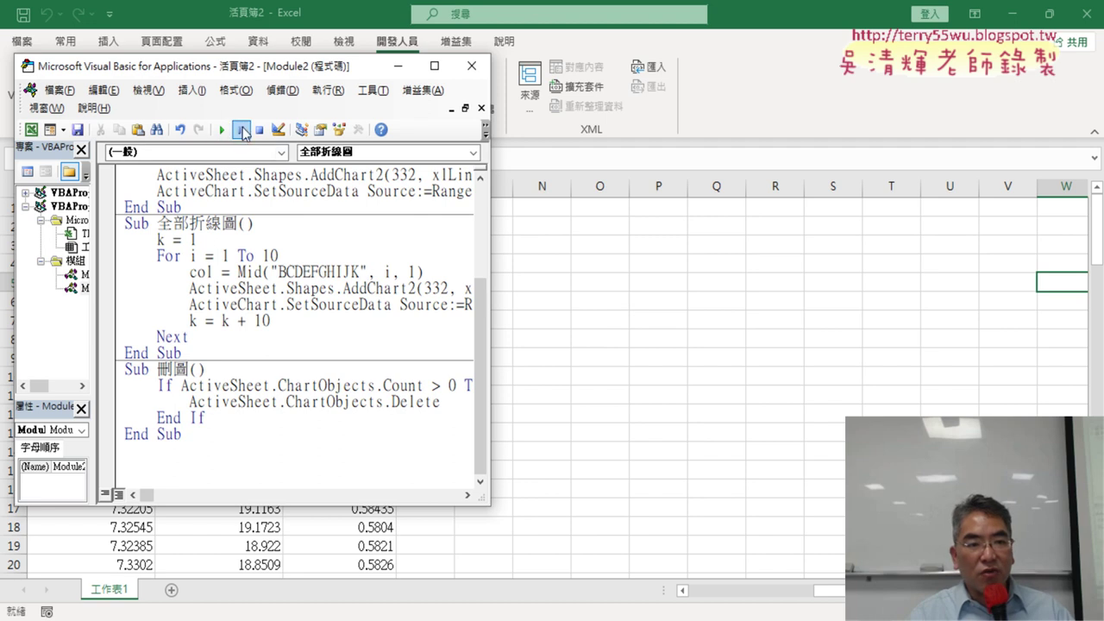
left_click(224, 131)
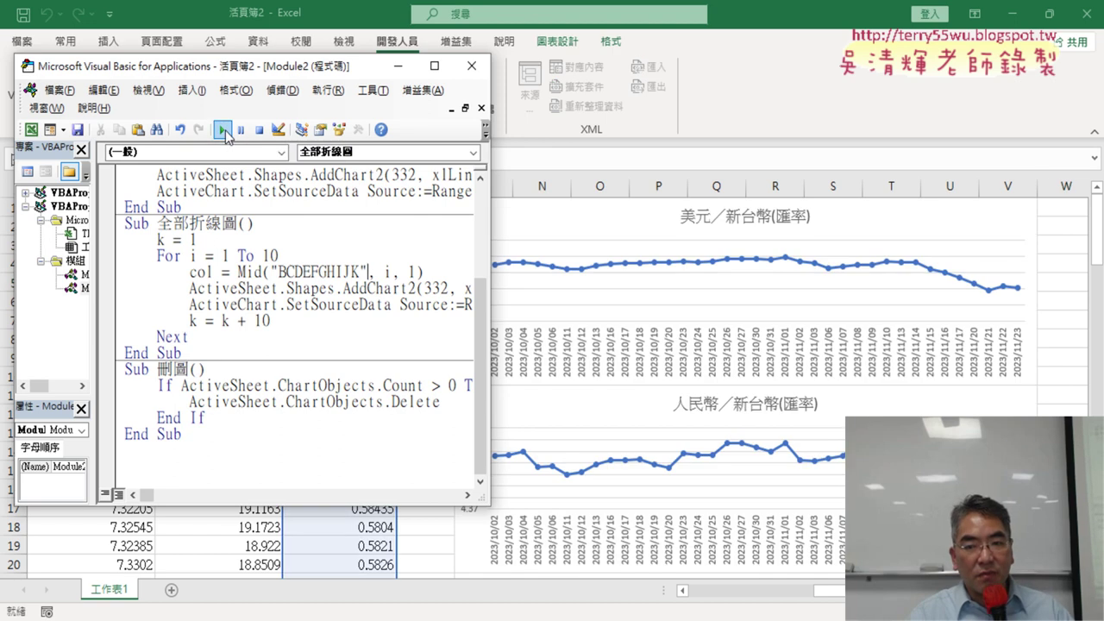
Scroll through the ten column-M charts from 美元／新台幣 to 紐幣／美元, then return to Visual Basic
left_click(1052, 261)
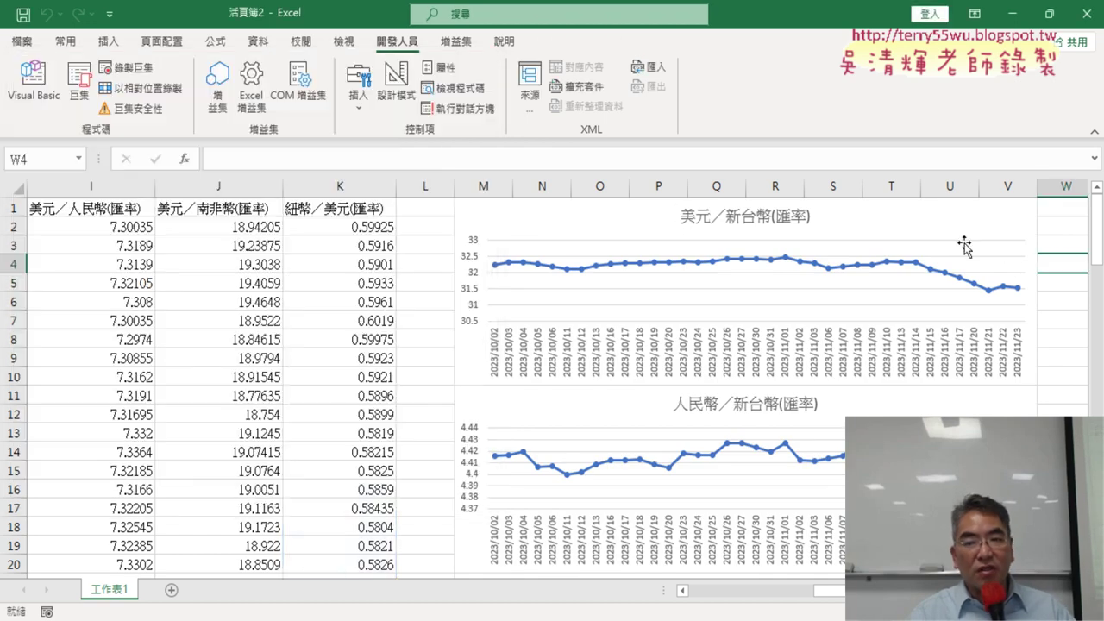
scroll(664, 227, "down", 1)
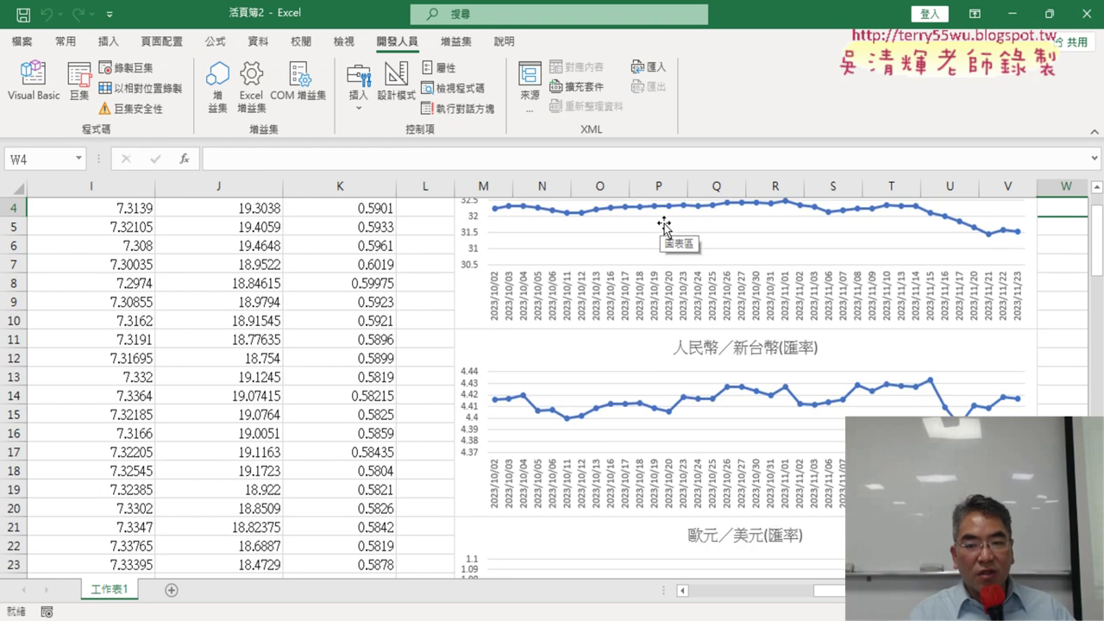
scroll(690, 215, "up", 1)
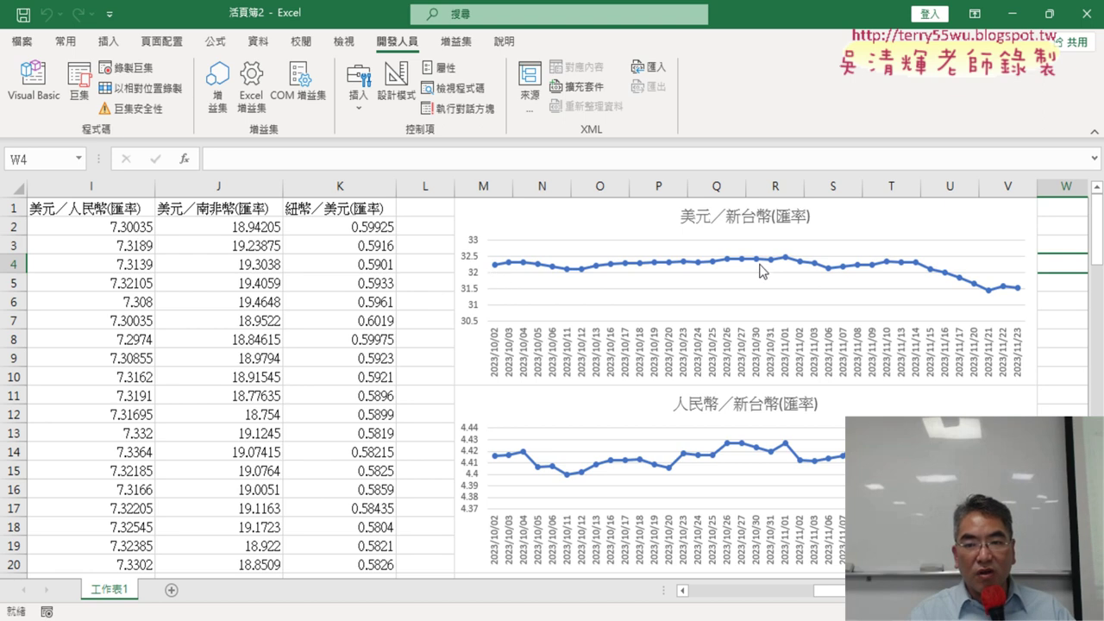
mouse_move(917, 269)
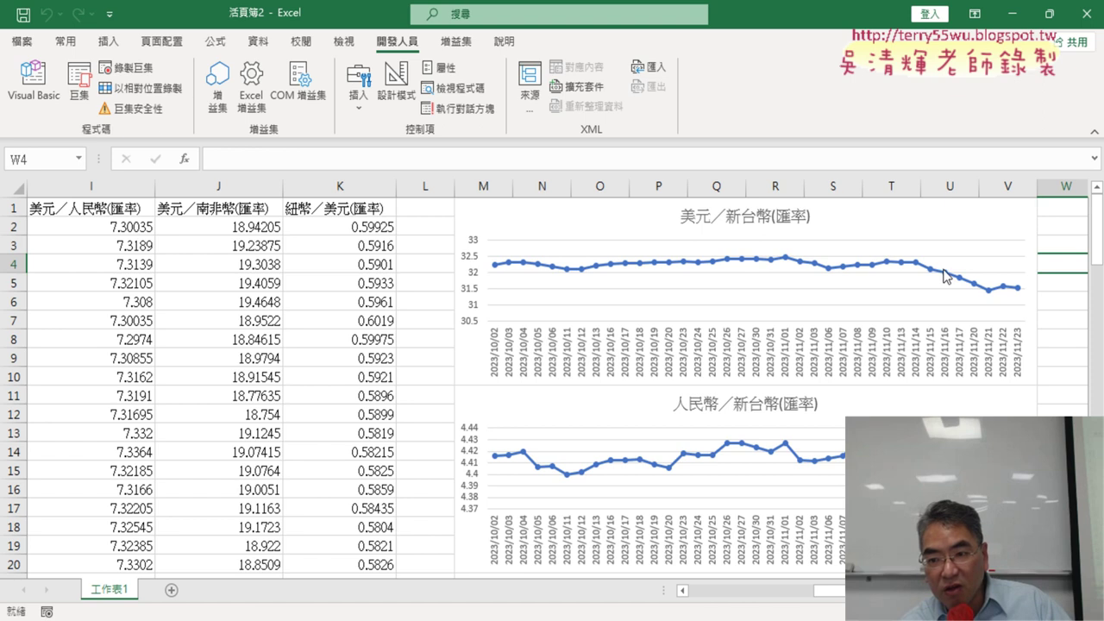
mouse_move(989, 294)
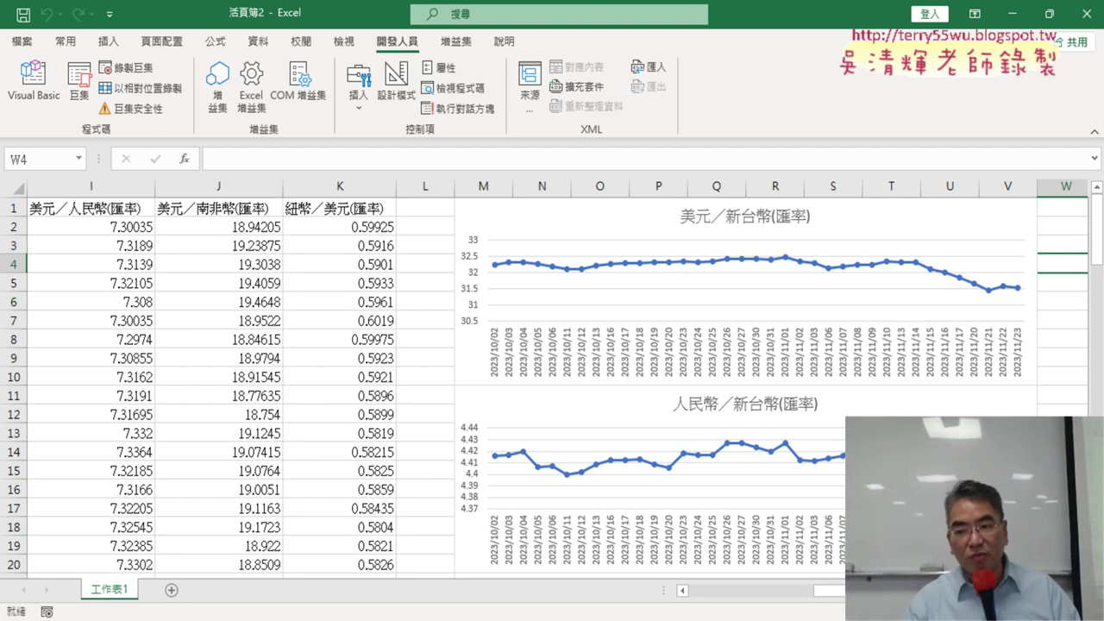
scroll(957, 311, "down", 2)
scroll(958, 310, "down", 1)
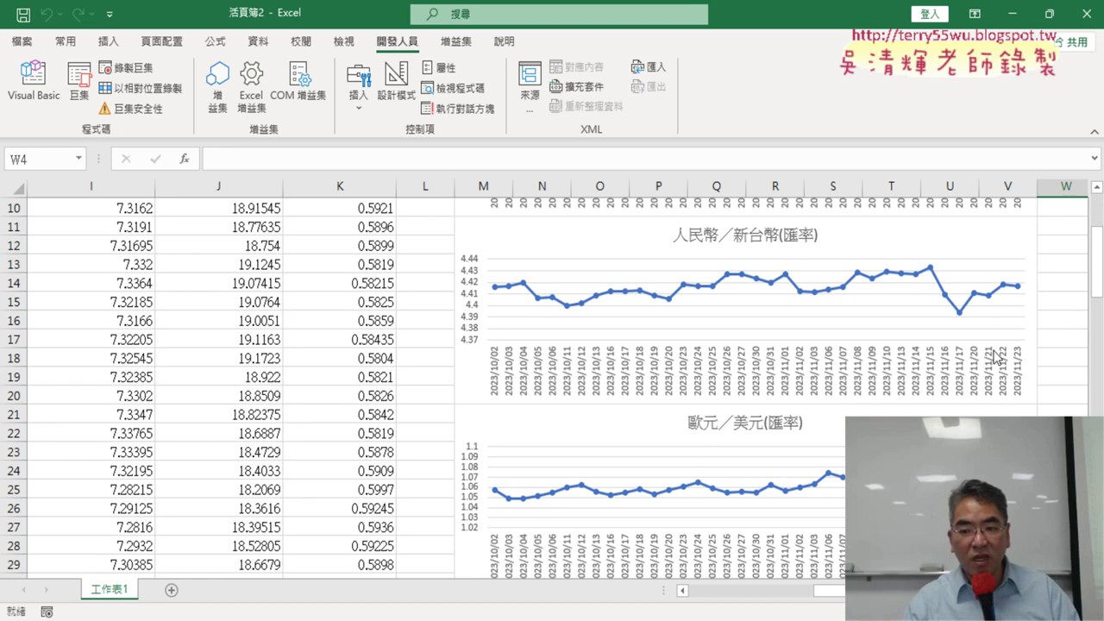
scroll(998, 357, "down", 1)
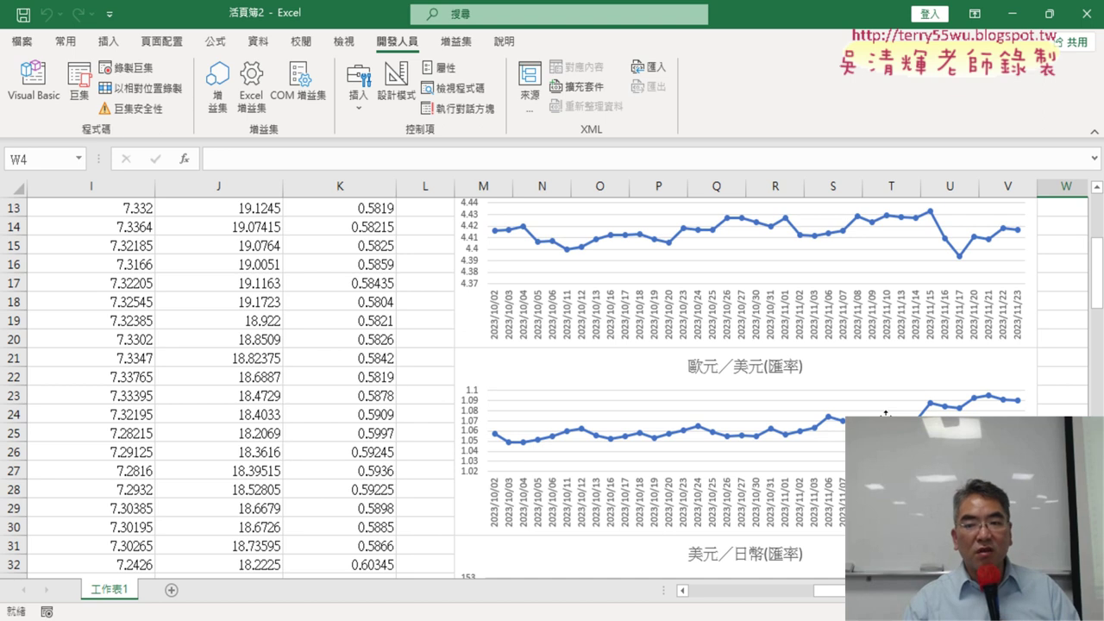
scroll(828, 294, "up", 3)
scroll(833, 282, "up", 1)
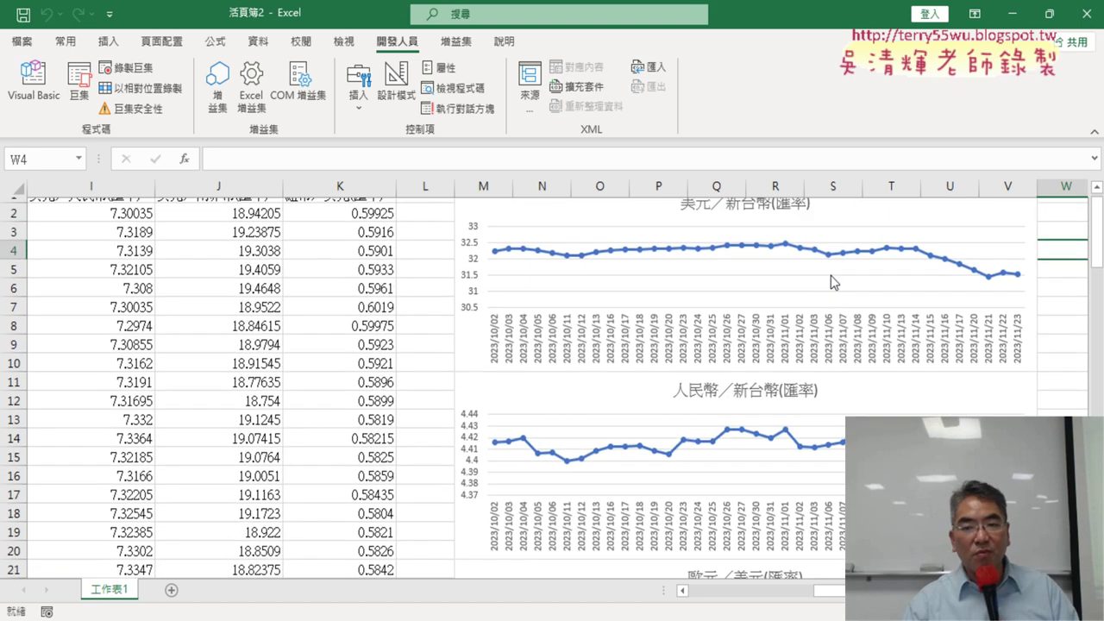
scroll(1001, 336, "down", 3)
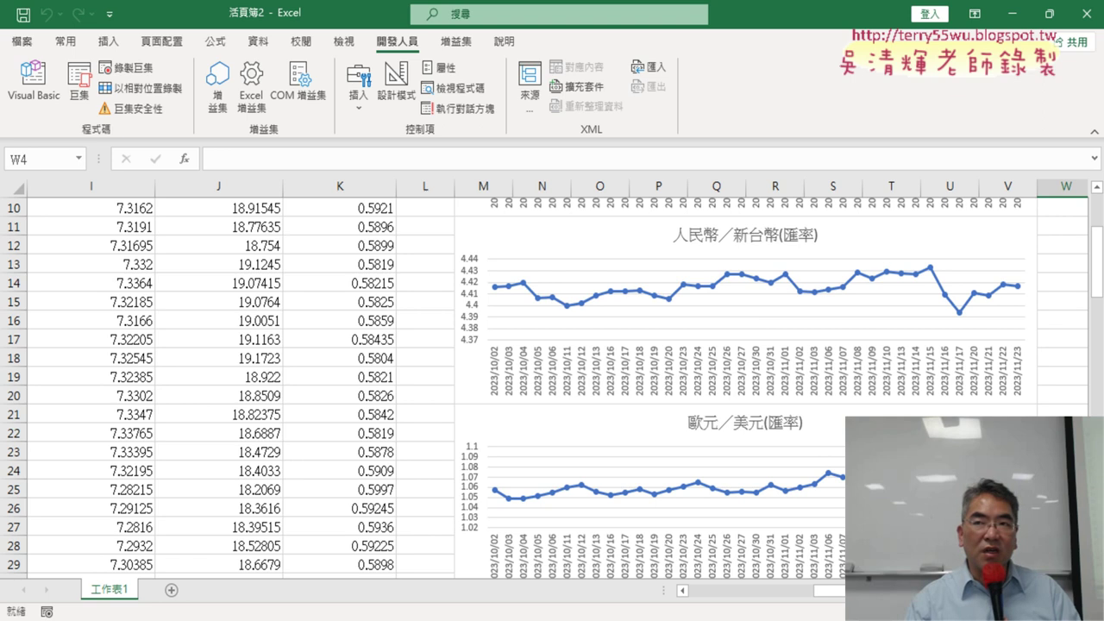
scroll(776, 388, "down", 3)
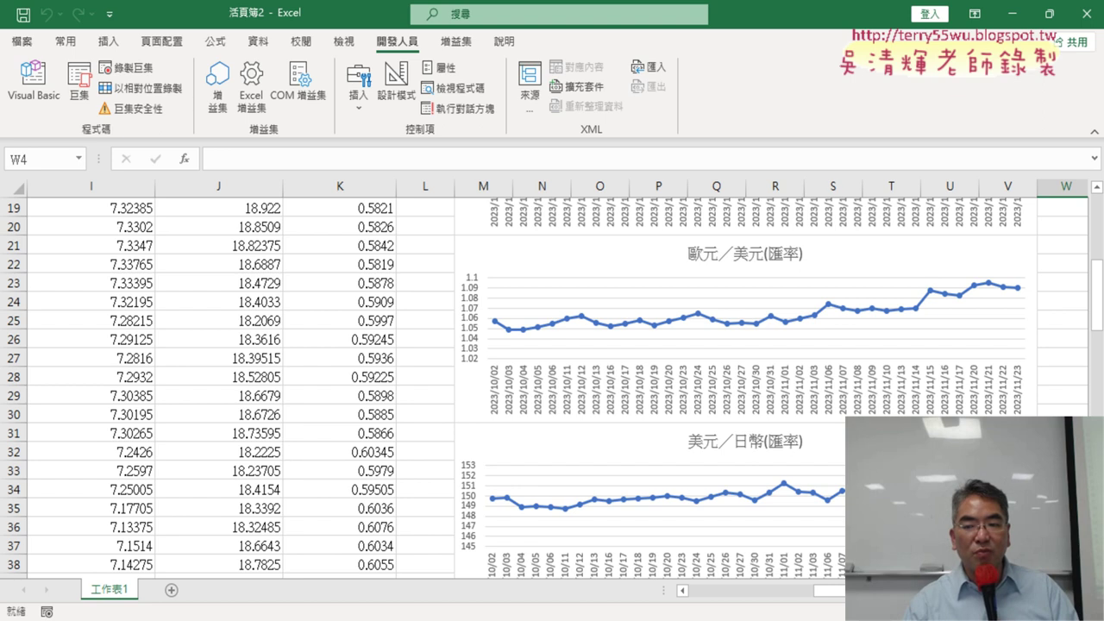
scroll(552, 388, "down", 3)
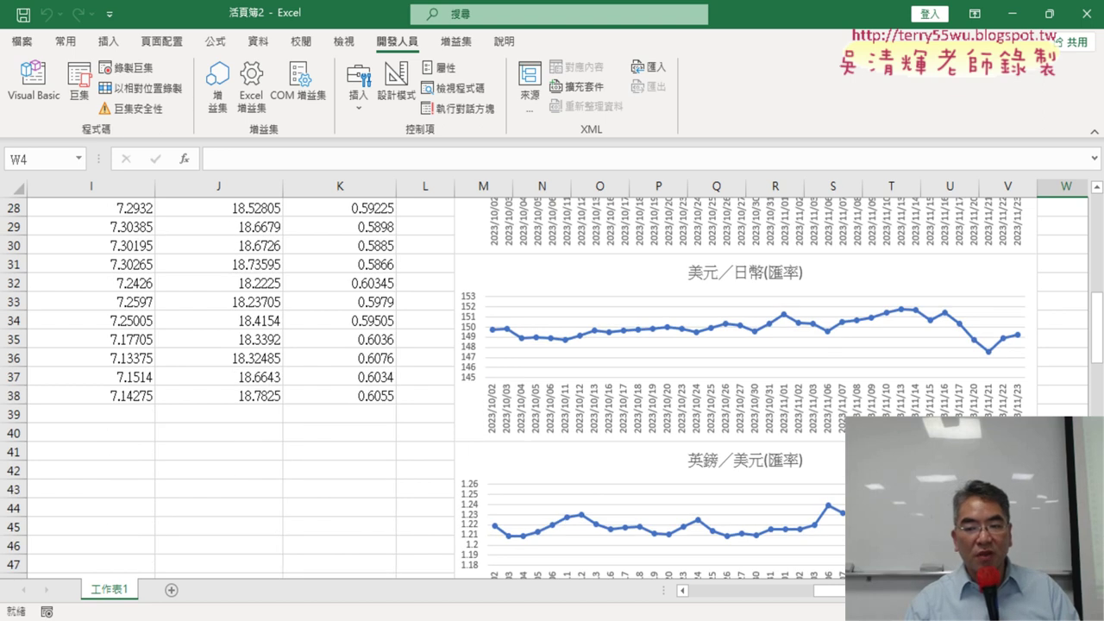
scroll(552, 388, "down", 2)
scroll(755, 422, "down", 3)
scroll(716, 371, "down", 2)
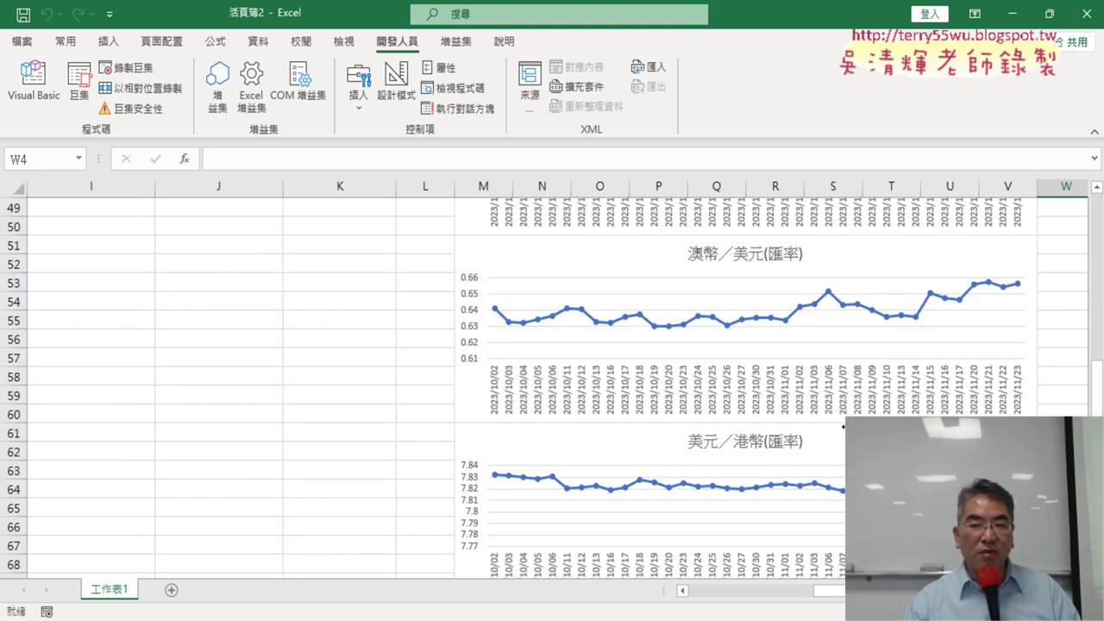
scroll(715, 371, "down", 1)
scroll(716, 371, "down", 1)
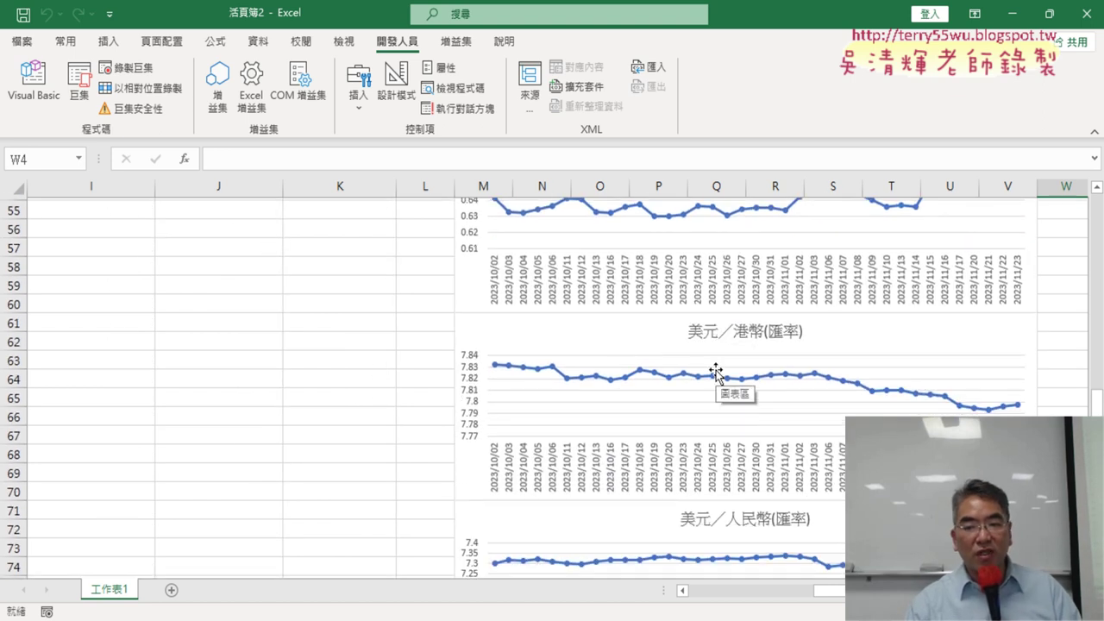
scroll(750, 362, "down", 1)
scroll(702, 399, "down", 1)
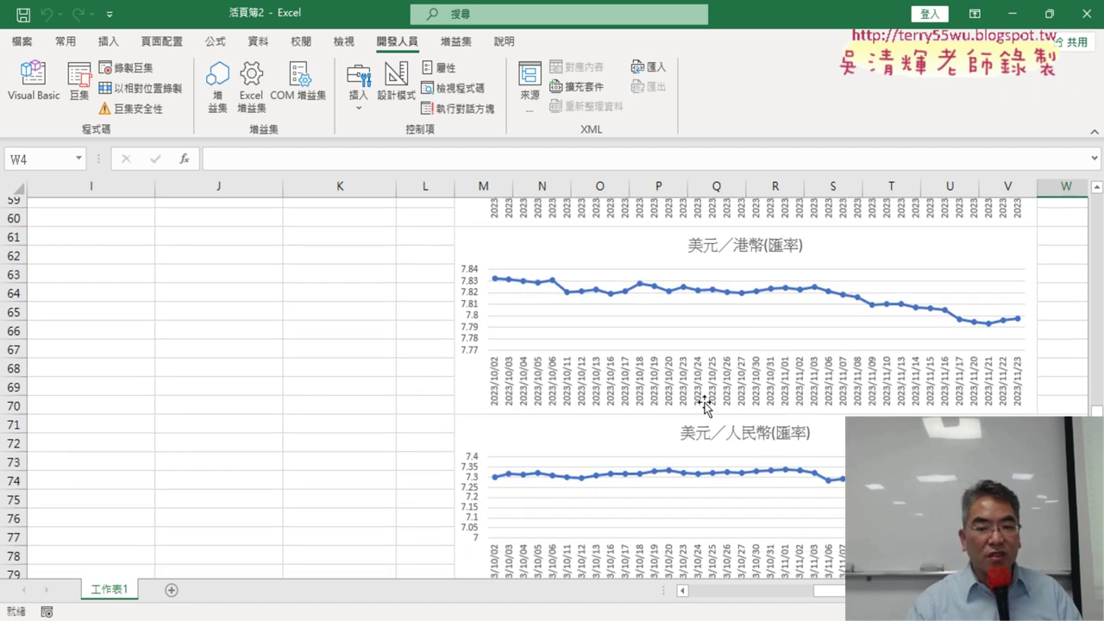
scroll(715, 406, "down", 1)
scroll(714, 396, "down", 2)
scroll(715, 392, "down", 2)
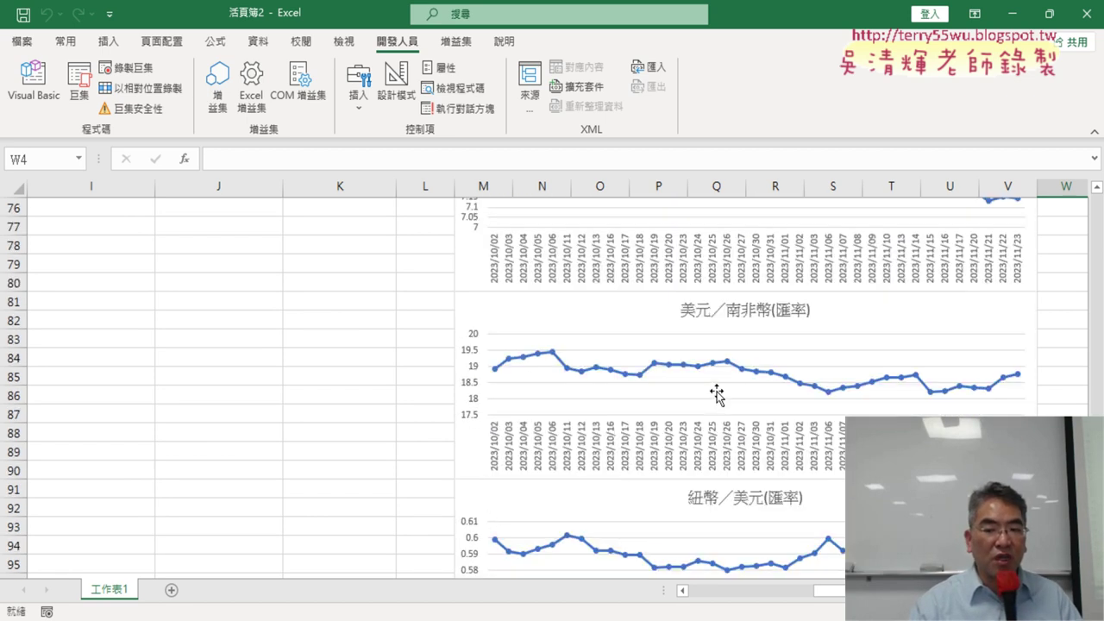
scroll(714, 386, "down", 2)
scroll(712, 383, "down", 1)
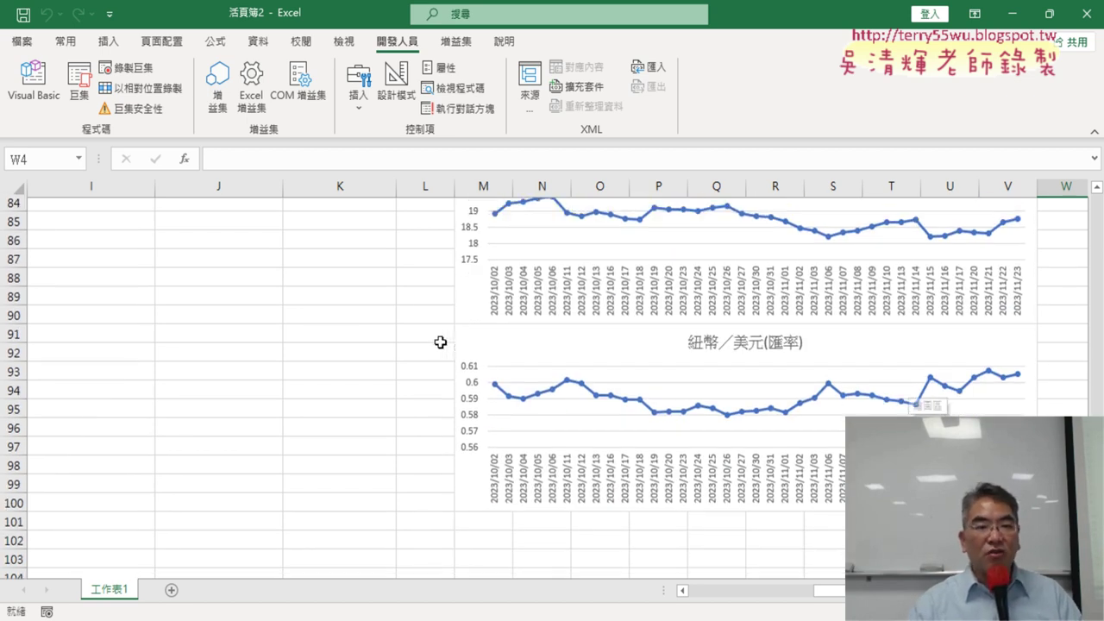
scroll(438, 342, "up", 9)
scroll(452, 345, "up", 11)
scroll(454, 319, "up", 8)
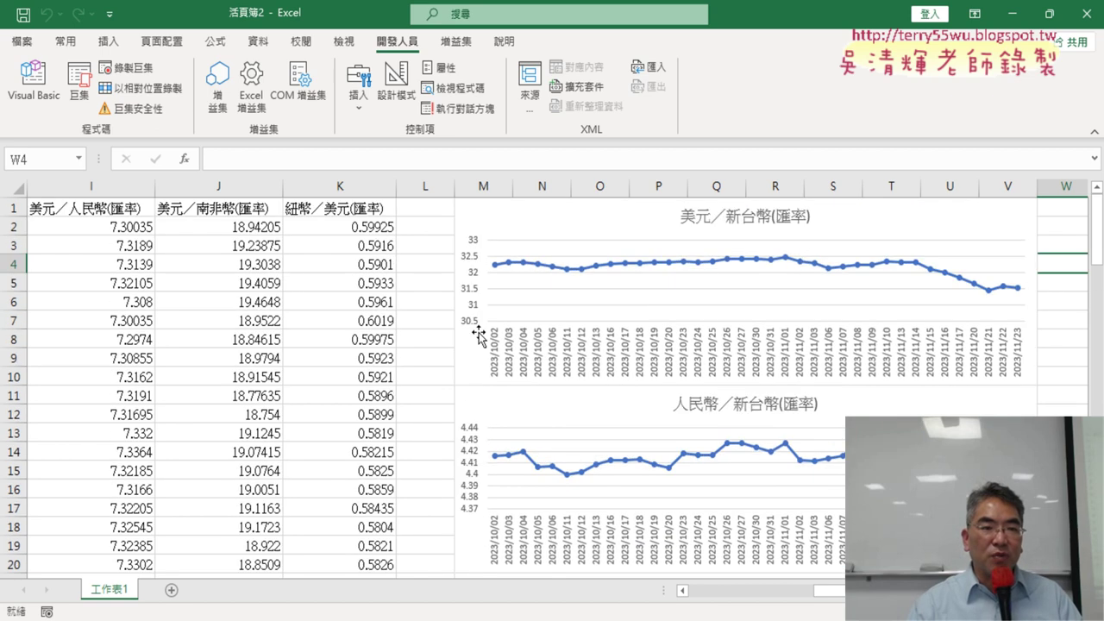
left_click(34, 87)
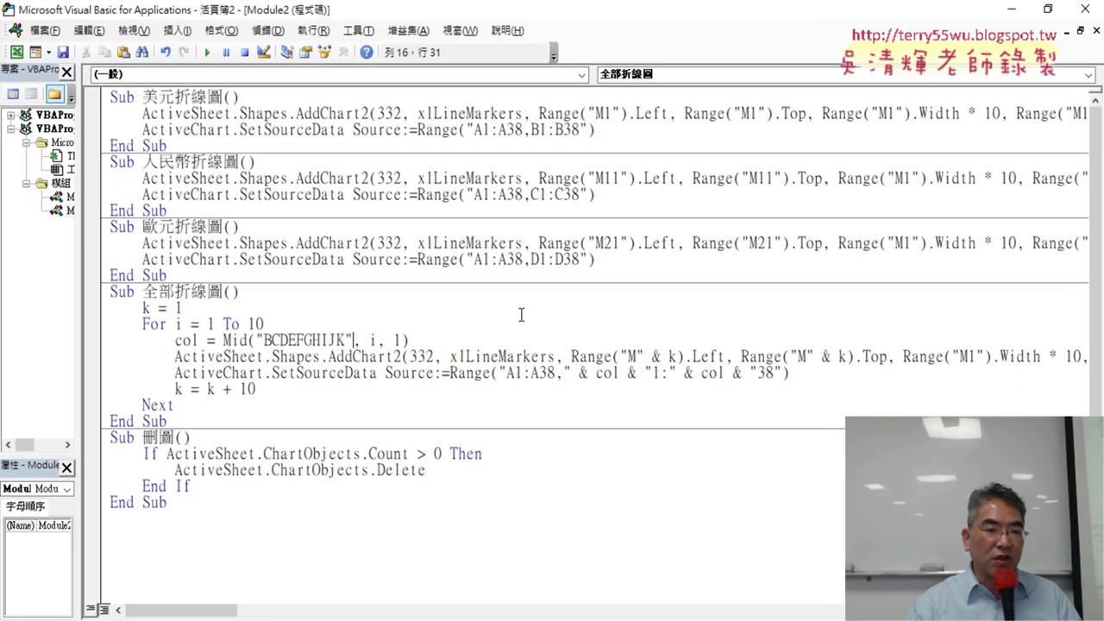
Mark the col = Mid line, k = 1, & k and k + 10 in red, then clear the marks
left_click_drag(181, 145, 96, 102)
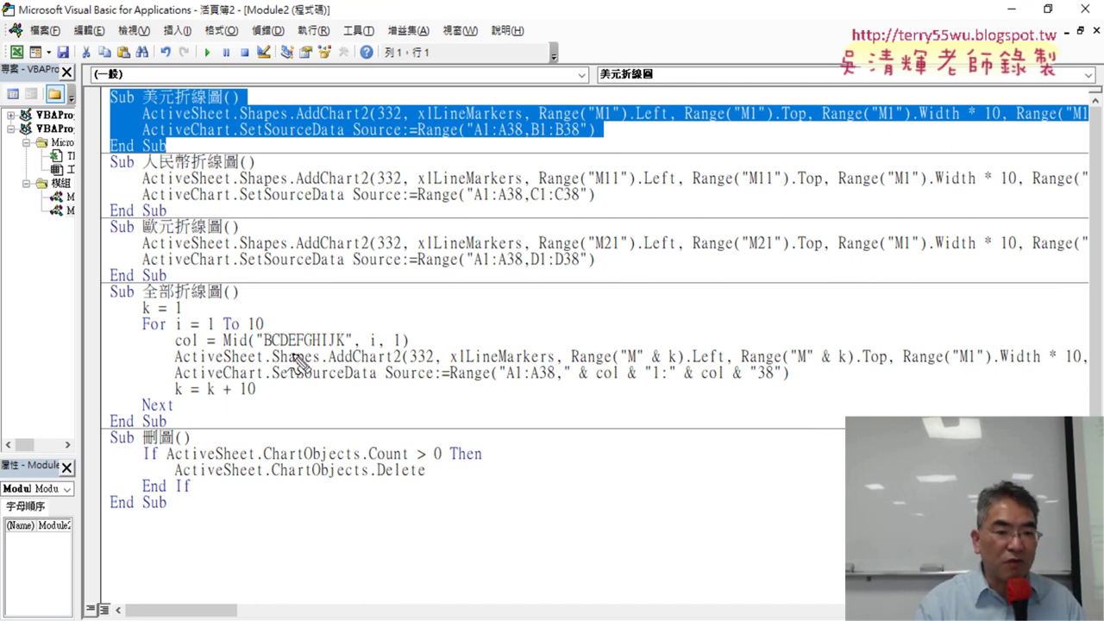
mouse_move(265, 330)
left_mouse_down()
mouse_move(131, 339)
mouse_move(269, 332)
left_mouse_up()
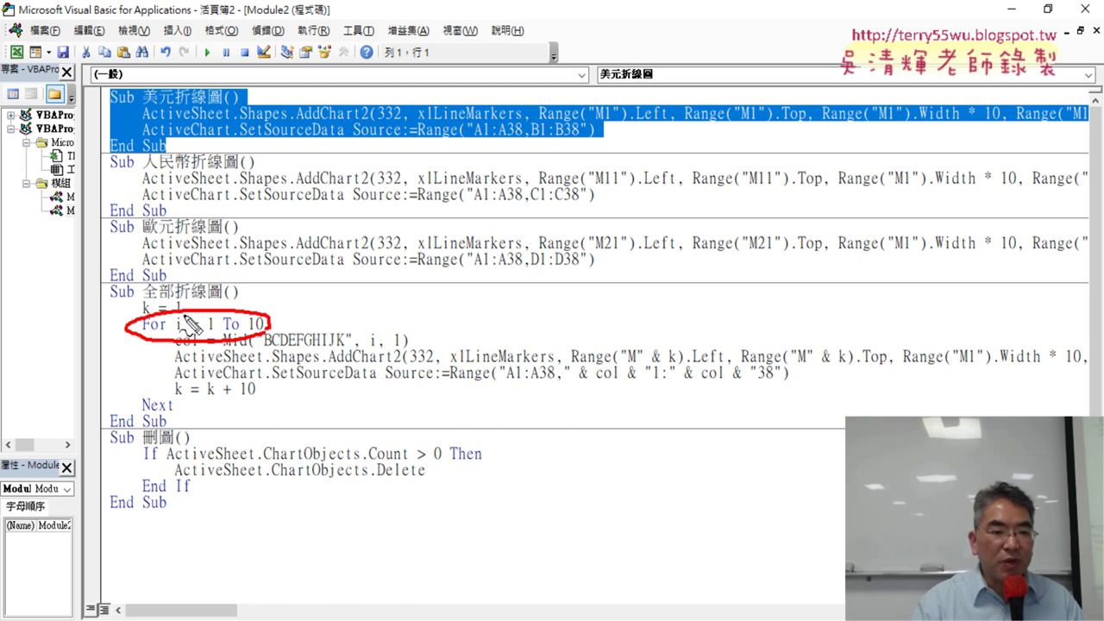
left_click_drag(142, 321, 185, 312)
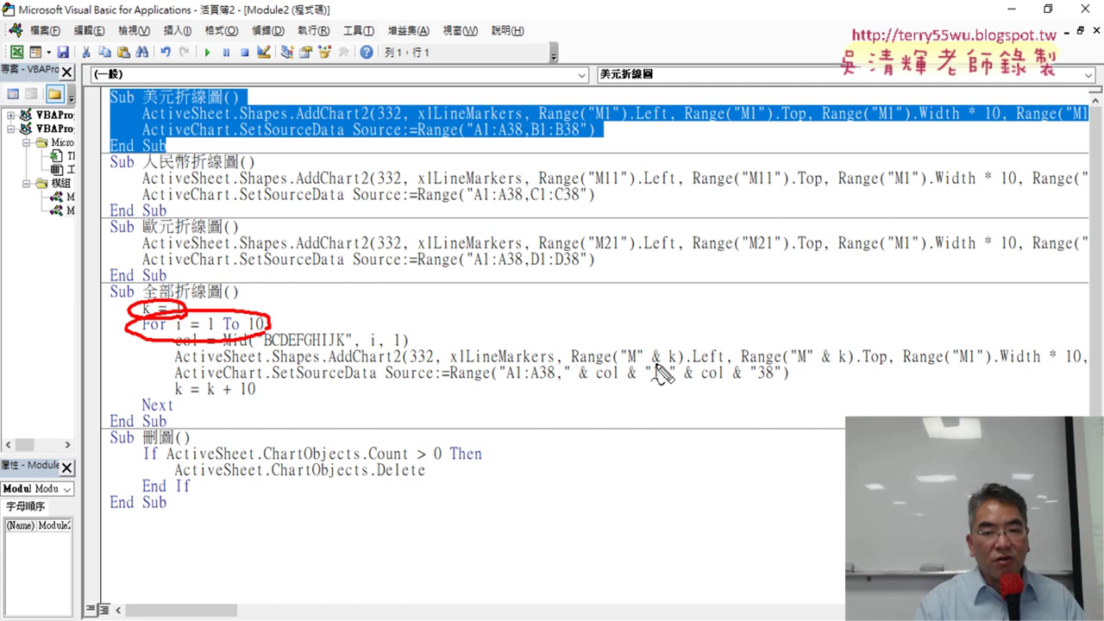
left_click_drag(653, 363, 670, 362)
left_click_drag(207, 399, 270, 394)
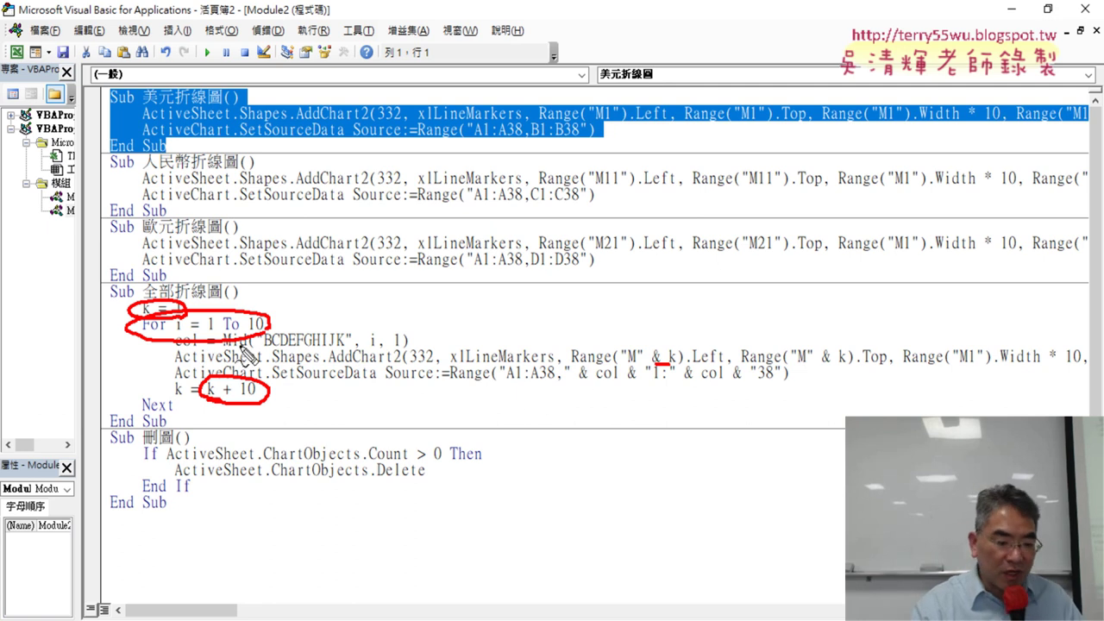
key("Escape")
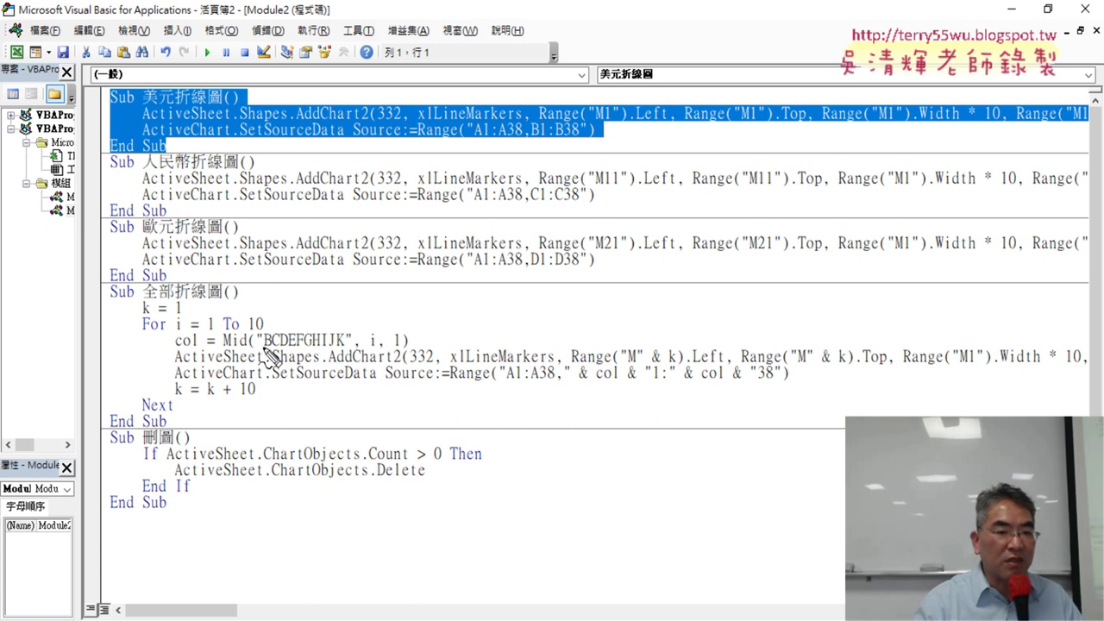
Underline the BCDEFGHIJK string and box the col part of the source range in red
left_click_drag(263, 347, 342, 355)
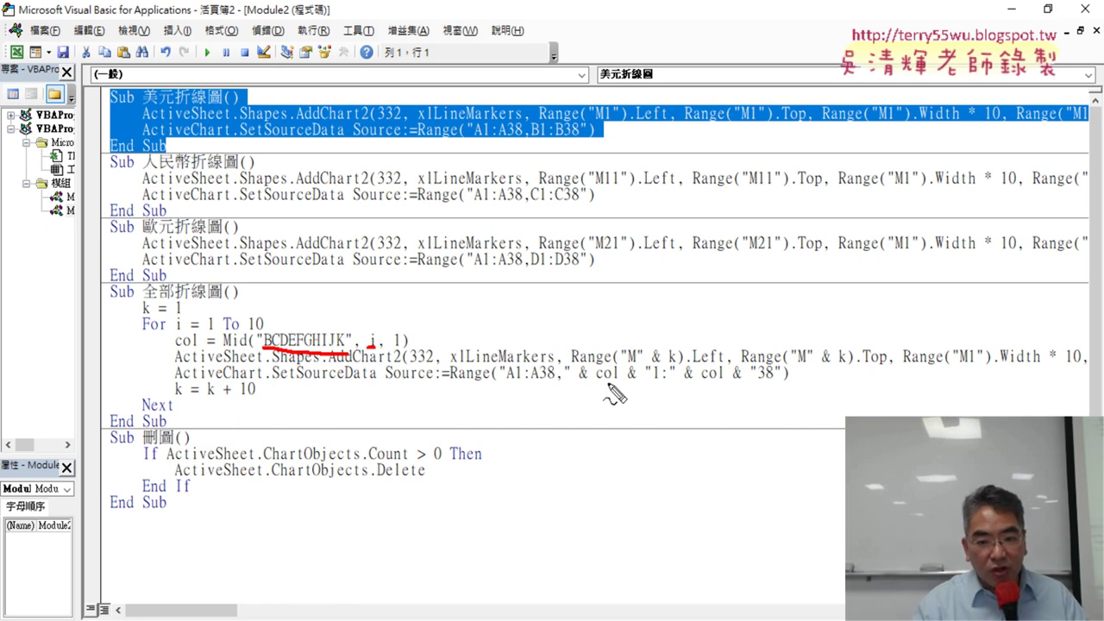
mouse_move(561, 363)
left_mouse_down()
mouse_move(561, 375)
mouse_move(649, 356)
mouse_move(651, 390)
left_mouse_up()
left_click_drag(562, 390, 651, 391)
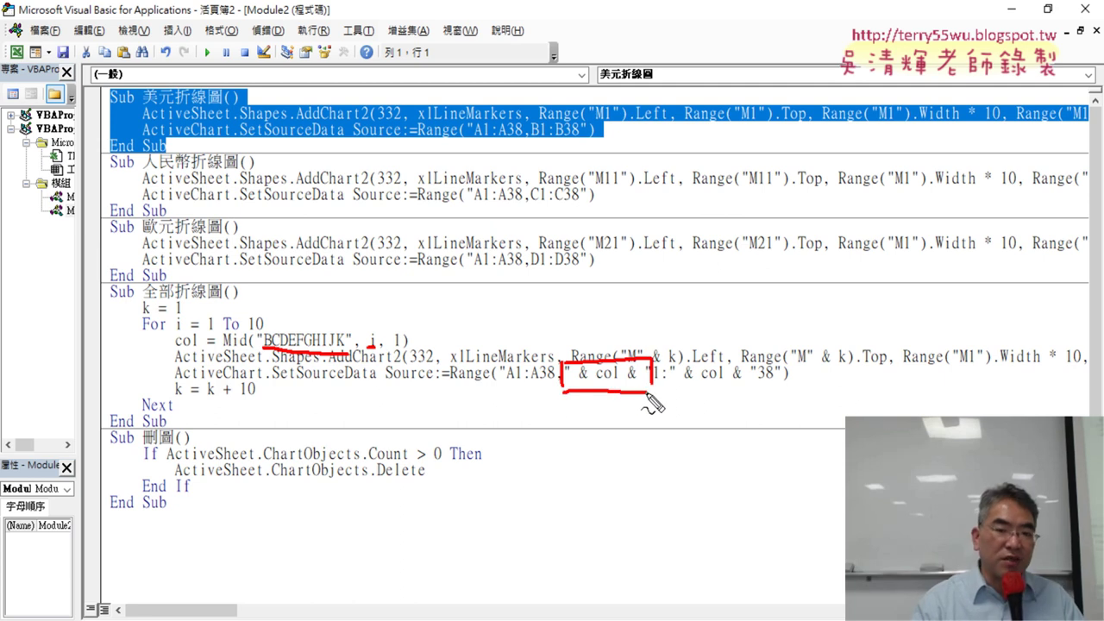